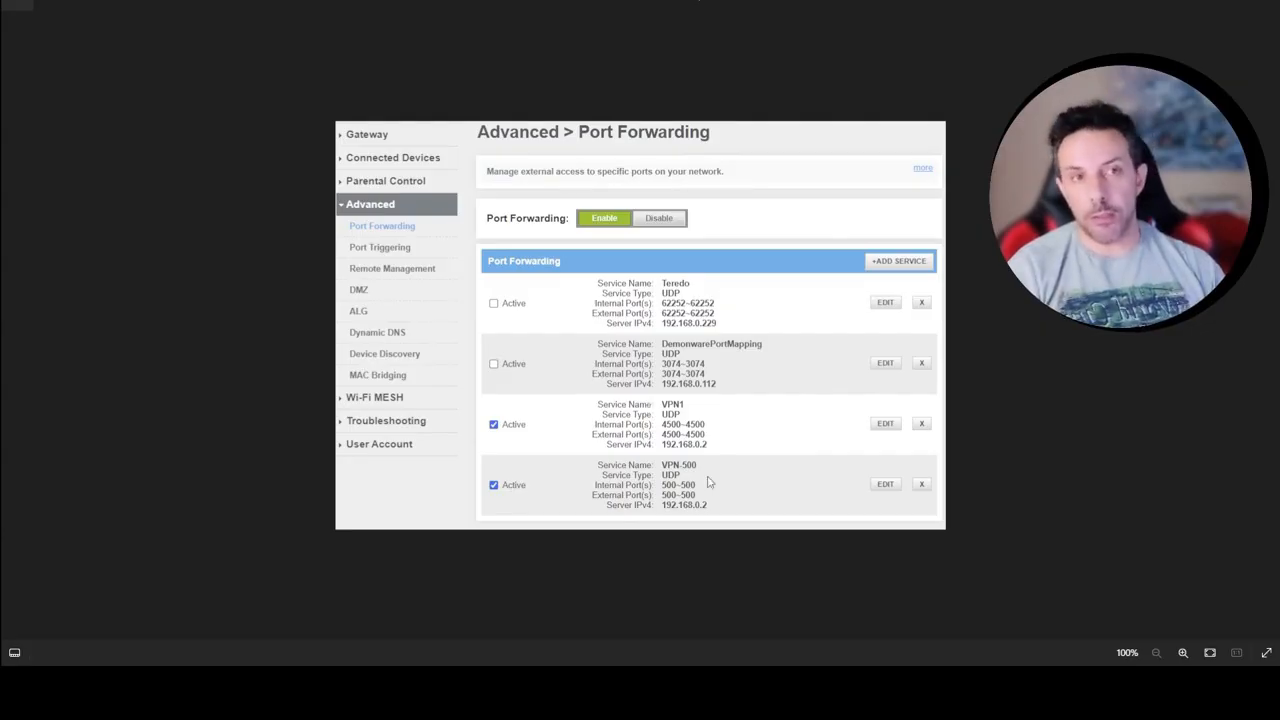
pyautogui.press('Right')
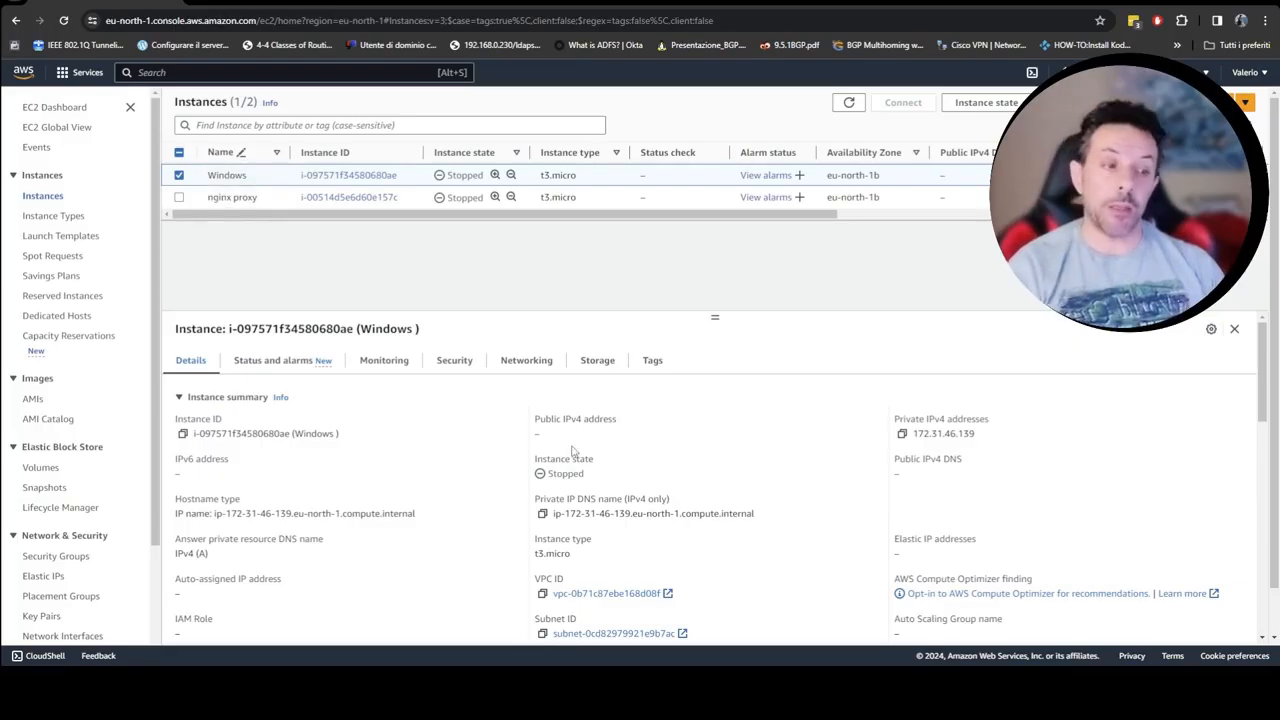
pyautogui.moveTo(567, 513); pyautogui.dragTo(631, 514)
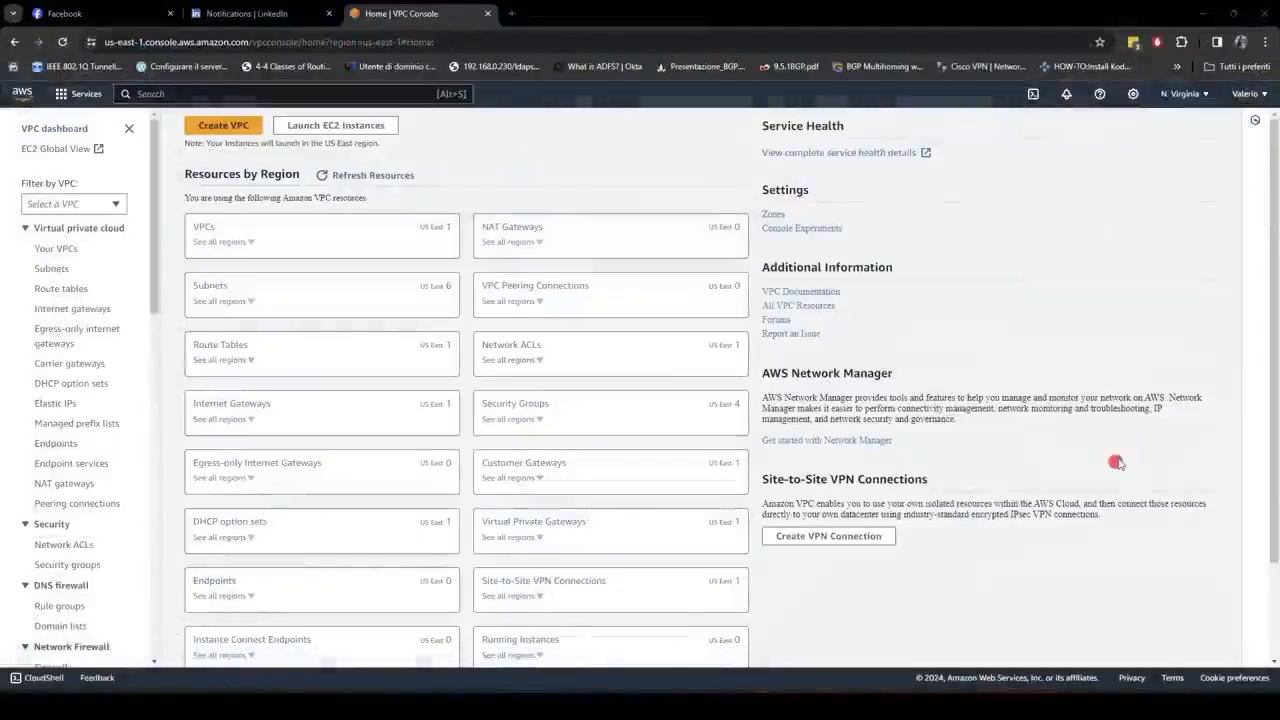
# Step: Search the console for vpn and open the Virtual private gateways feature
pyautogui.click(282, 93)
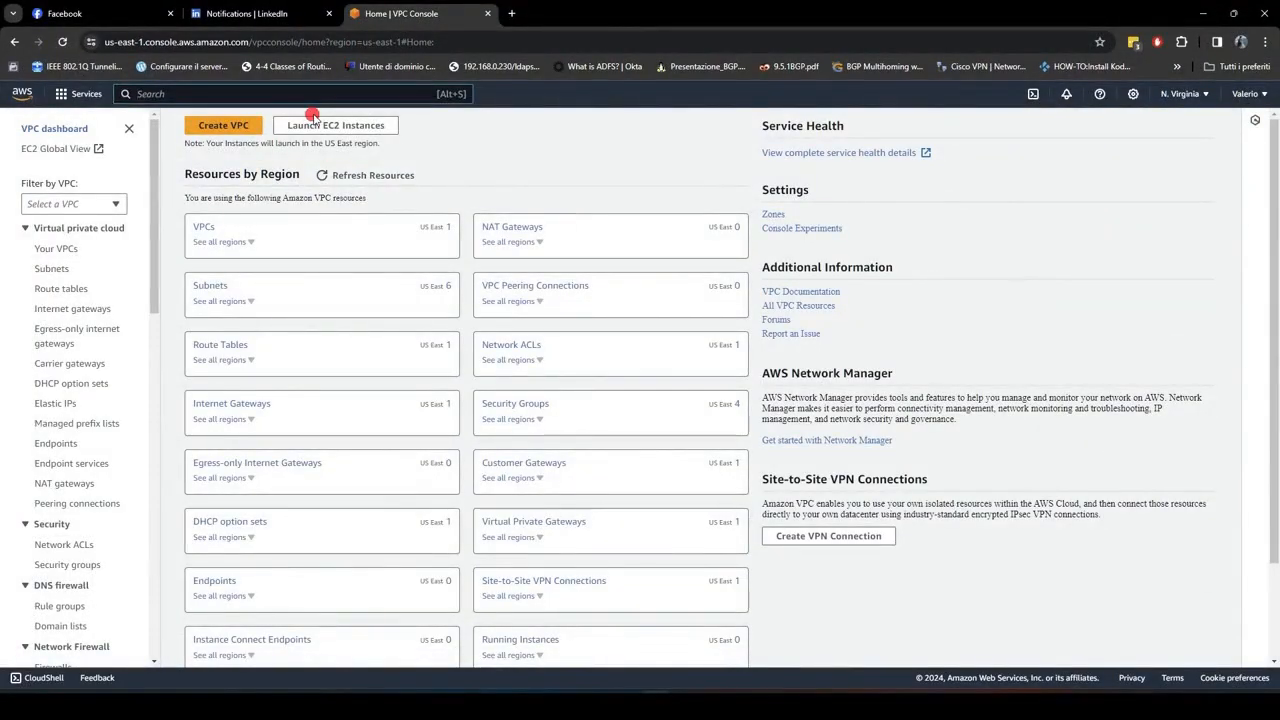
pyautogui.write('vpn')
pyautogui.scroll(-1, 538, 307)
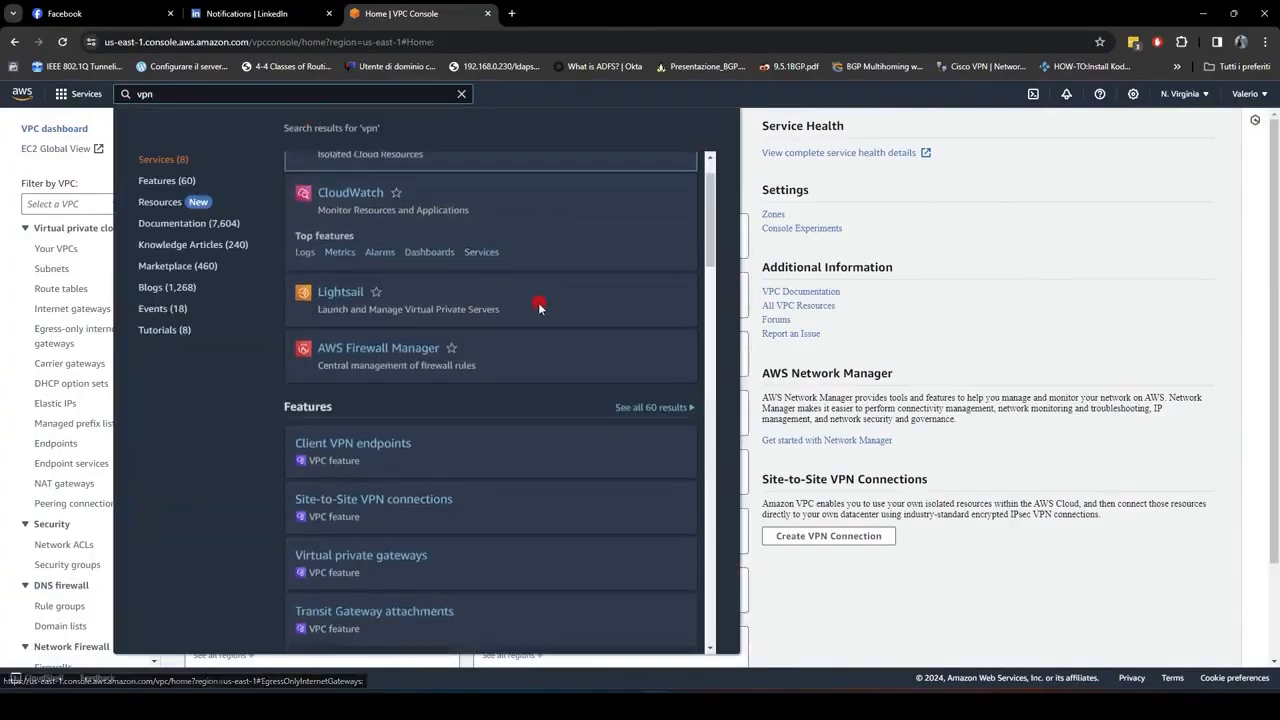
pyautogui.scroll(-2, 538, 310)
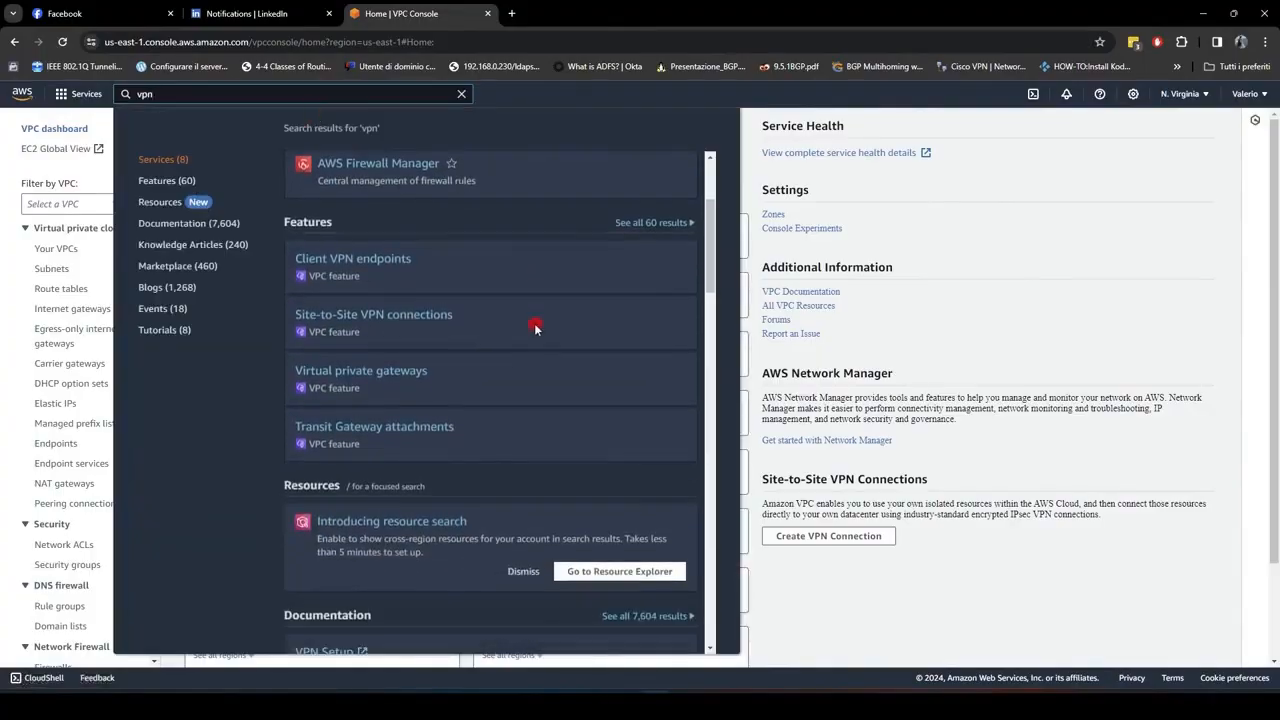
pyautogui.click(407, 376)
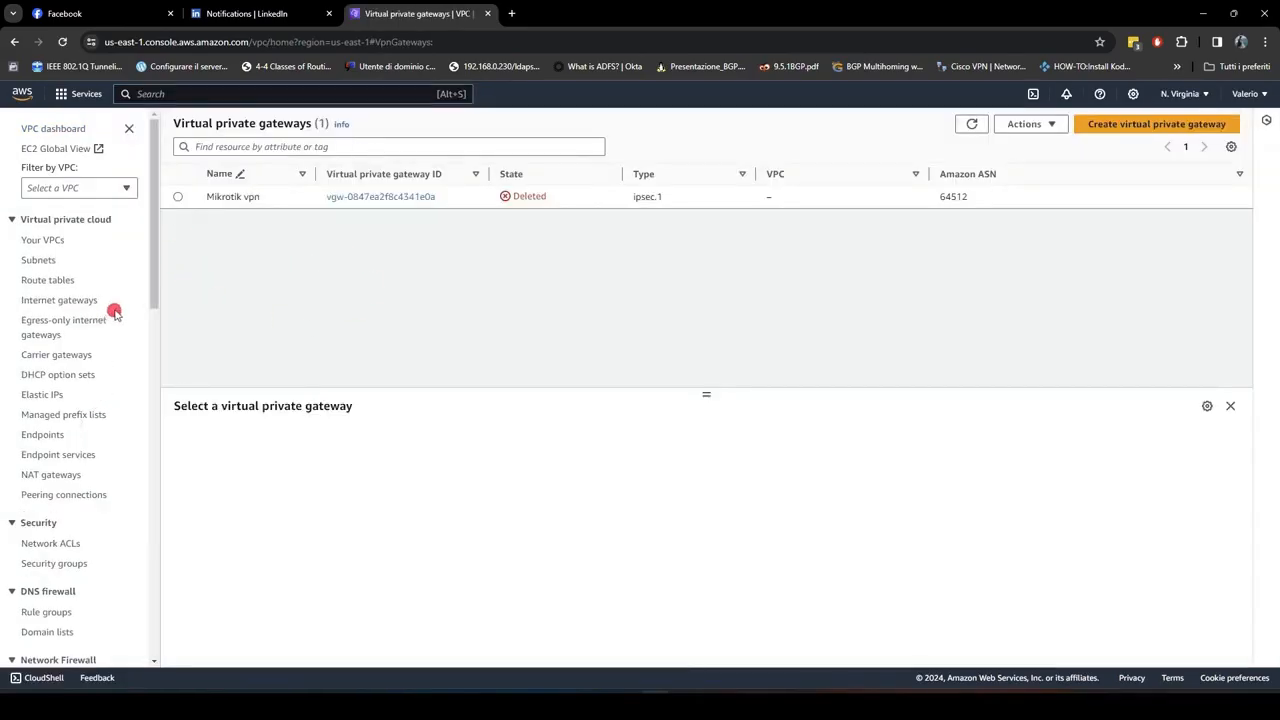
# Step: Open a new customer gateway form from the Customer gateways section and set its name tag to From office
pyautogui.scroll(-5, 115, 313)
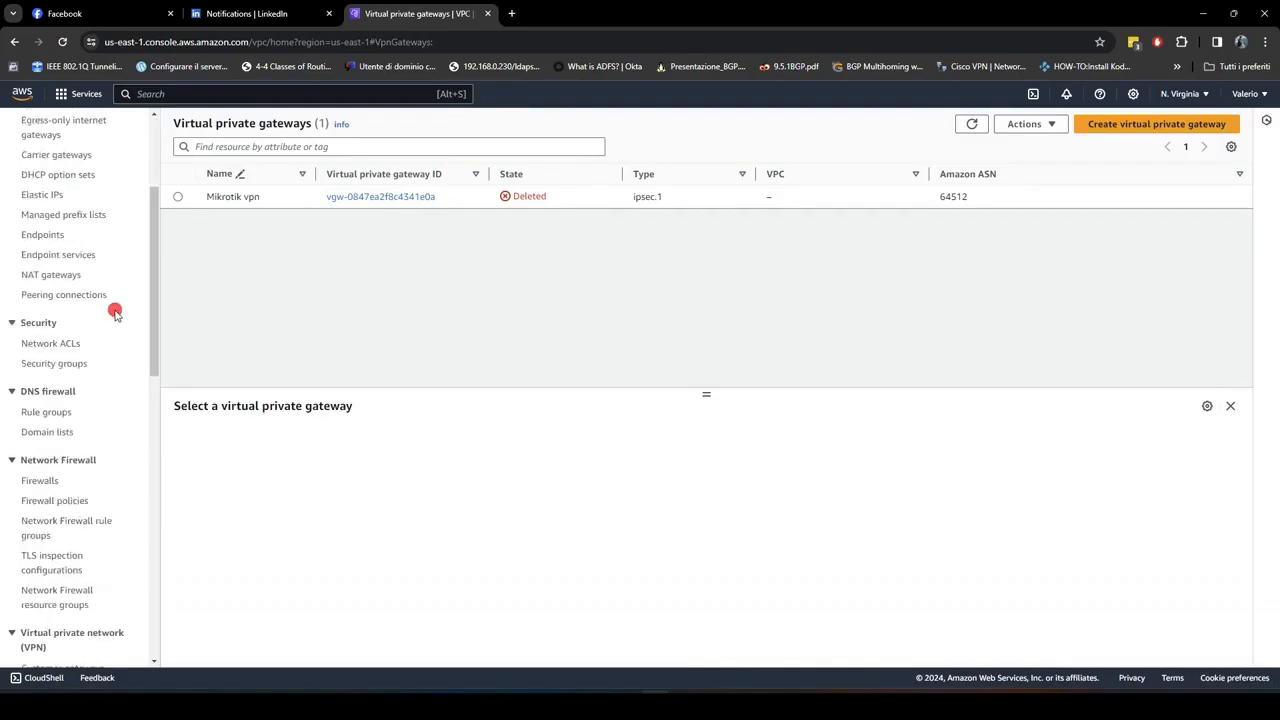
pyautogui.scroll(-1, 115, 310)
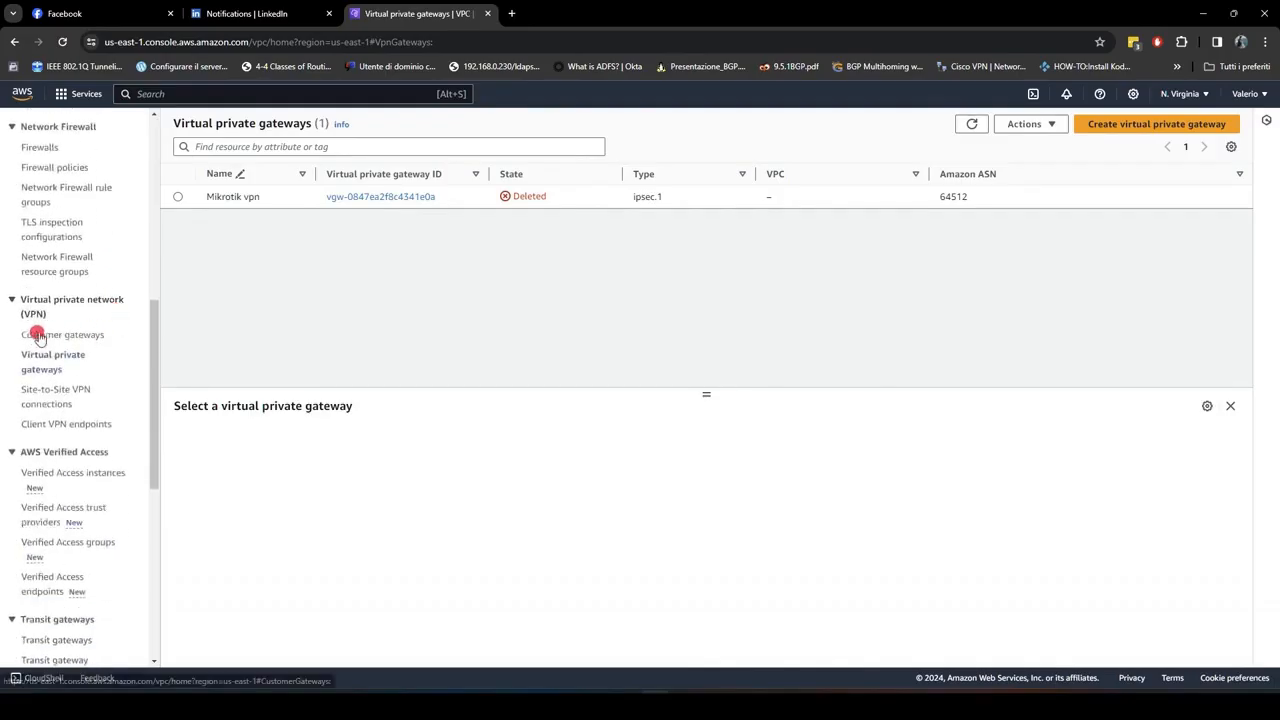
pyautogui.click(98, 342)
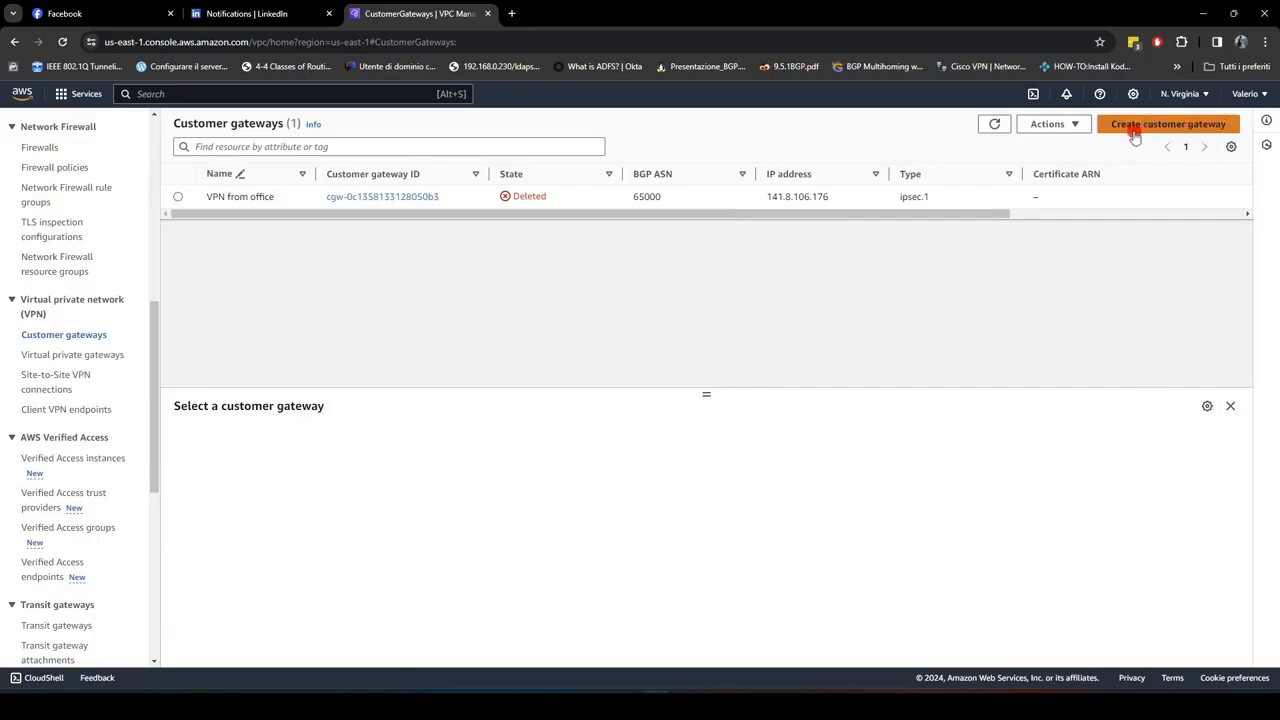
pyautogui.click(1131, 128)
pyautogui.click(134, 283)
pyautogui.write('Fro')
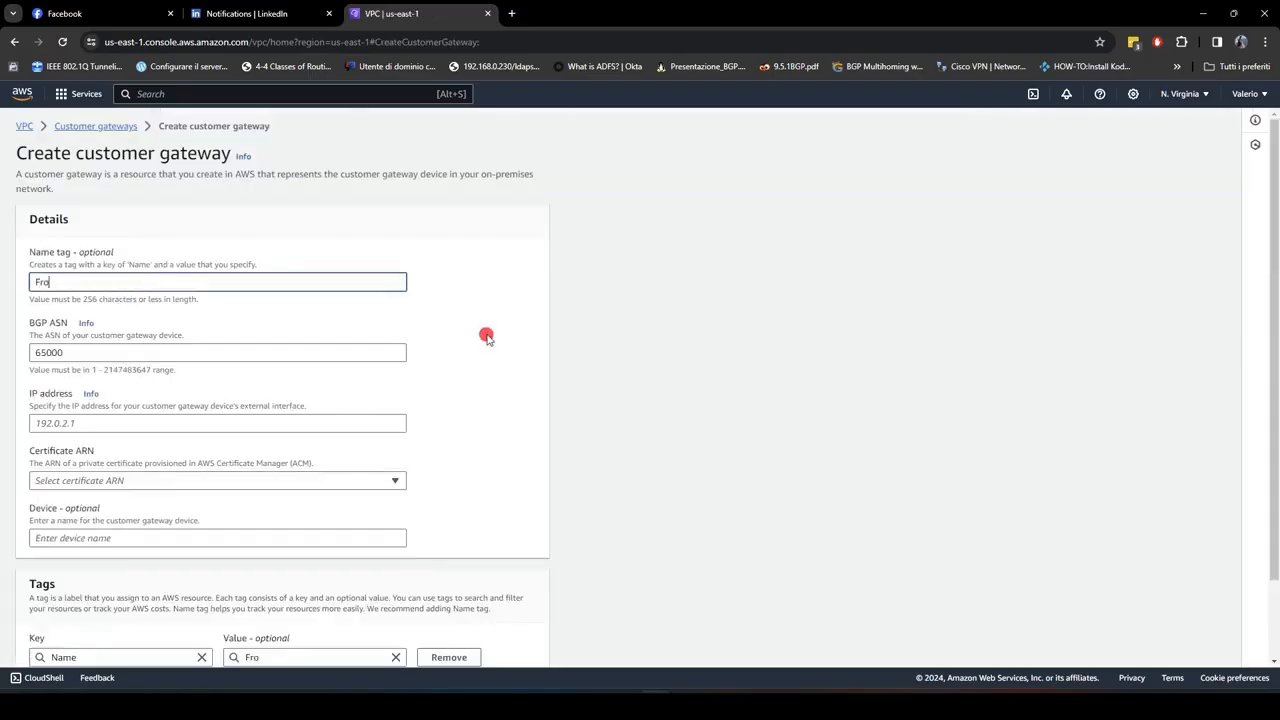
pyautogui.write('m office')
pyautogui.scroll(-1, 420, 330)
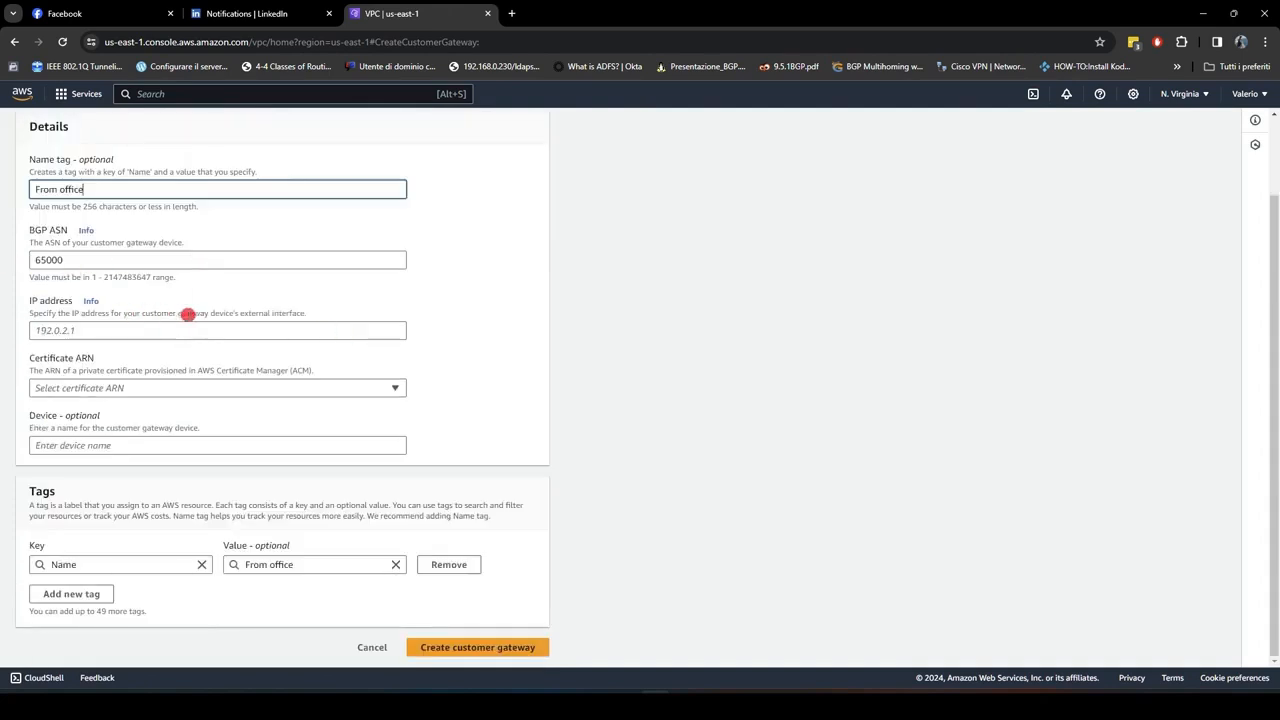
pyautogui.scroll(1, 189, 314)
pyautogui.click(123, 398)
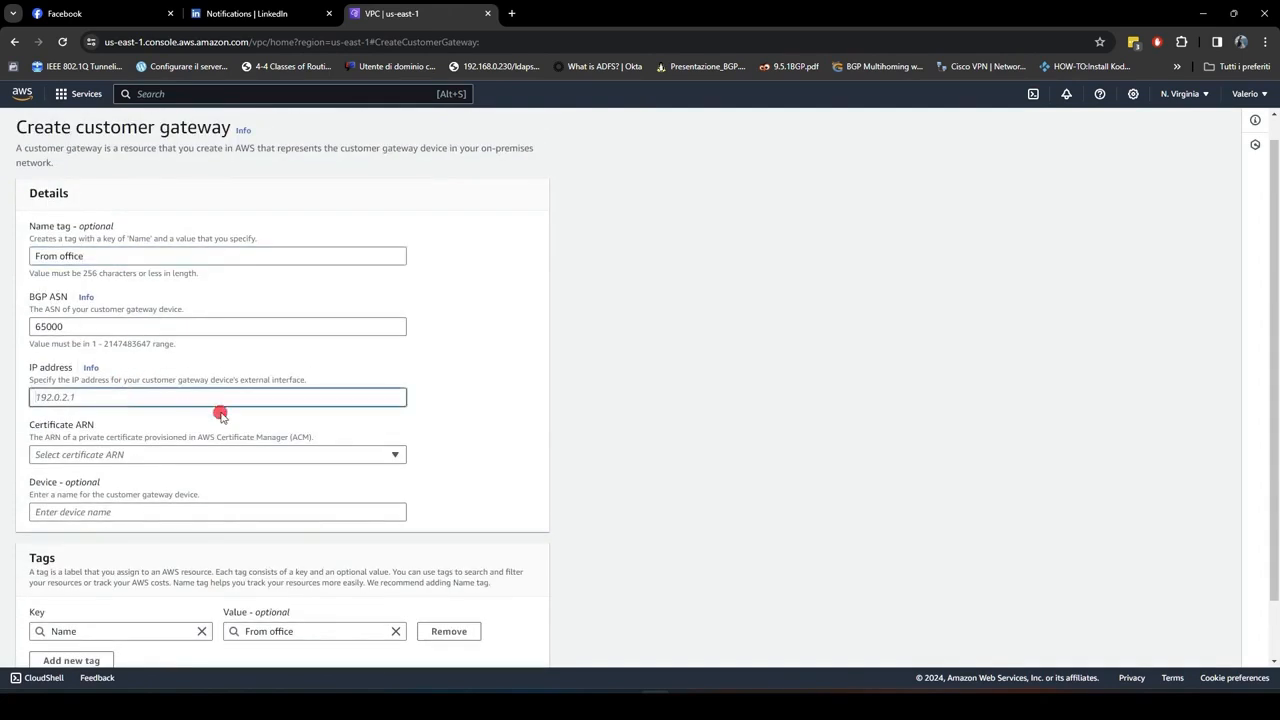
# Step: Set the customer gateway IP address to the public address 141.8.106.176, found via a mioip web search, and create it
pyautogui.click(513, 14)
pyautogui.write('mioip')
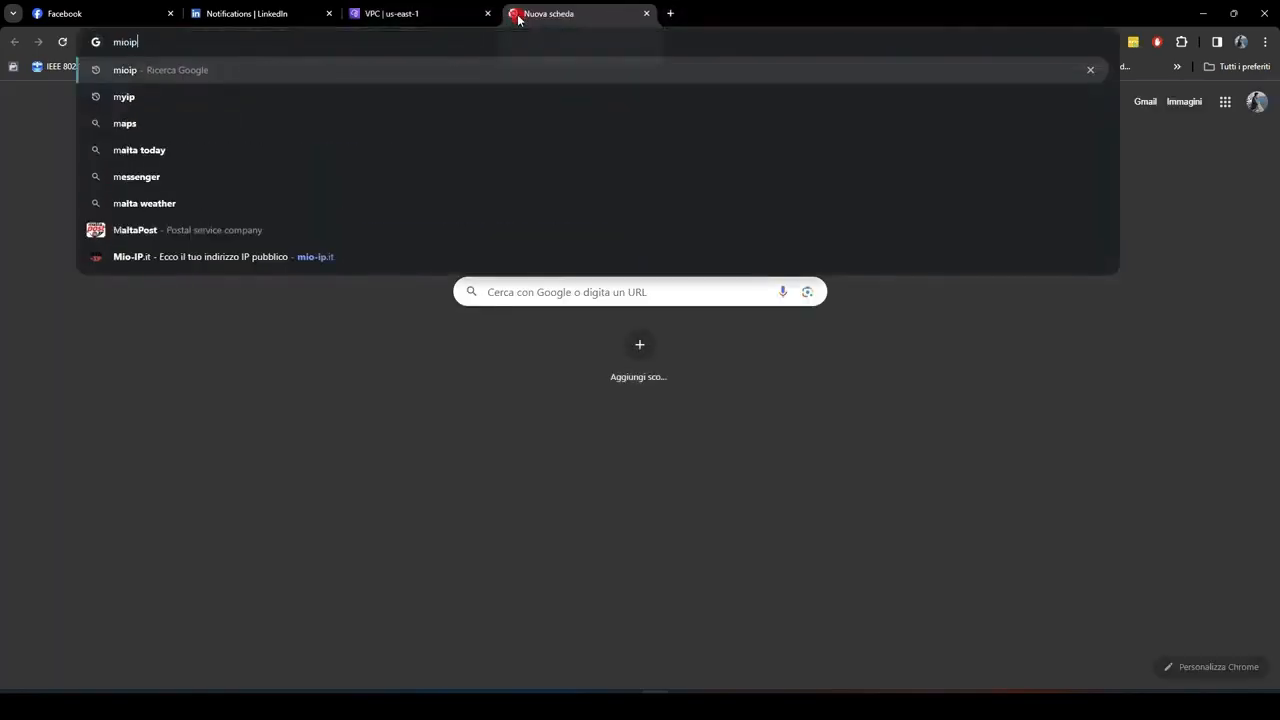
pyautogui.press('Return')
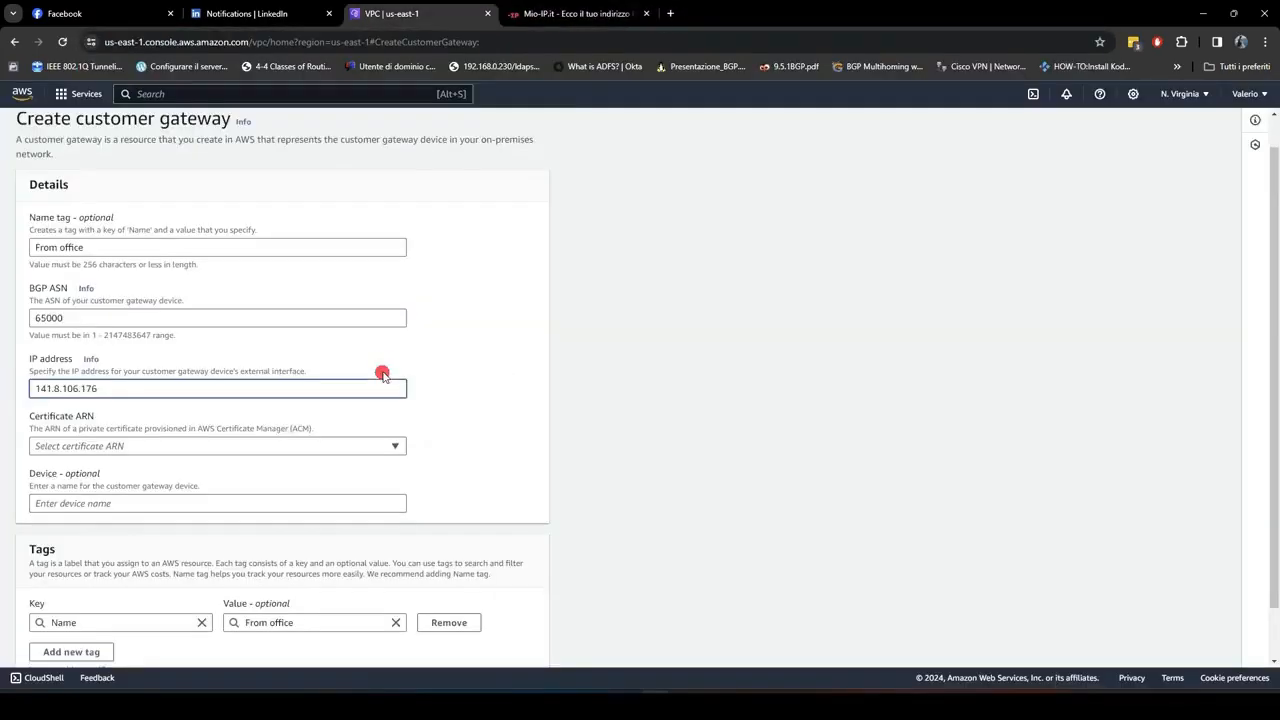
pyautogui.scroll(-1, 382, 375)
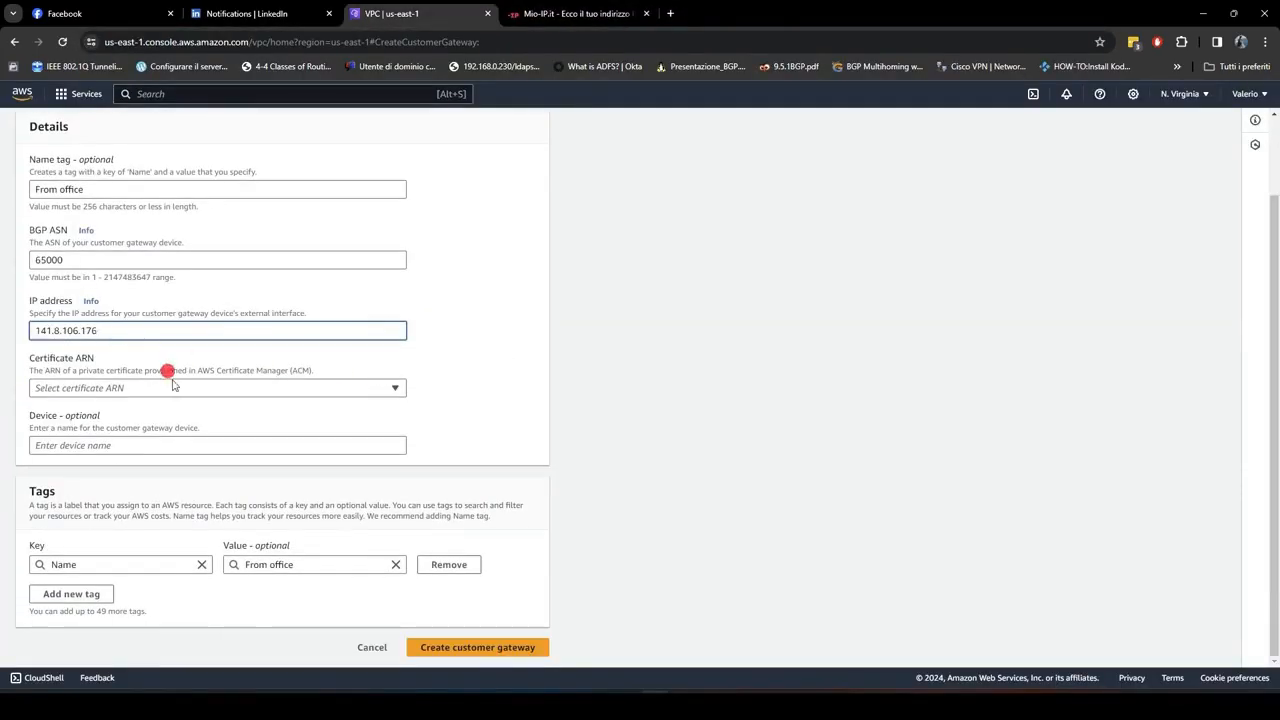
pyautogui.click(452, 648)
# Step: Create a virtual private gateway named AWS with the Amazon default ASN
pyautogui.scroll(-5, 103, 357)
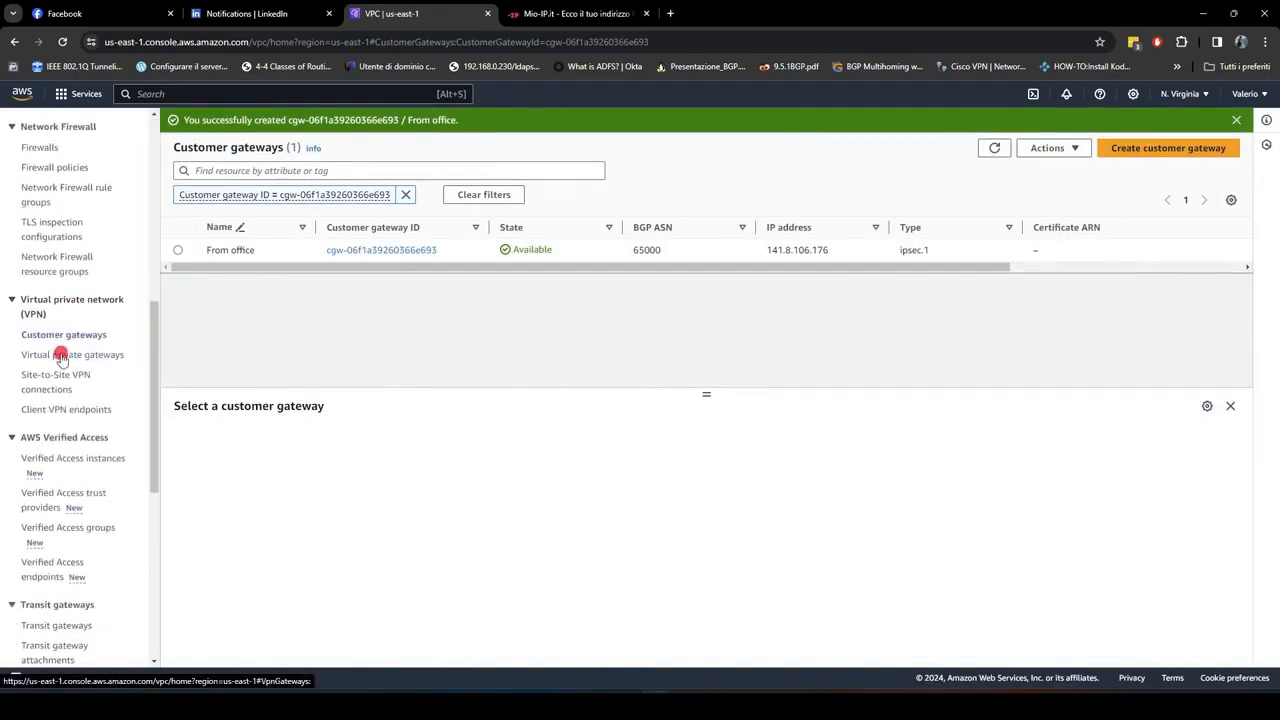
pyautogui.click(56, 362)
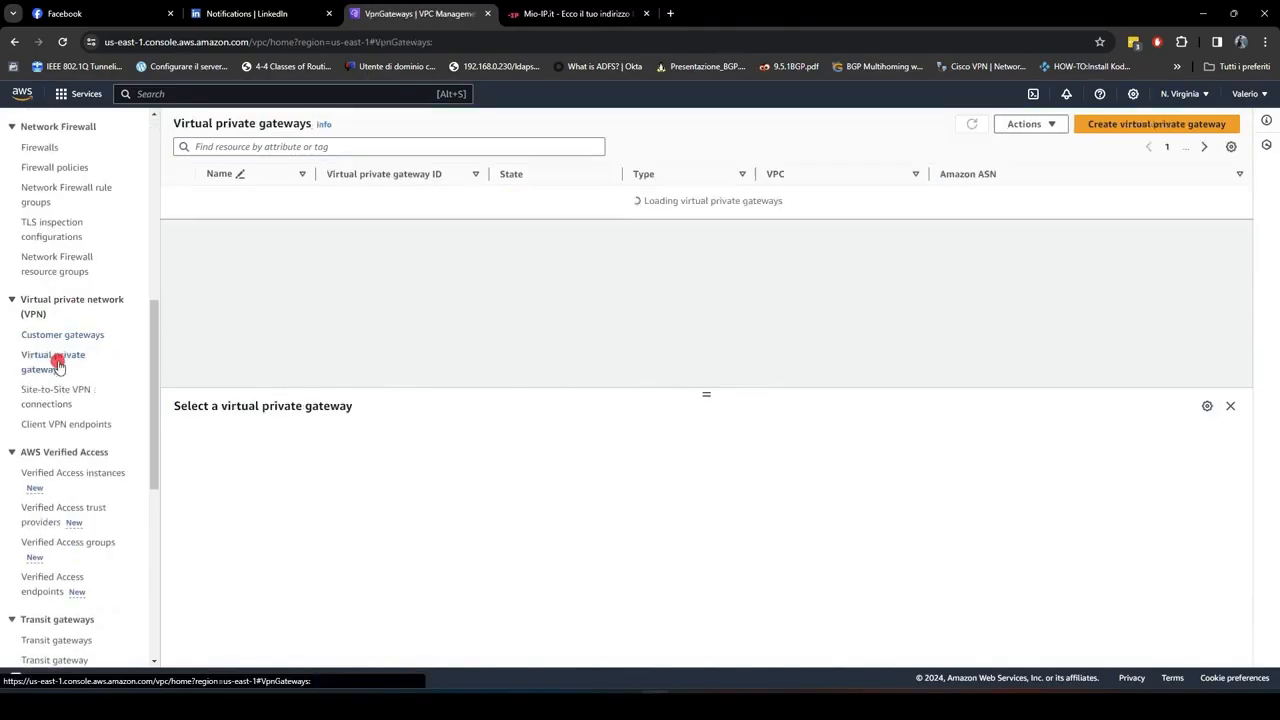
pyautogui.click(1108, 131)
pyautogui.write('AWS')
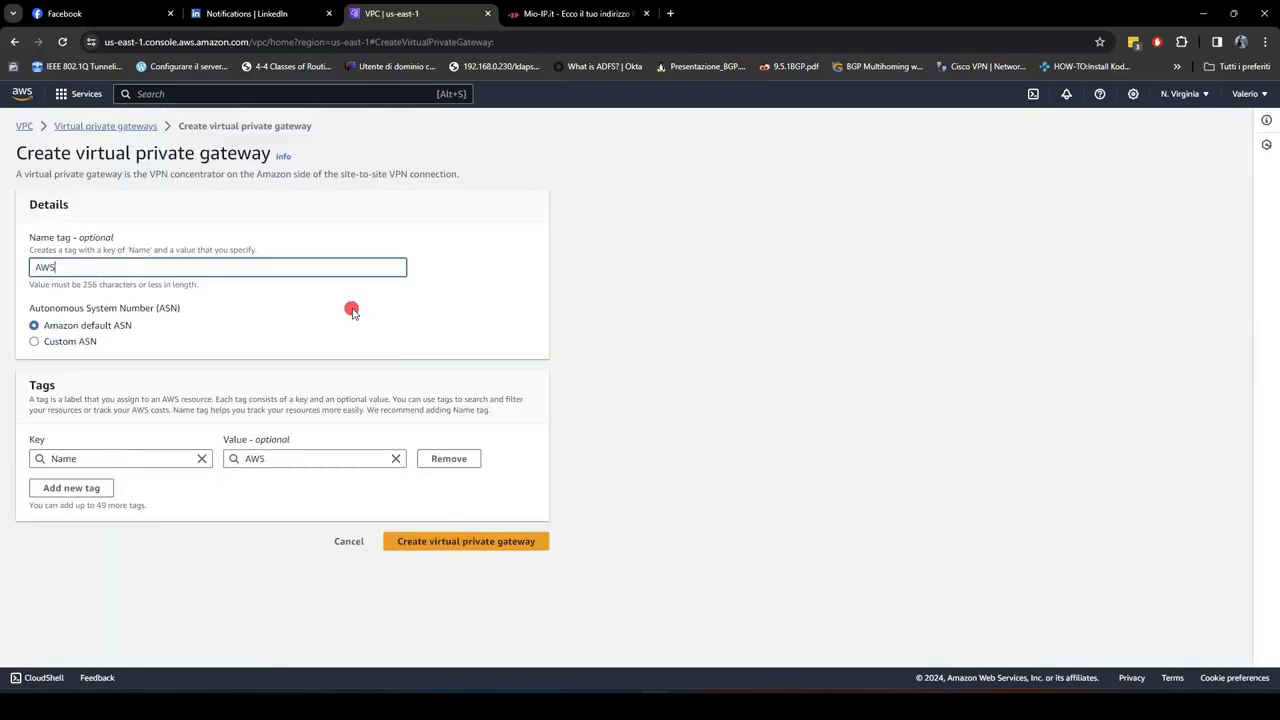
pyautogui.click(485, 553)
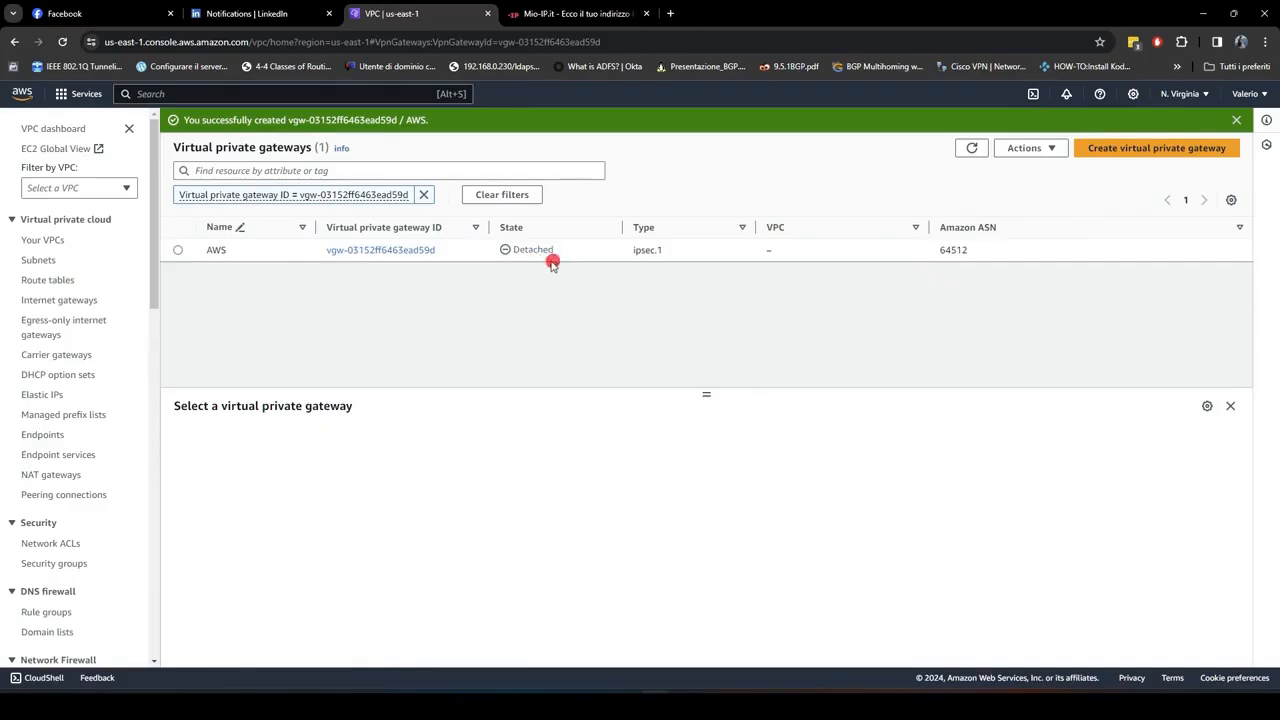
# Step: Attach the AWS virtual private gateway to the VPC vpc-0adc5377fb547c094
pyautogui.click(178, 250)
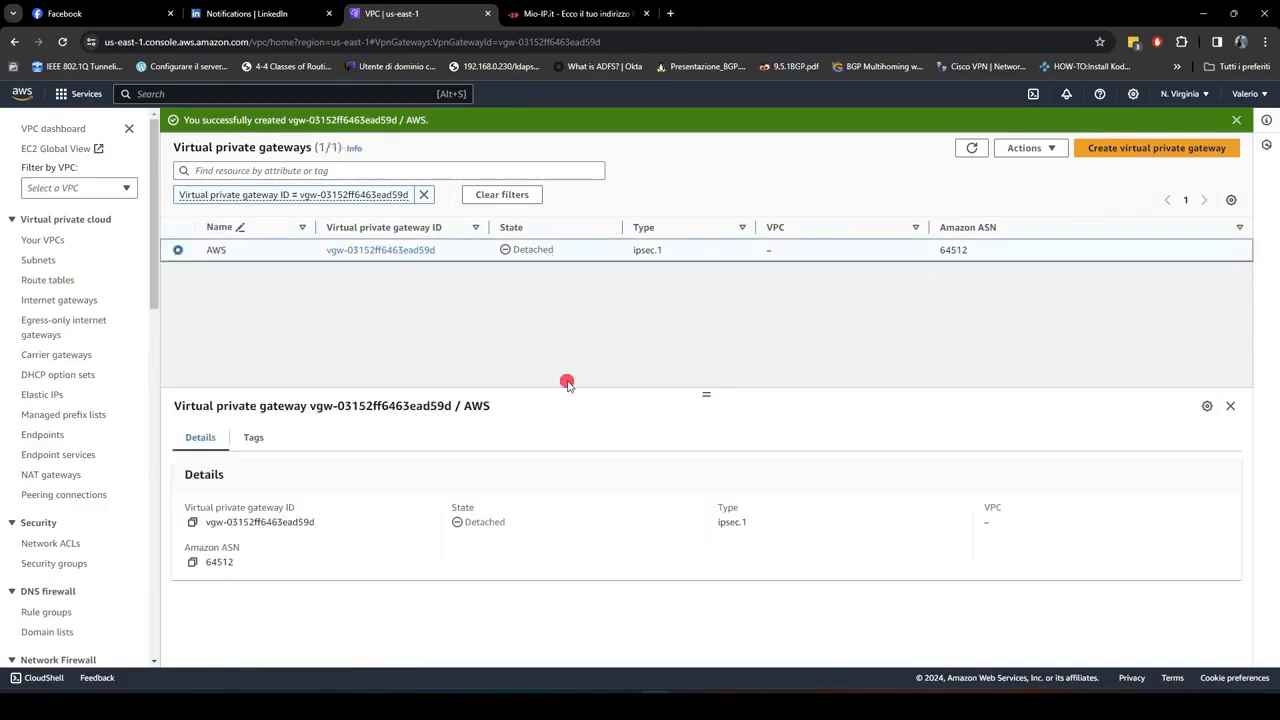
pyautogui.click(1055, 150)
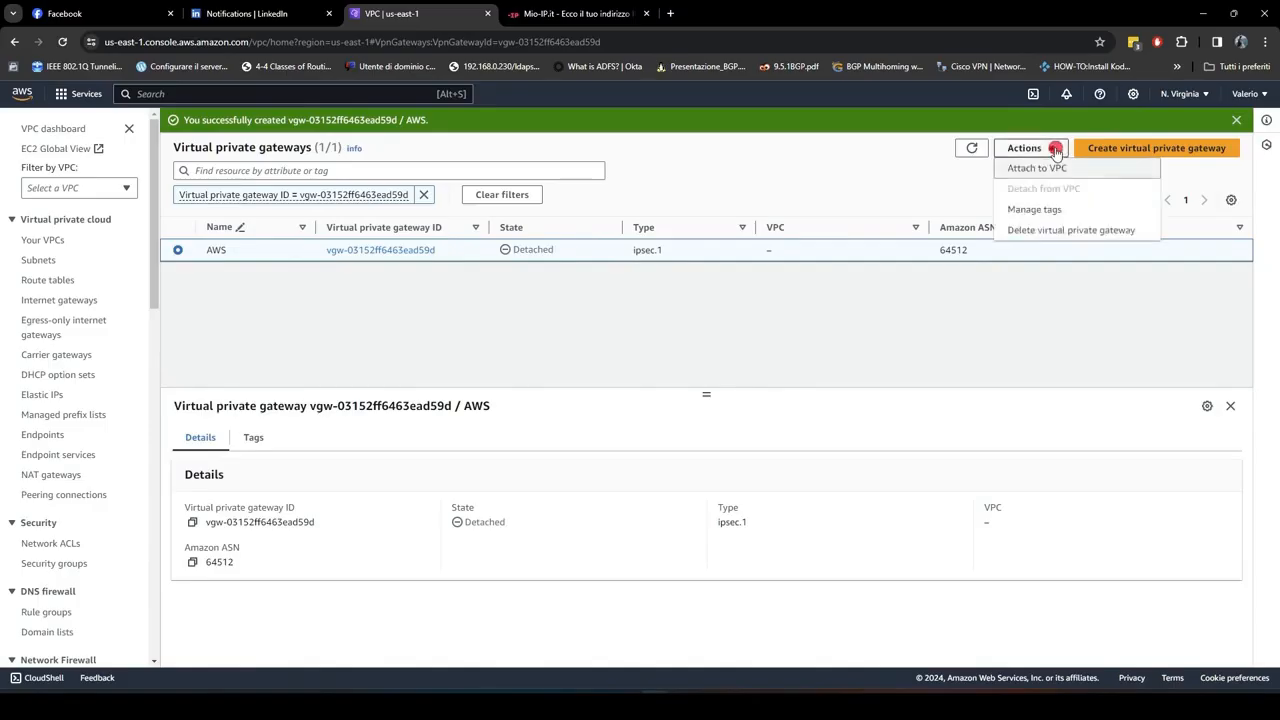
pyautogui.click(1037, 168)
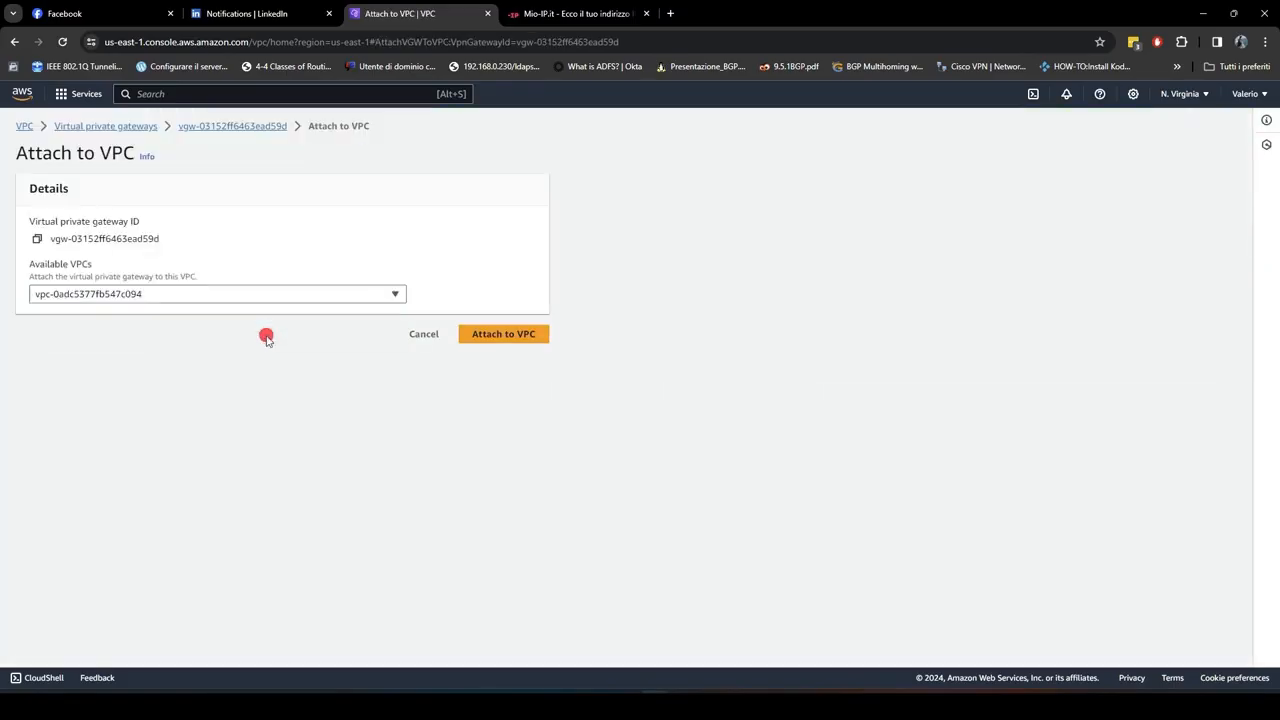
pyautogui.click(503, 334)
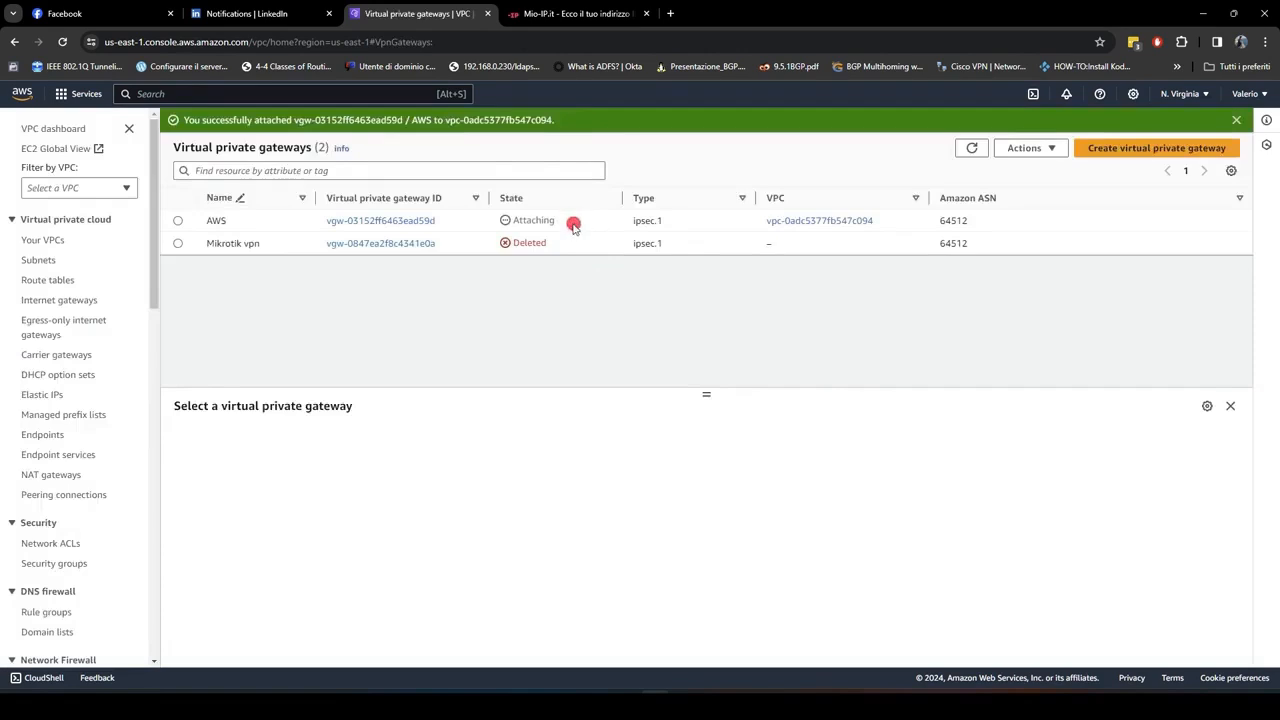
# Step: Start a new Site-to-Site VPN connection and name it VPN crazynet-AWS
pyautogui.scroll(-5, 101, 352)
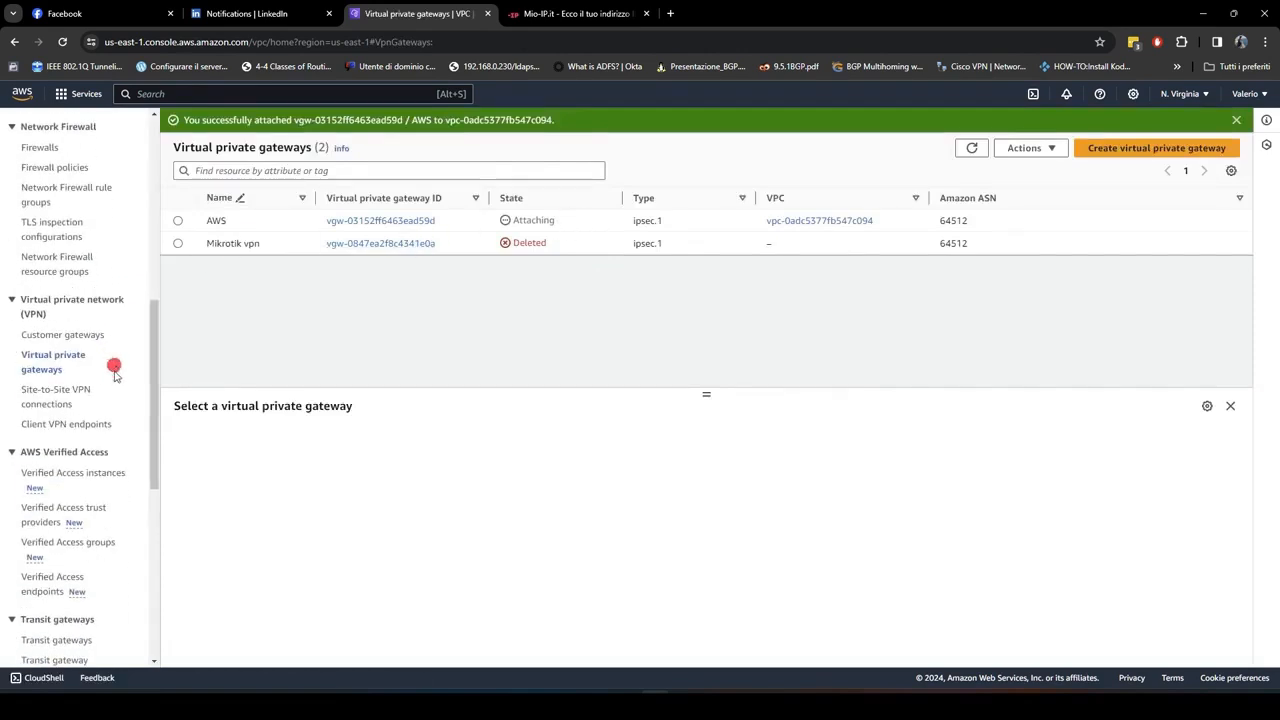
pyautogui.click(74, 396)
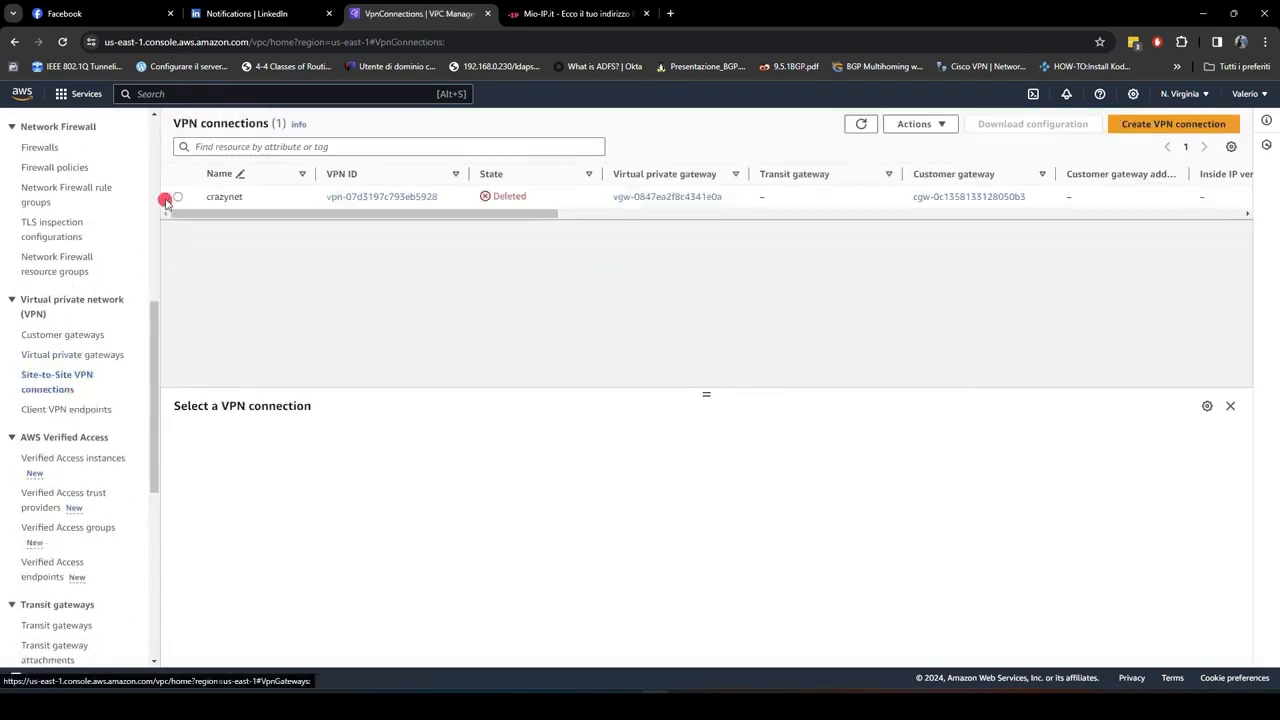
pyautogui.click(1138, 137)
pyautogui.click(232, 262)
pyautogui.write('VPN')
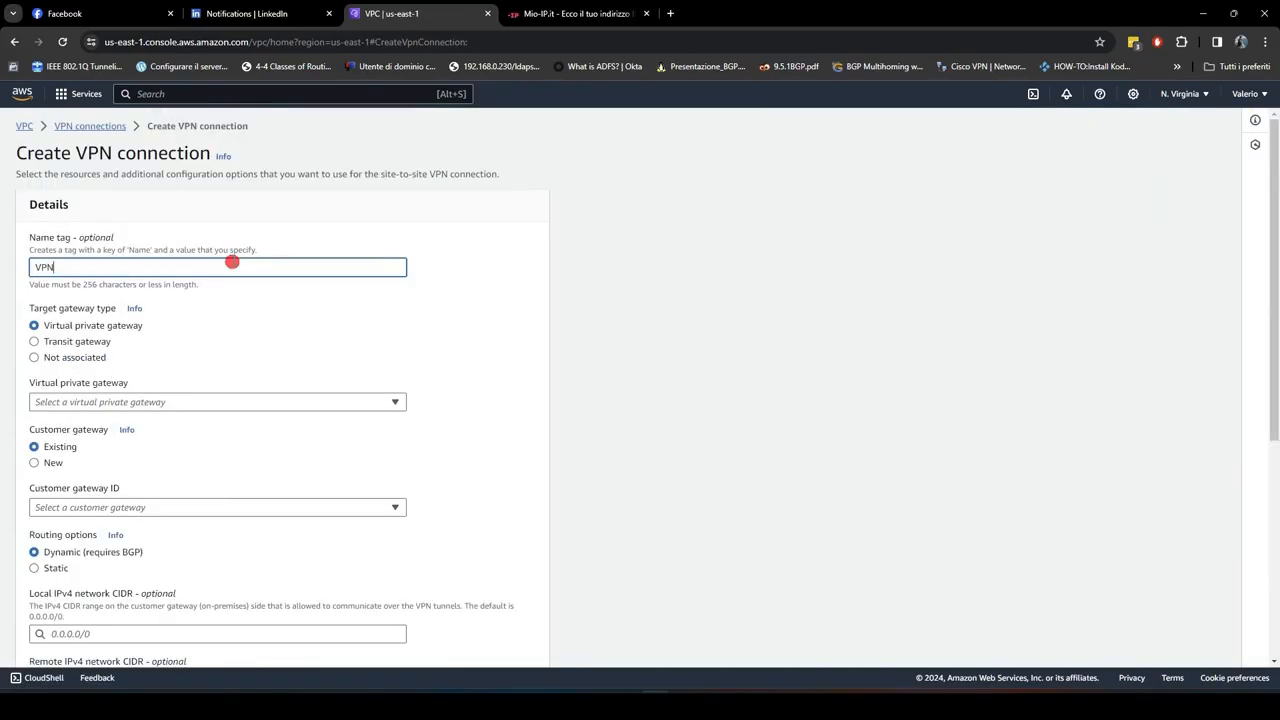
pyautogui.write(' crazynet')
pyautogui.scroll(-2, 232, 262)
pyautogui.write('-AWS')
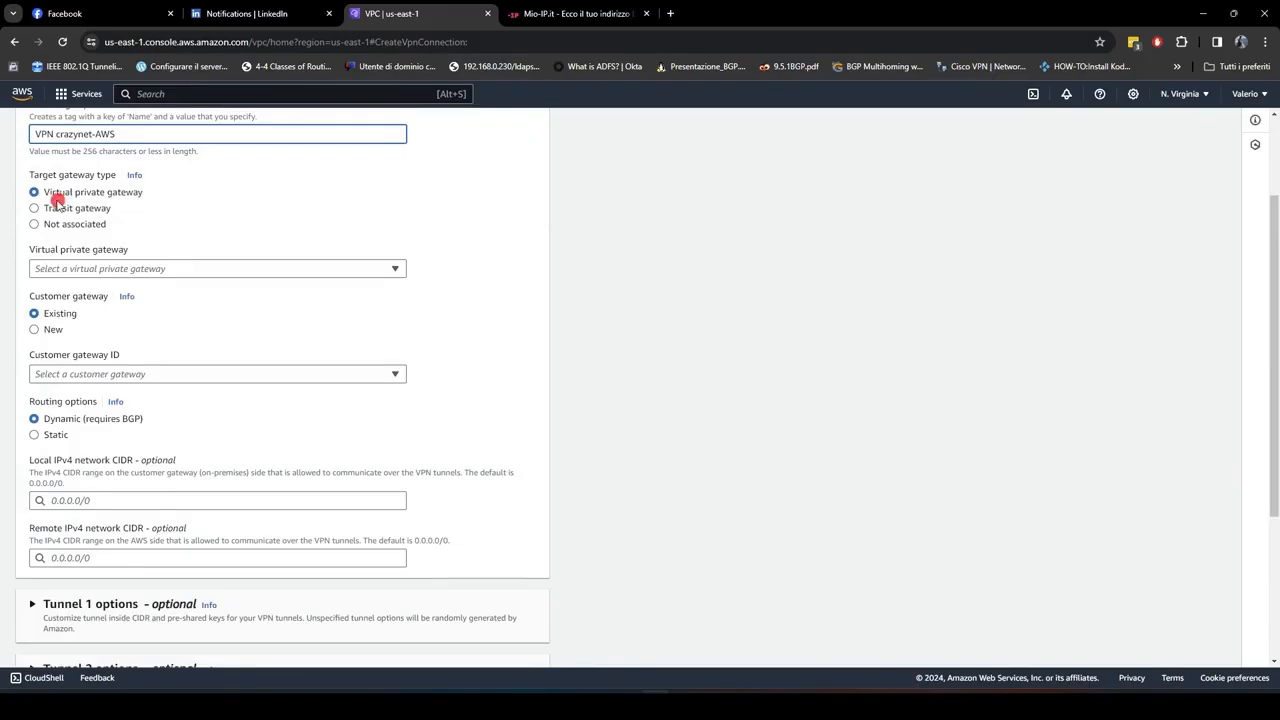
# Step: Select the AWS virtual private gateway and the existing From office customer gateway for the VPN connection
pyautogui.click(156, 268)
pyautogui.click(190, 312)
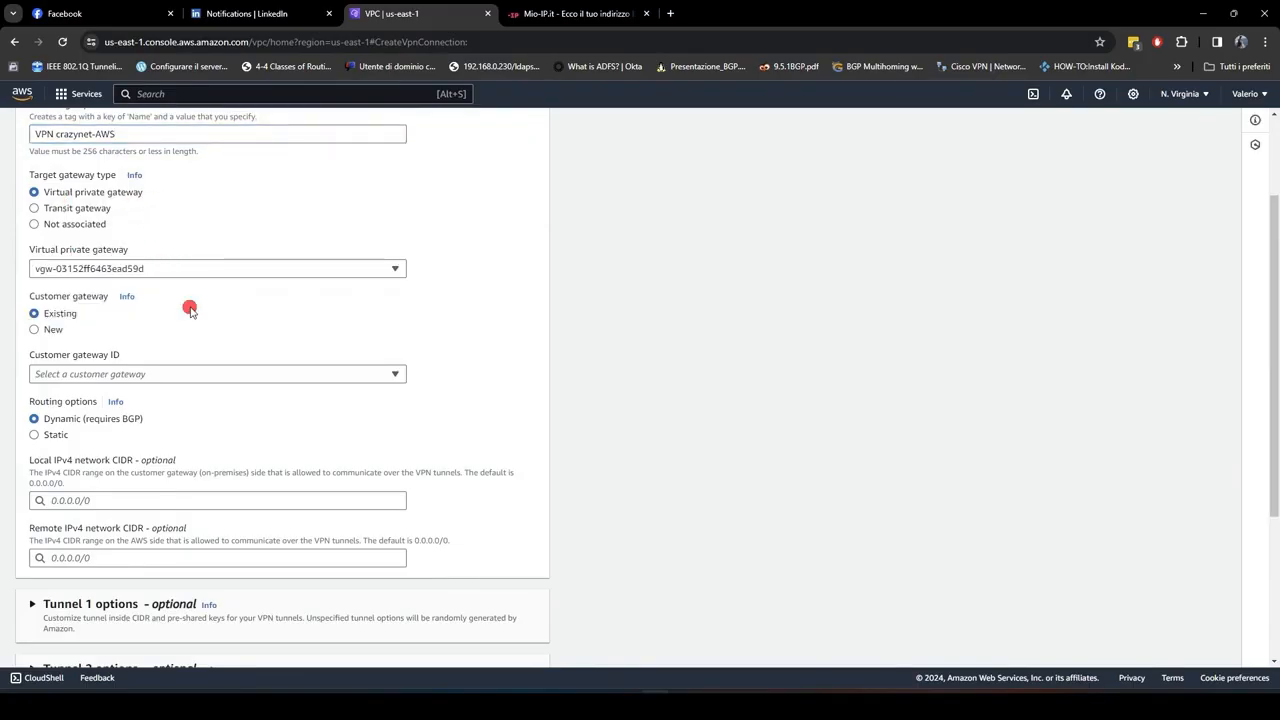
pyautogui.scroll(-1, 250, 330)
pyautogui.click(160, 306)
pyautogui.click(208, 360)
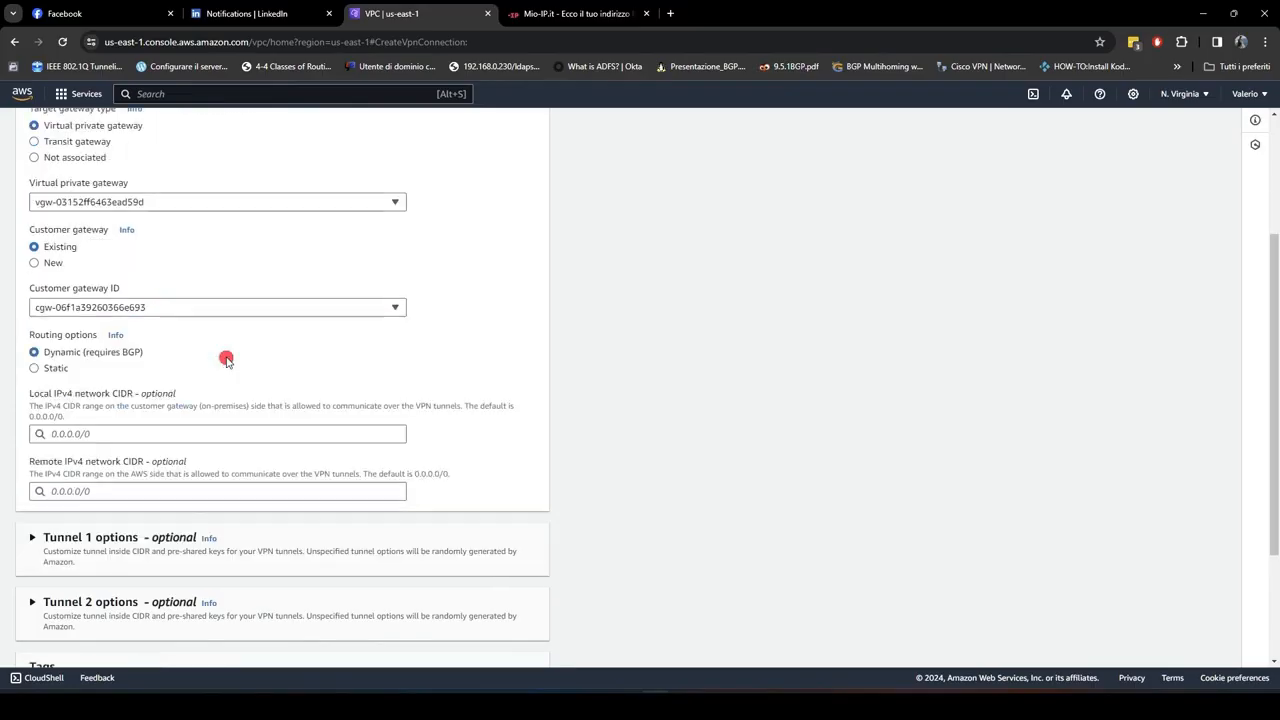
pyautogui.click(211, 310)
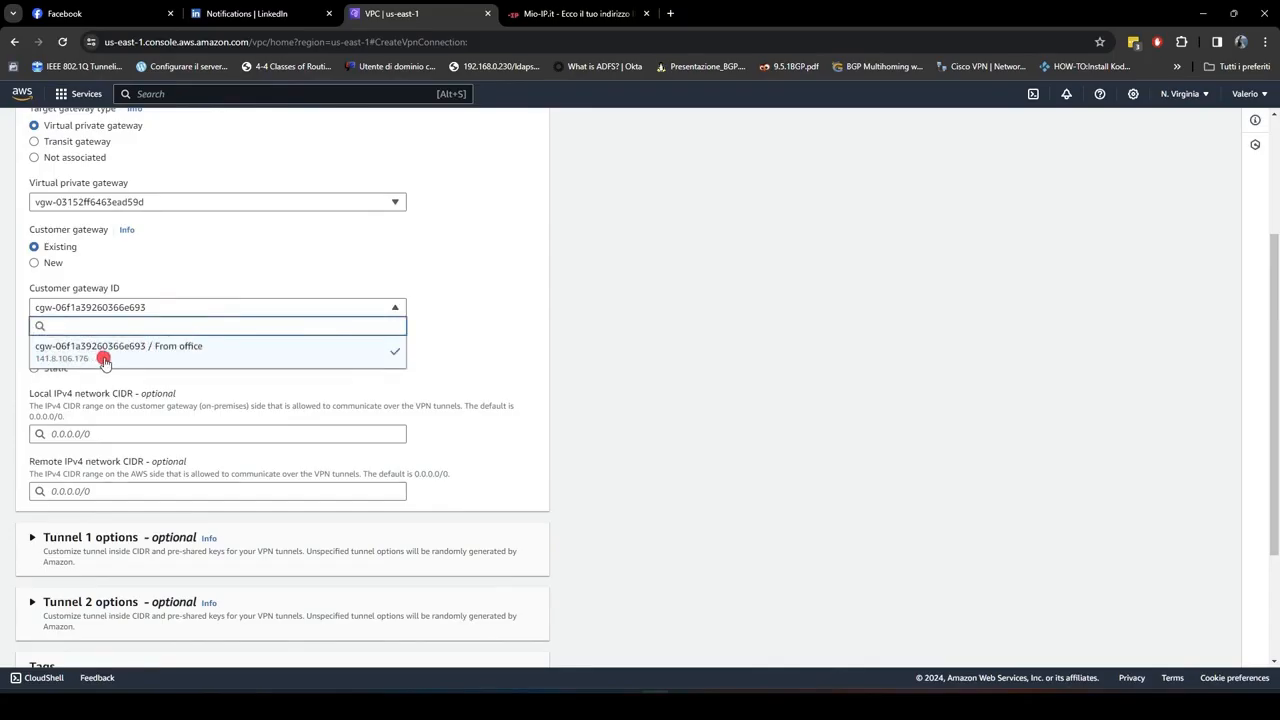
pyautogui.click(330, 358)
# Step: Create the Site-to-Site VPN connection with dynamic BGP routing
pyautogui.scroll(-2, 449, 357)
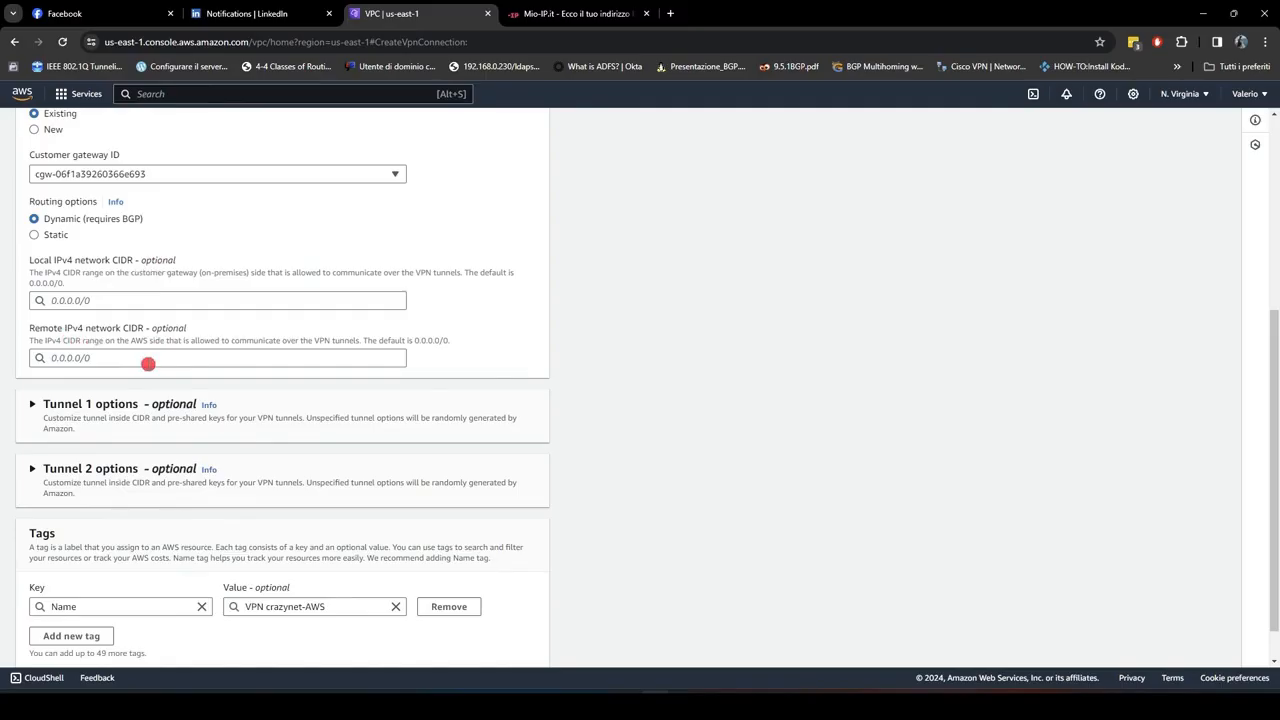
pyautogui.click(127, 299)
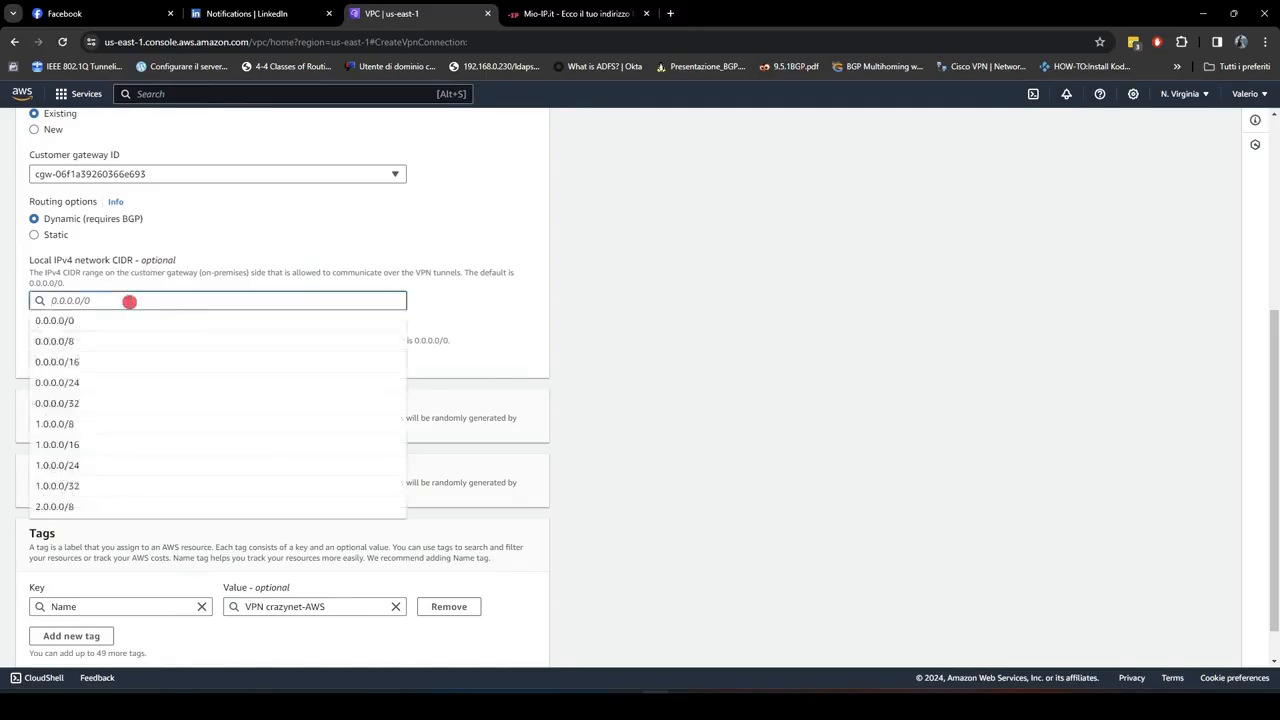
pyautogui.click(523, 315)
pyautogui.click(175, 356)
pyautogui.click(522, 324)
pyautogui.scroll(1, 520, 322)
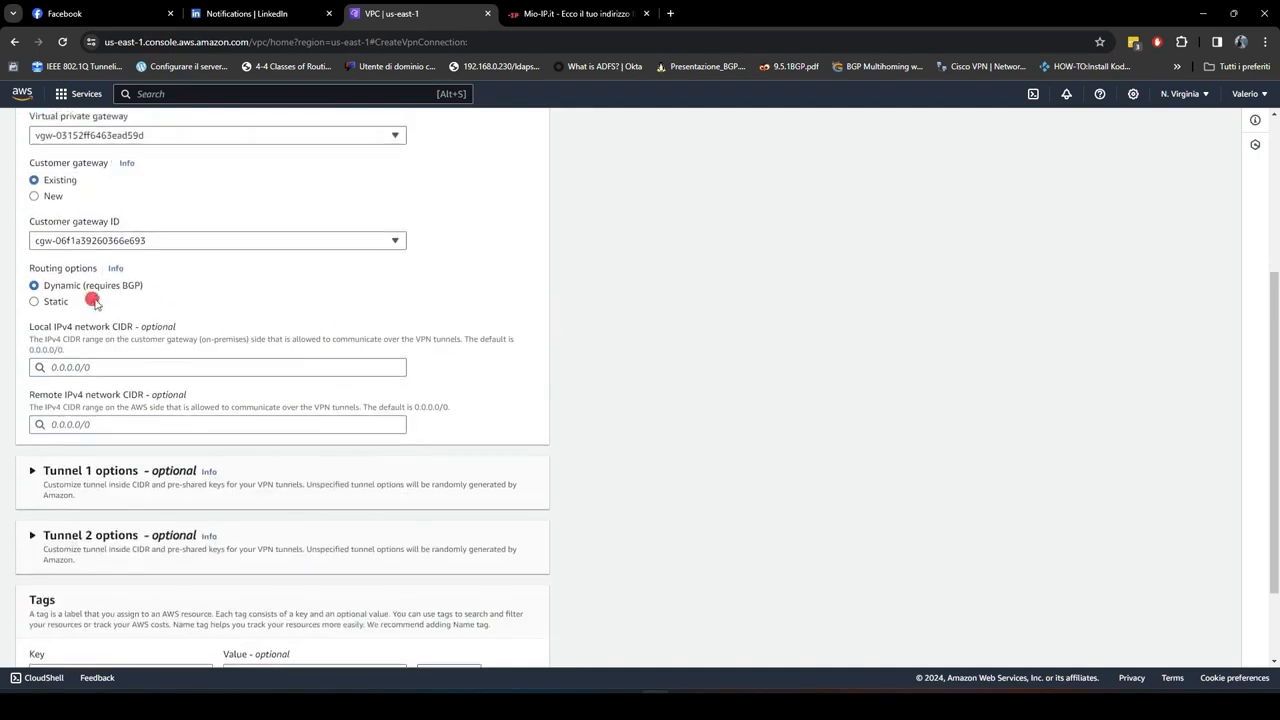
pyautogui.scroll(-2, 412, 400)
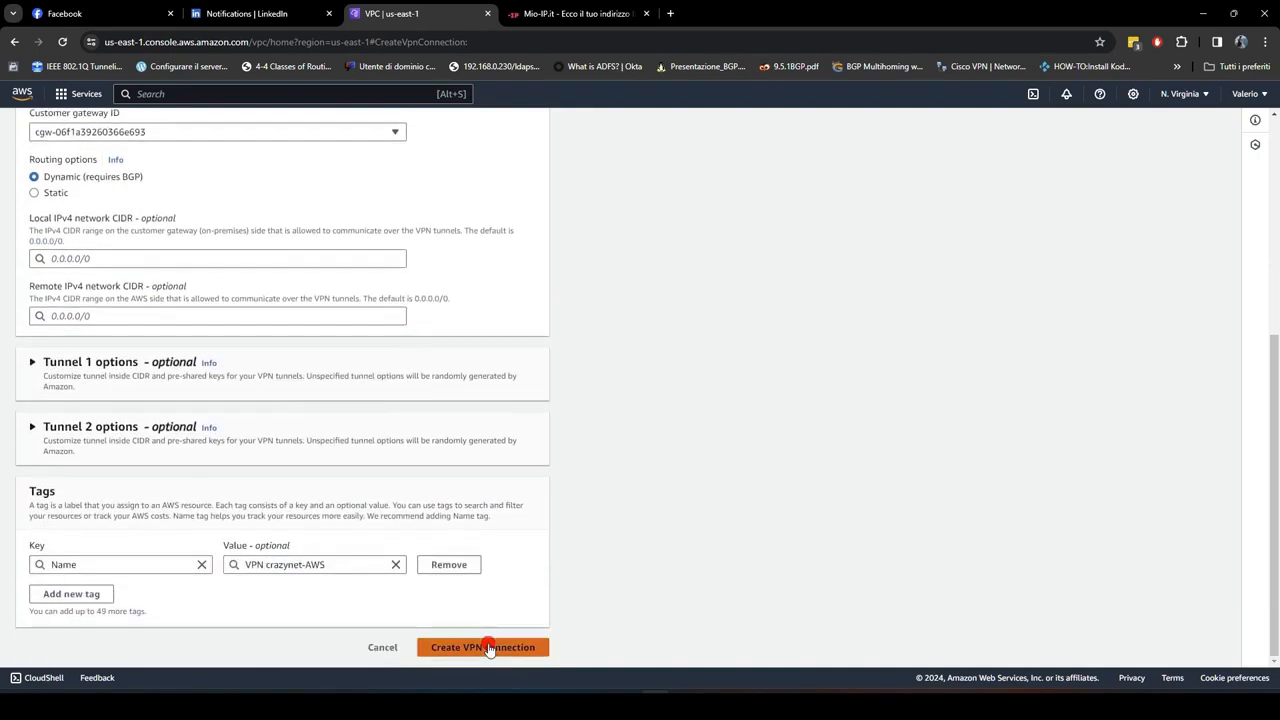
pyautogui.click(487, 646)
# Step: Select the new VPN connection to view its details, then refresh the connection list
pyautogui.click(190, 252)
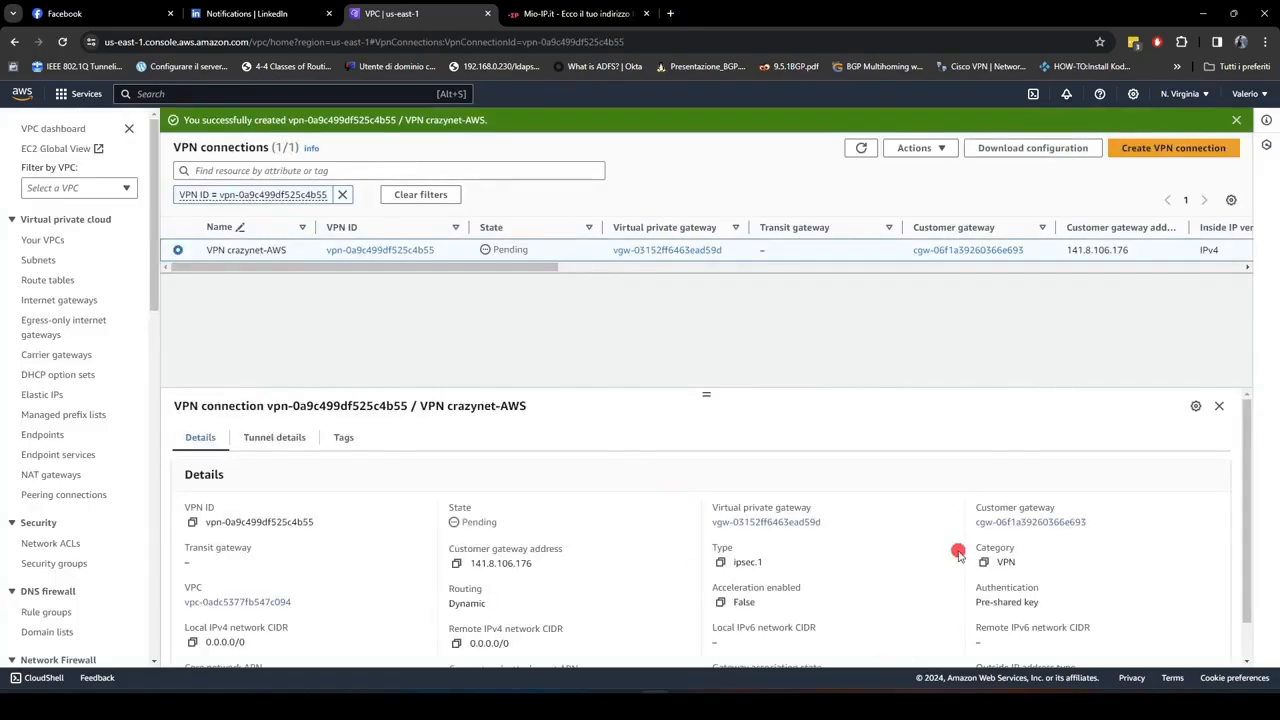
pyautogui.click(861, 148)
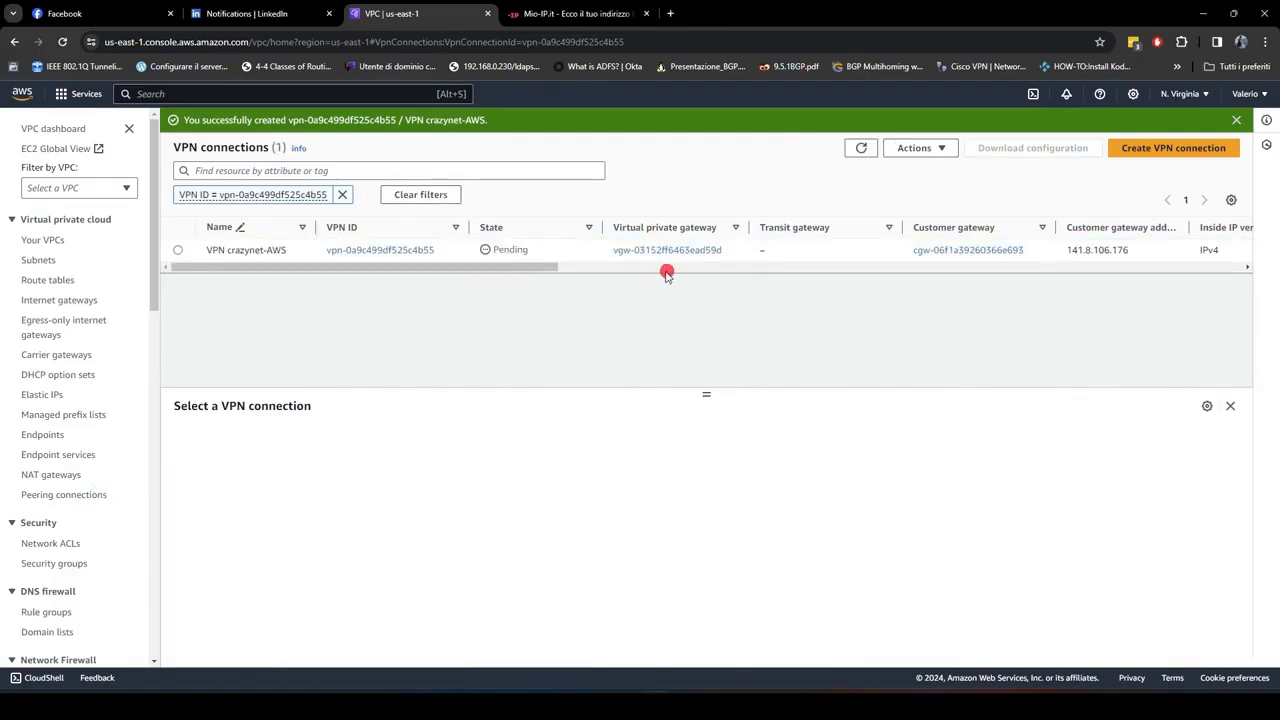
# Step: Download the VPN connection's sample configuration for Mikrotik RouterOS software 6.47 and open the downloaded file
pyautogui.click(180, 250)
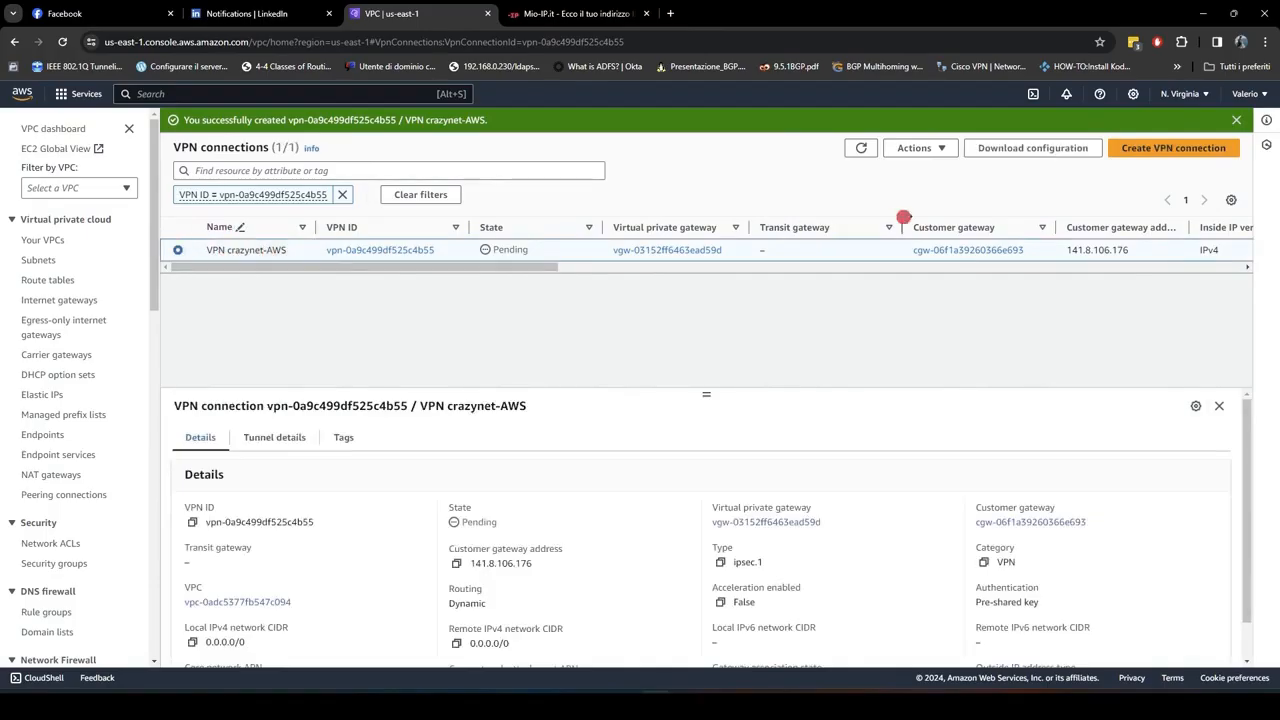
pyautogui.click(1033, 152)
pyautogui.click(663, 451)
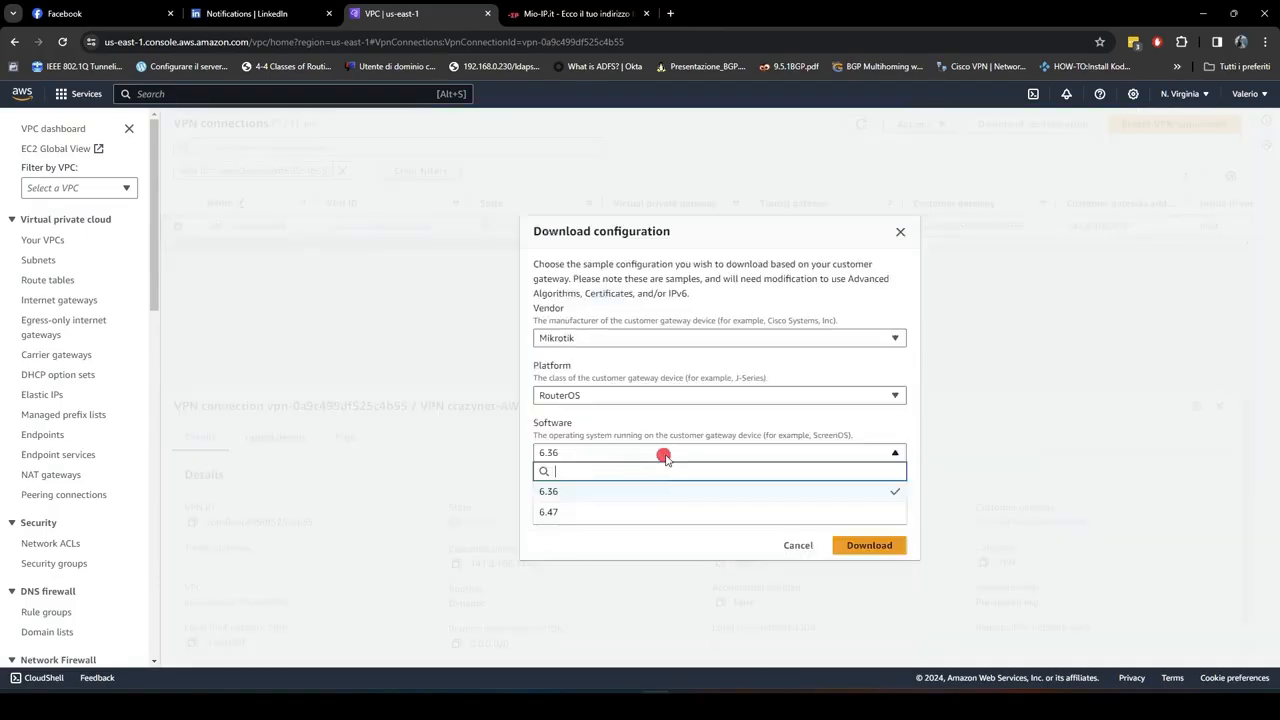
pyautogui.click(652, 512)
pyautogui.click(852, 547)
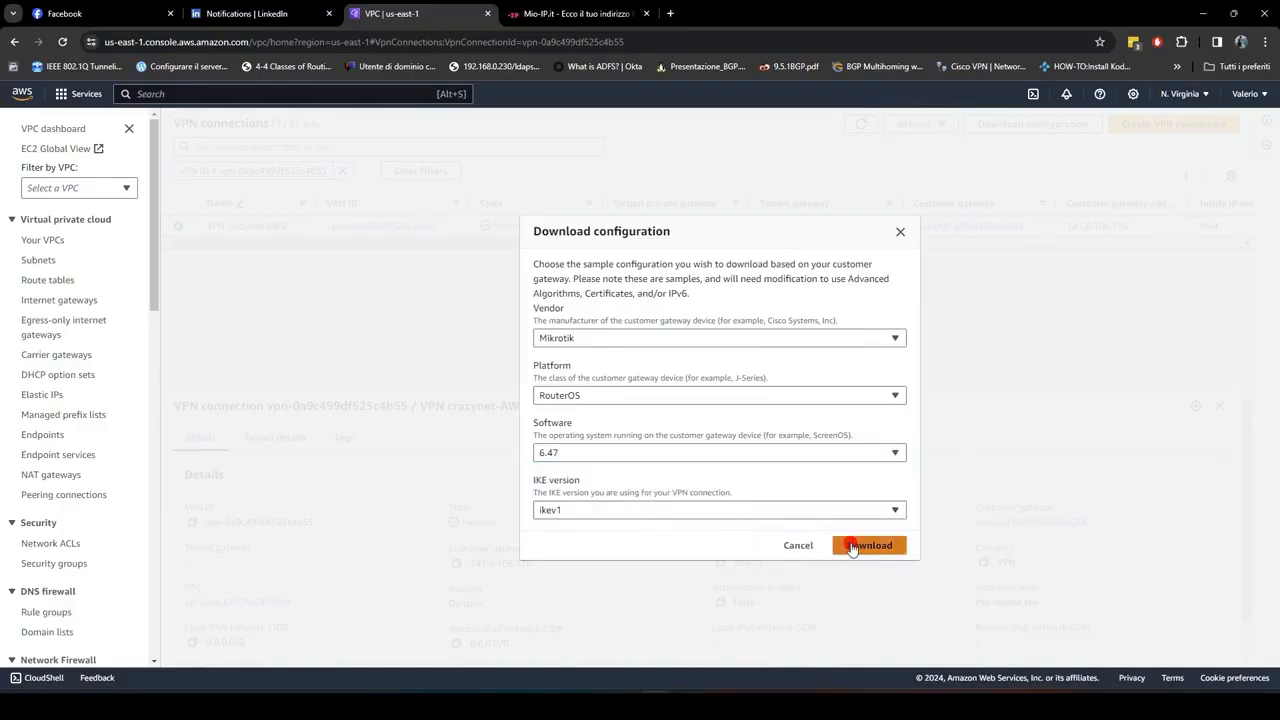
pyautogui.click(900, 231)
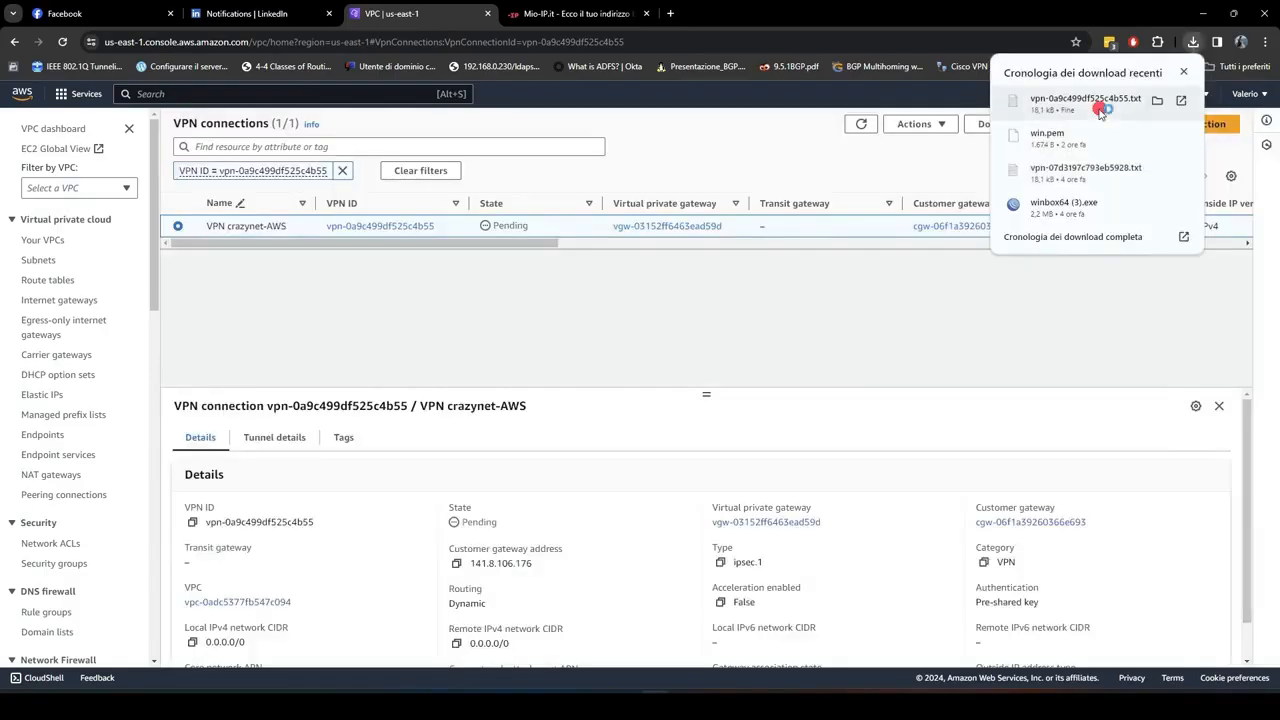
pyautogui.click(1100, 108)
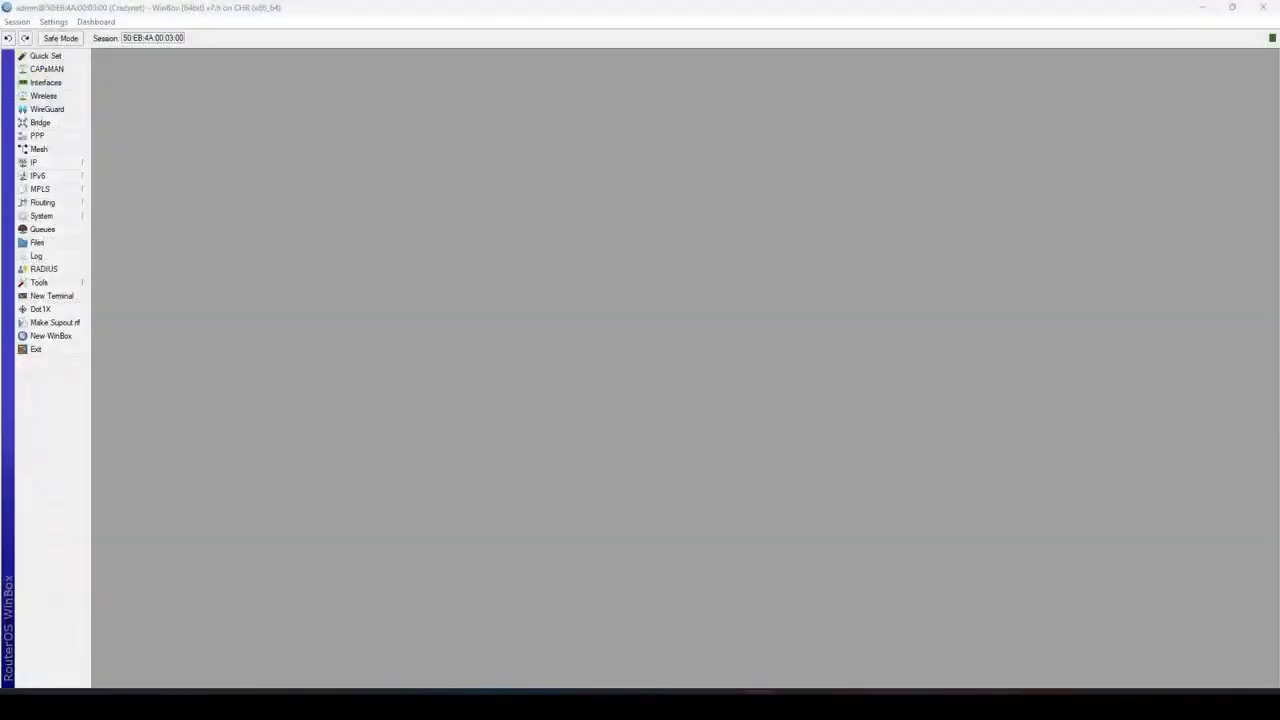
# Step: Switch to WinBox and arrange its window beside the downloaded configuration text
pyautogui.doubleClick(305, 7)
pyautogui.moveTo(305, 8); pyautogui.dragTo(1020, 12)
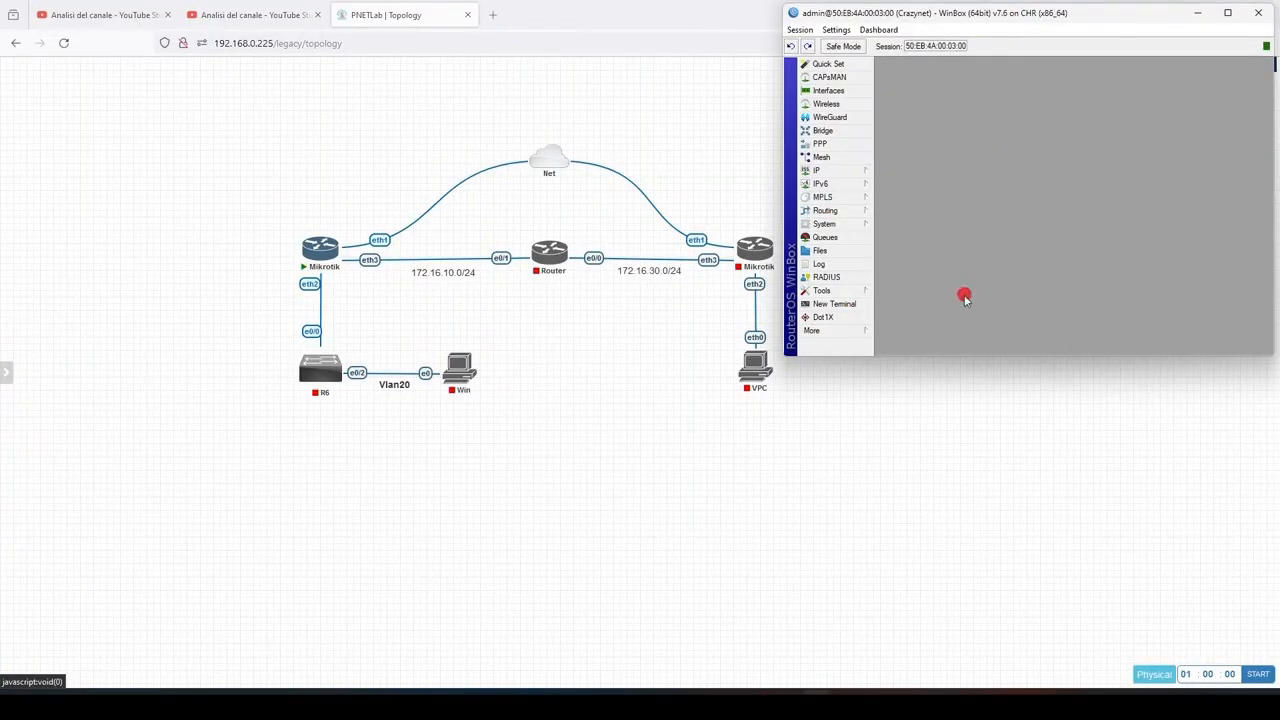
pyautogui.moveTo(0, 90); pyautogui.dragTo(361, 17)
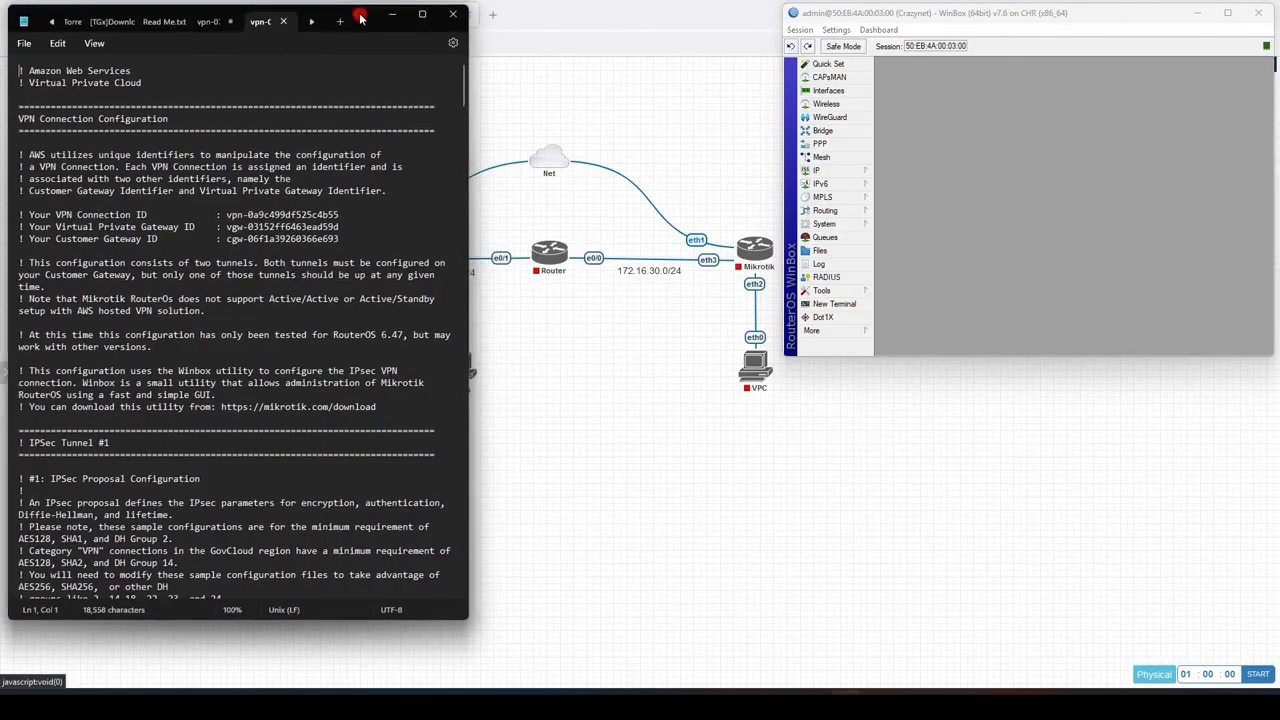
# Step: Add a new IPsec proposal named ipsec-vpn-0a9c499df525c4b55-0, copying the name from the configuration text
pyautogui.click(646, 360)
pyautogui.scroll(-9, 194, 274)
pyautogui.click(22, 108)
pyautogui.moveTo(22, 108); pyautogui.dragTo(150, 110)
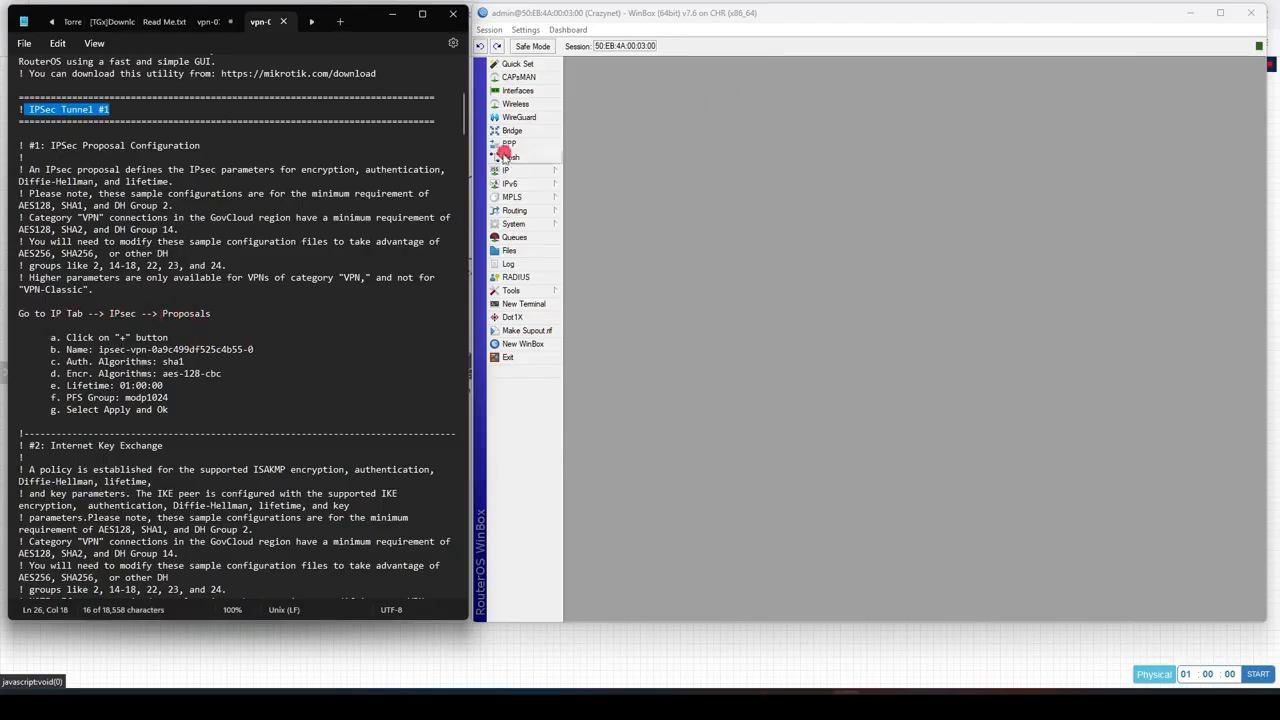
pyautogui.click(517, 172)
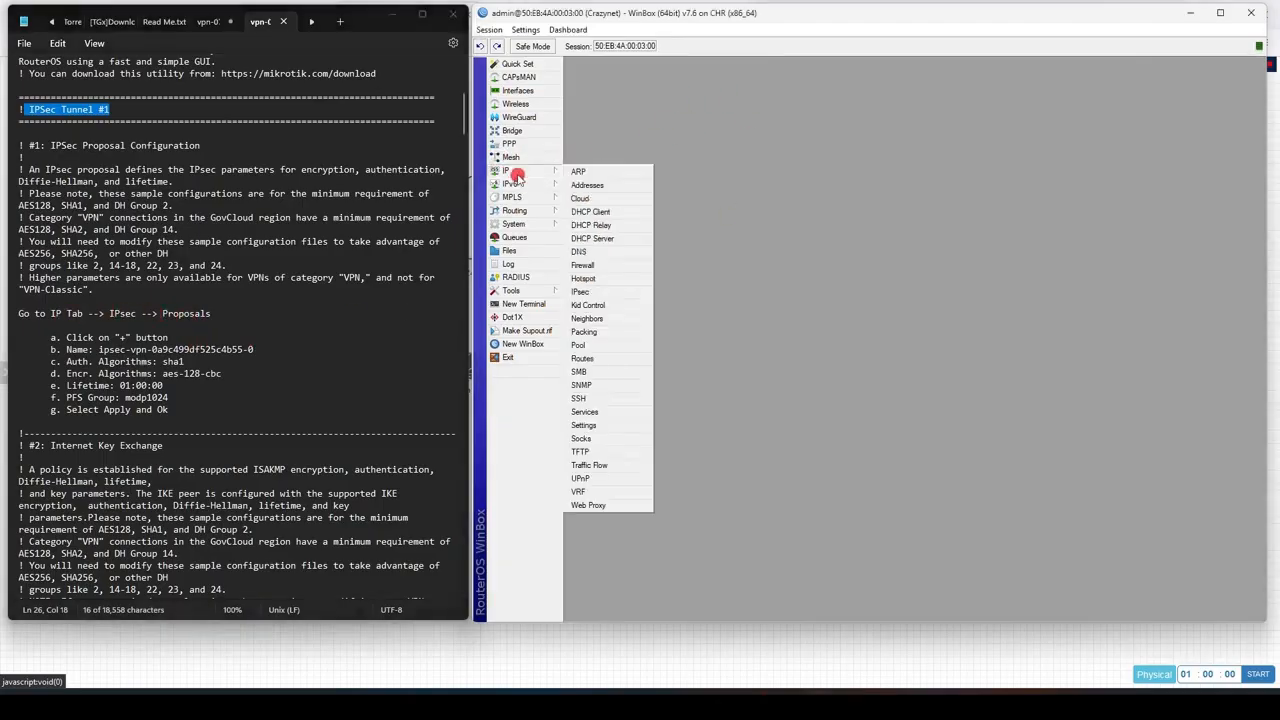
pyautogui.click(619, 292)
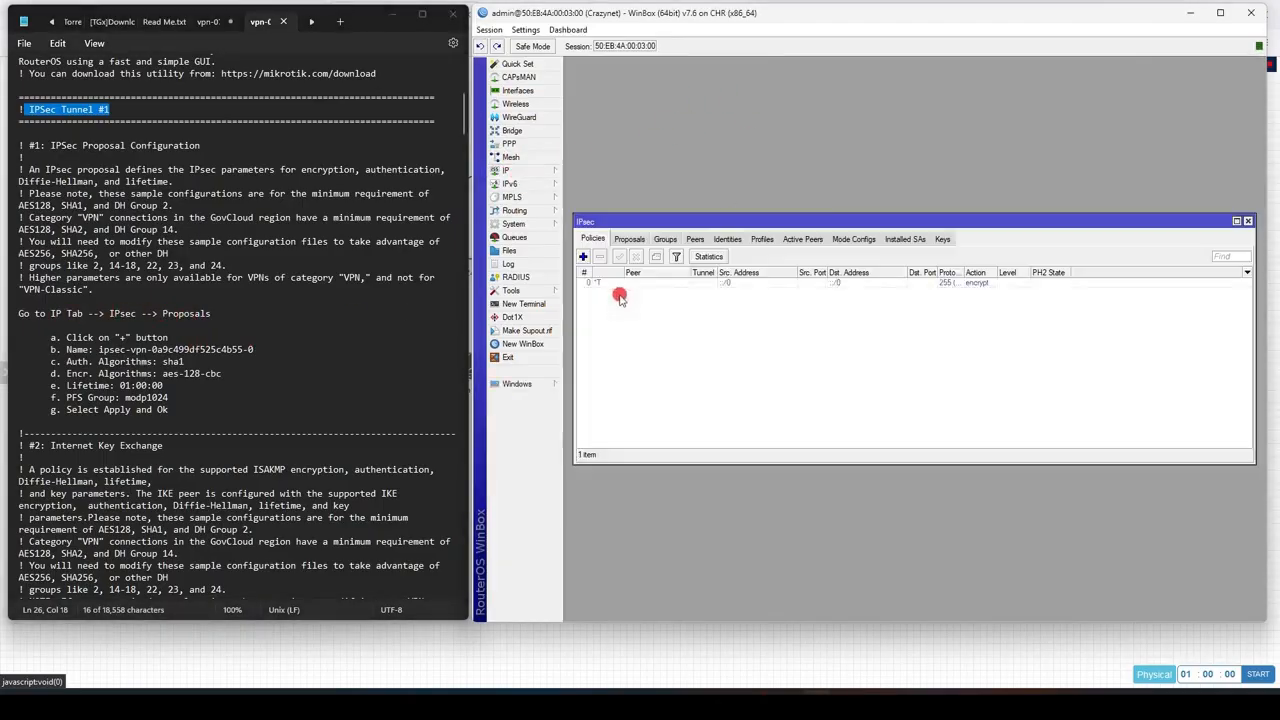
pyautogui.click(629, 239)
pyautogui.click(580, 257)
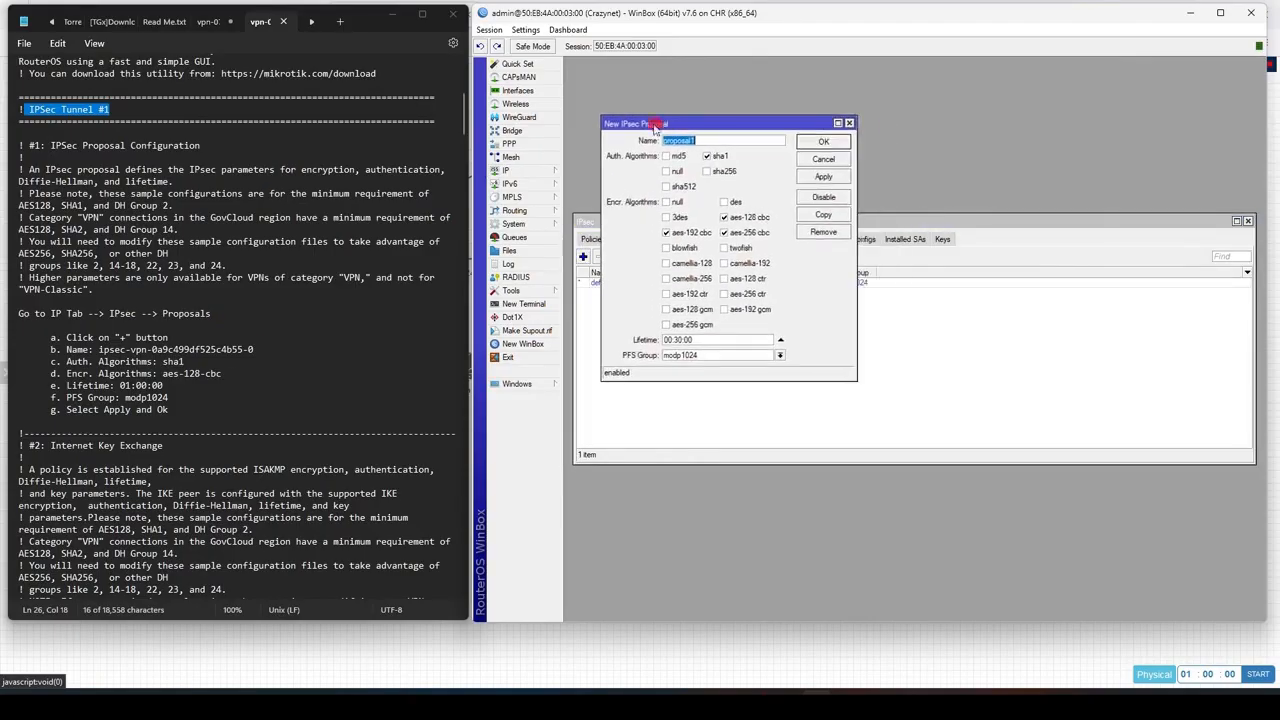
pyautogui.moveTo(99, 350); pyautogui.dragTo(247, 350)
pyautogui.hotkey('ctrl', 'c')
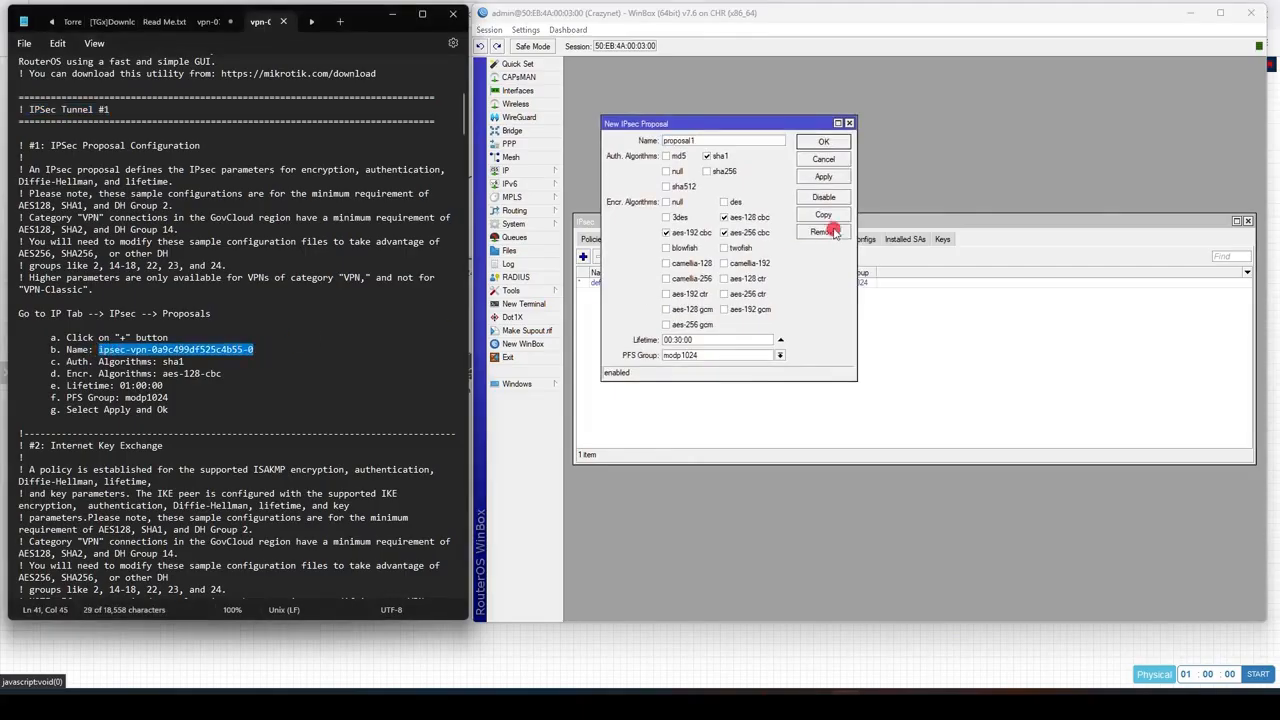
pyautogui.click(752, 141)
pyautogui.hotkey('ctrl', 'v')
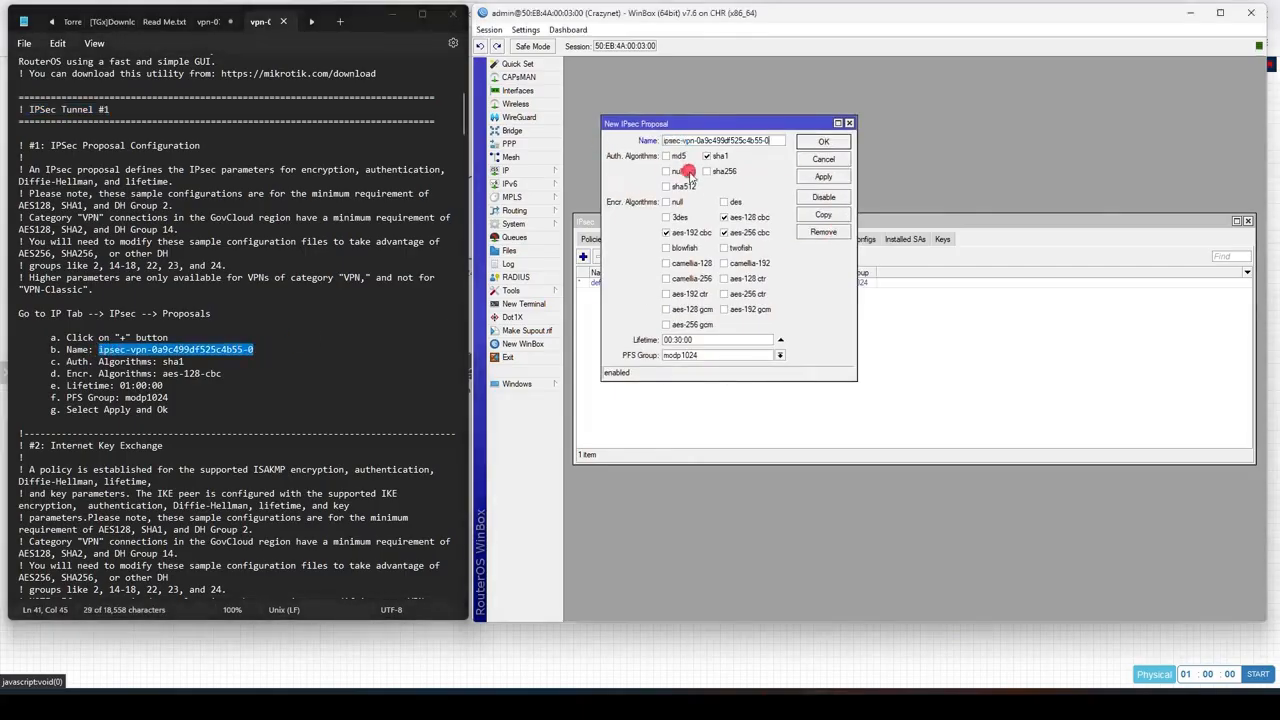
# Step: Limit the proposal's encryption to aes-128 cbc, set its lifetime to 01:00:00, and save it
pyautogui.click(690, 232)
pyautogui.click(724, 232)
pyautogui.moveTo(165, 387); pyautogui.dragTo(120, 388)
pyautogui.hotkey('ctrl', 'c')
pyautogui.click(756, 340)
pyautogui.hotkey('ctrl', 'v')
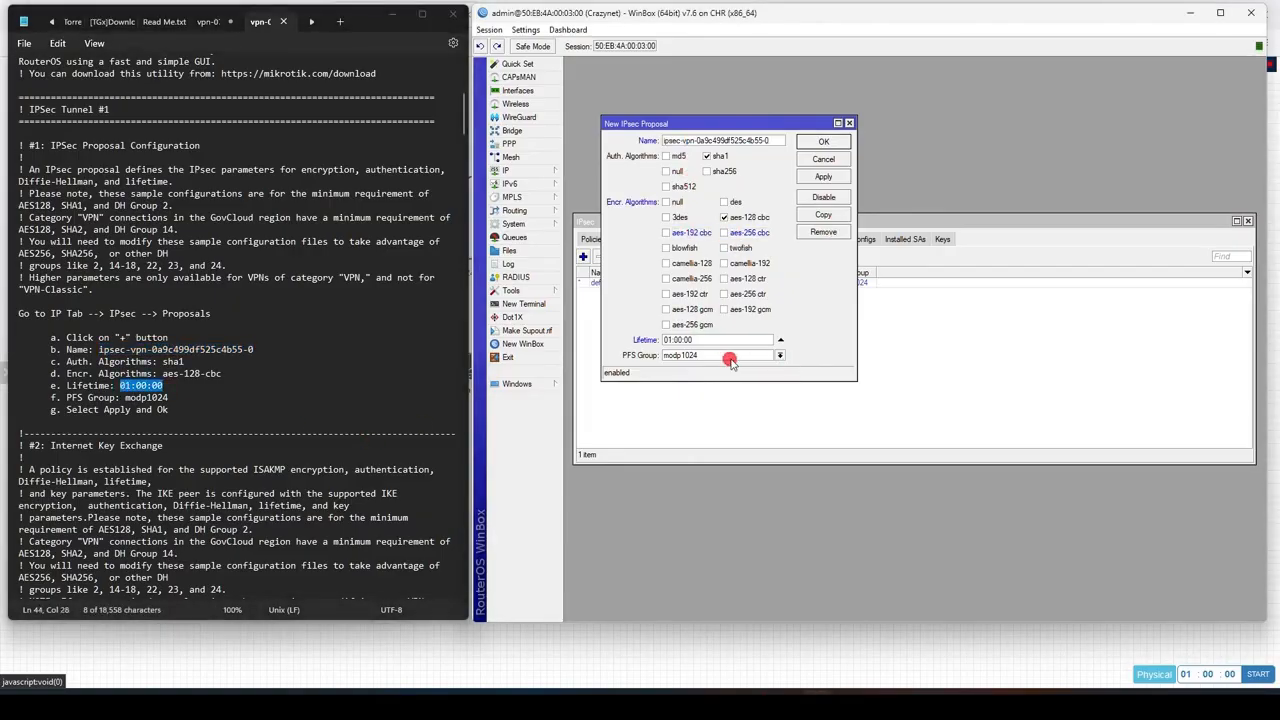
pyautogui.click(823, 176)
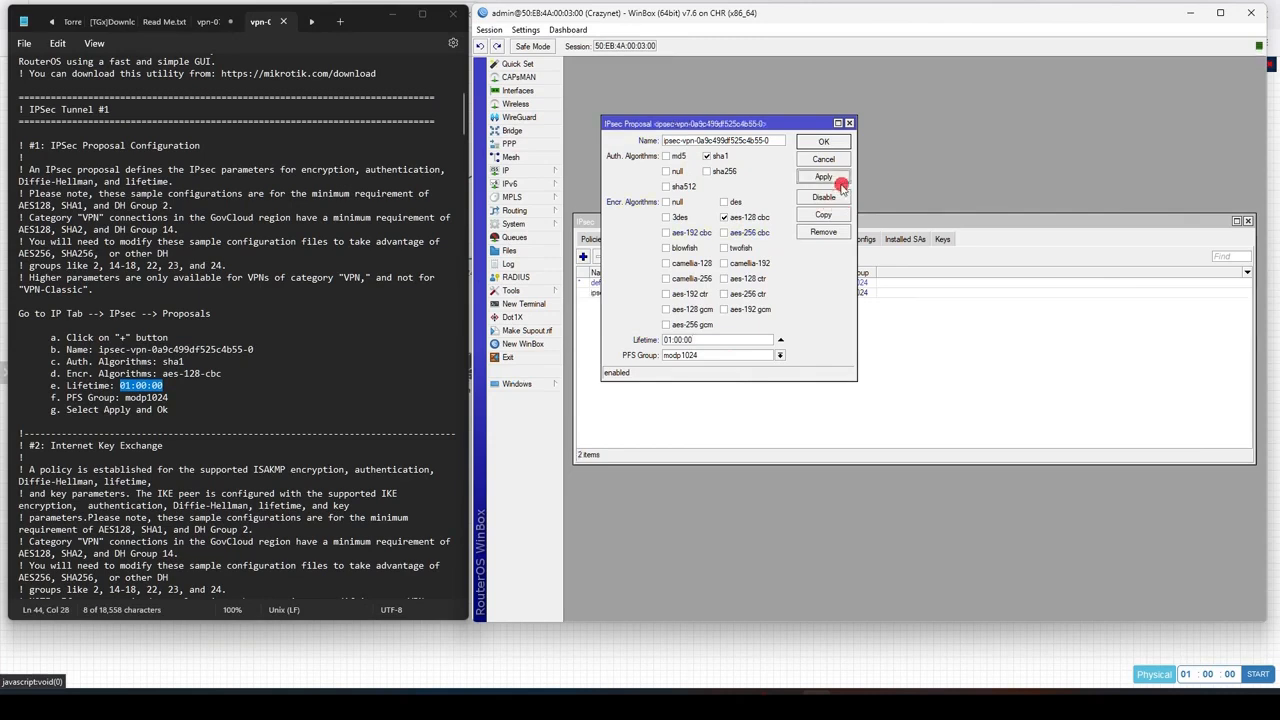
pyautogui.click(824, 141)
# Step: Create an IPsec profile with aes-128 encryption, modp1024 DH group, 08:00:00 lifetime and DPD interval 10
pyautogui.scroll(-15, 172, 188)
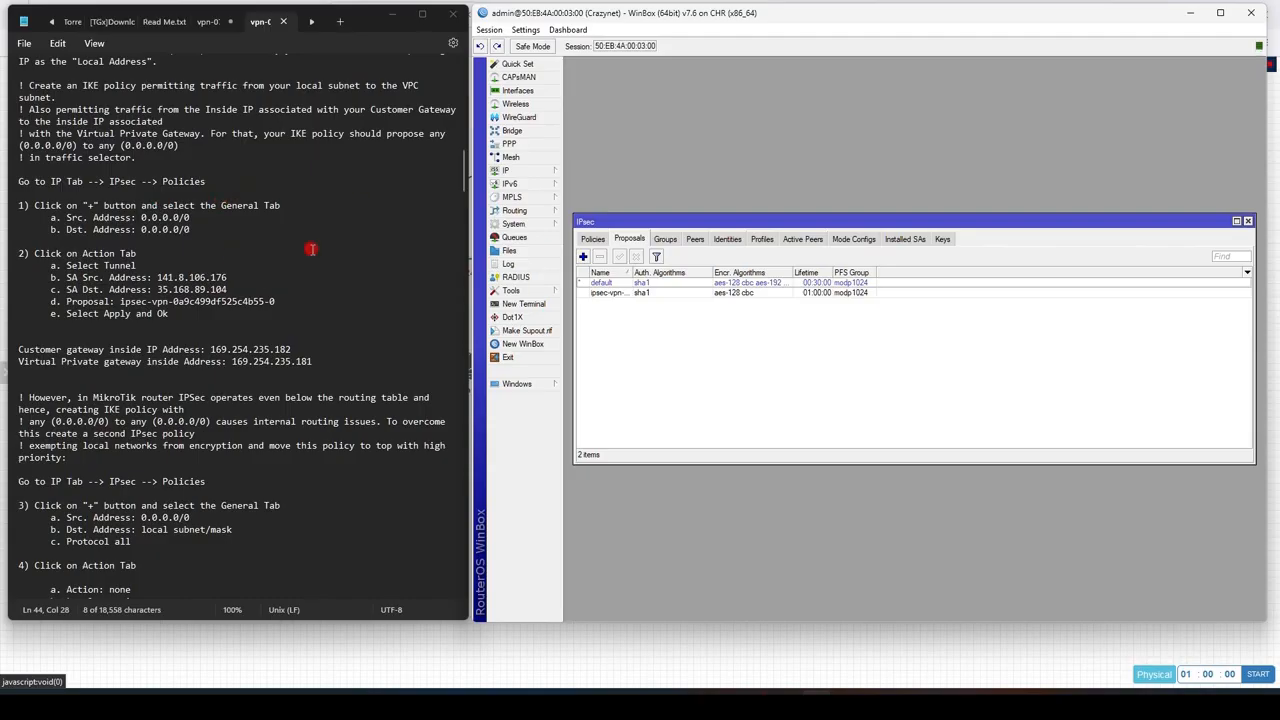
pyautogui.scroll(-15, 311, 252)
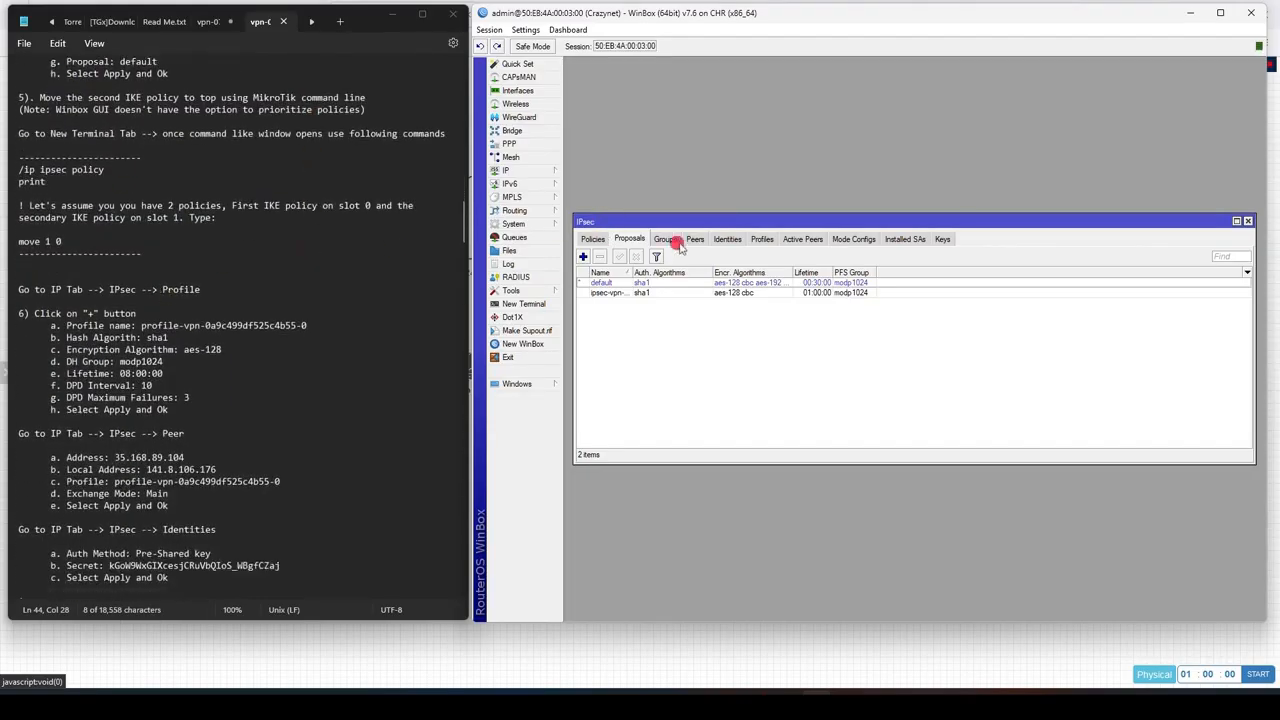
pyautogui.click(762, 239)
pyautogui.scroll(-2, 309, 266)
pyautogui.click(583, 257)
pyautogui.click(731, 173)
pyautogui.click(767, 157)
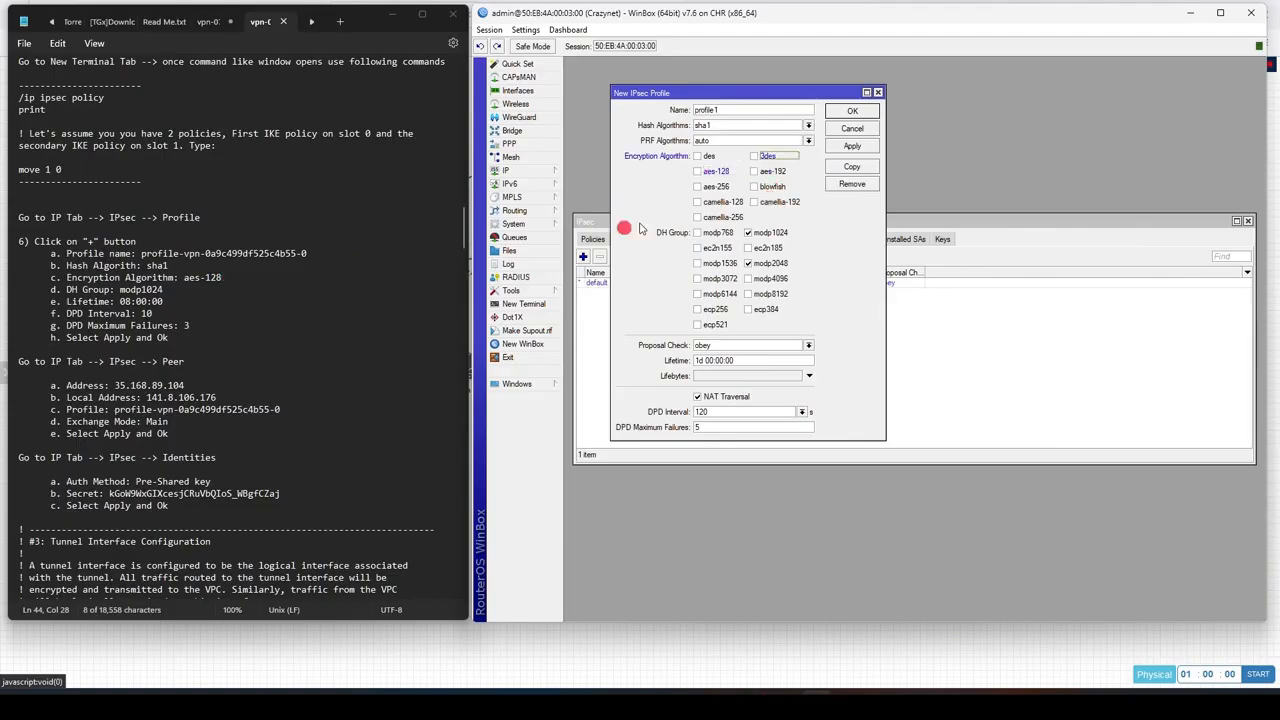
pyautogui.click(735, 174)
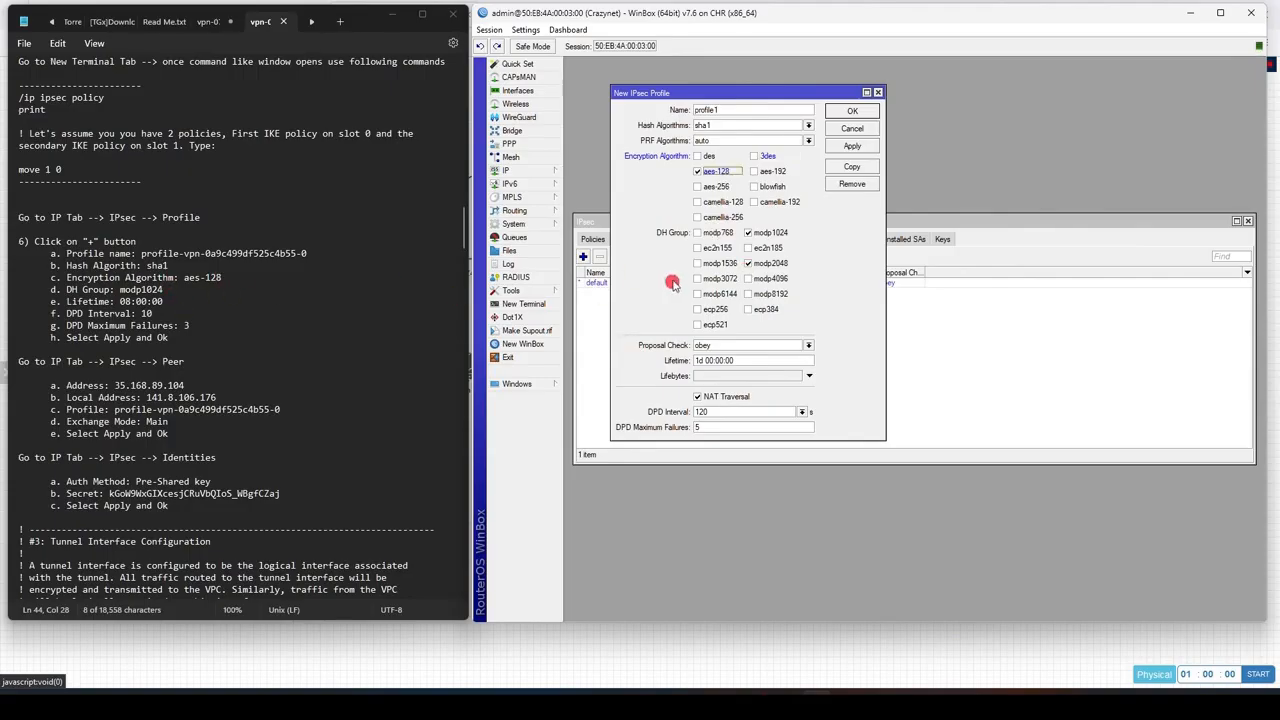
pyautogui.click(748, 264)
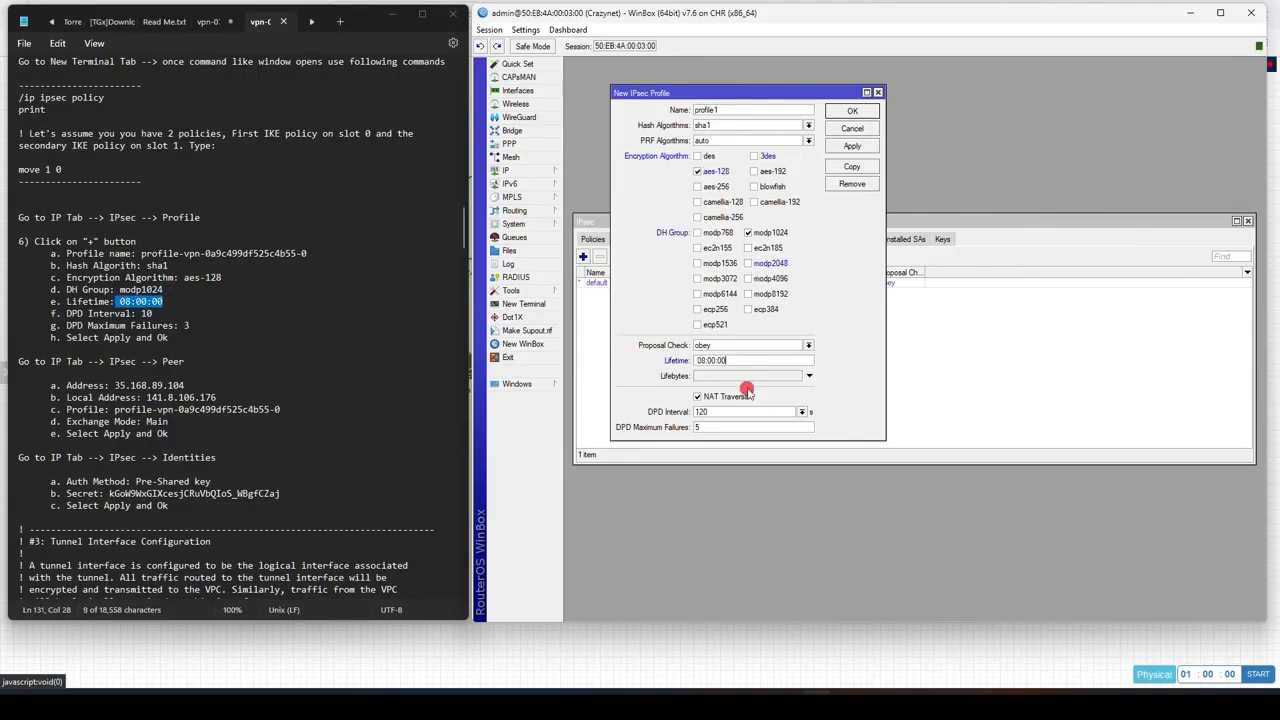
pyautogui.moveTo(712, 412); pyautogui.dragTo(643, 404)
pyautogui.write('10')
pyautogui.press('Tab')
pyautogui.click(852, 146)
pyautogui.click(852, 111)
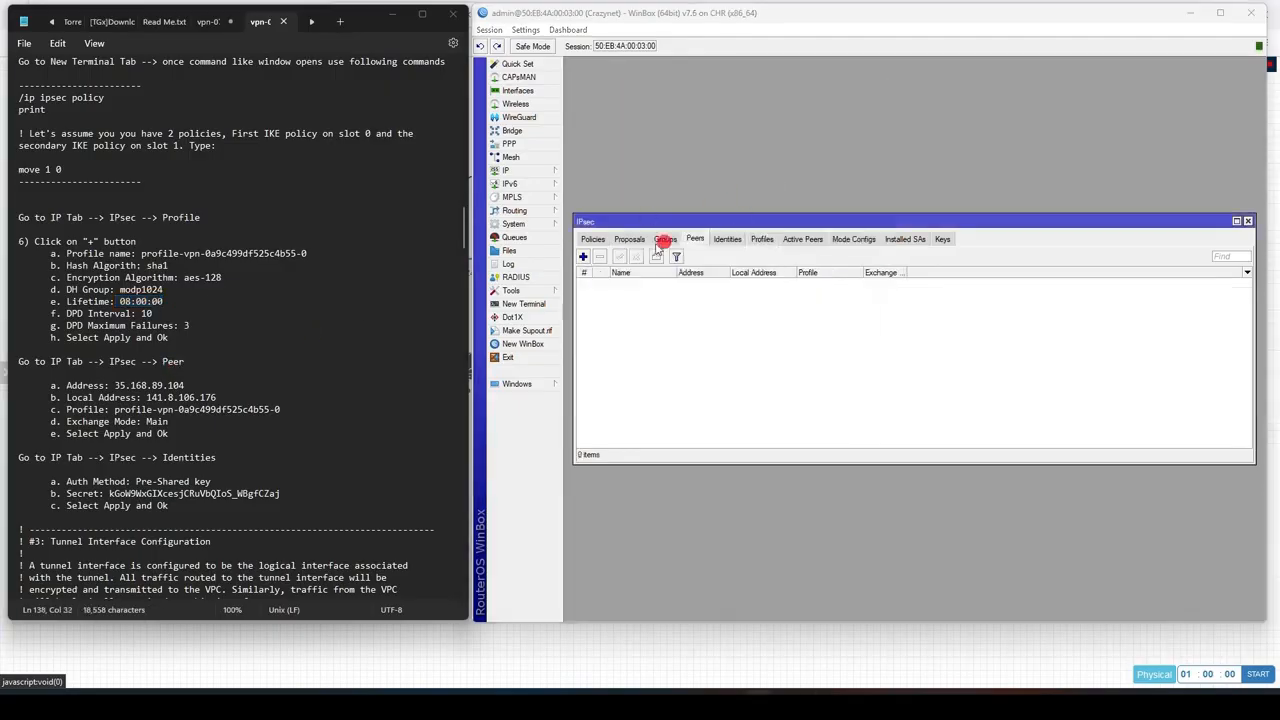
# Step: Delete the IPsec profile just created
pyautogui.moveTo(154, 210); pyautogui.dragTo(214, 214)
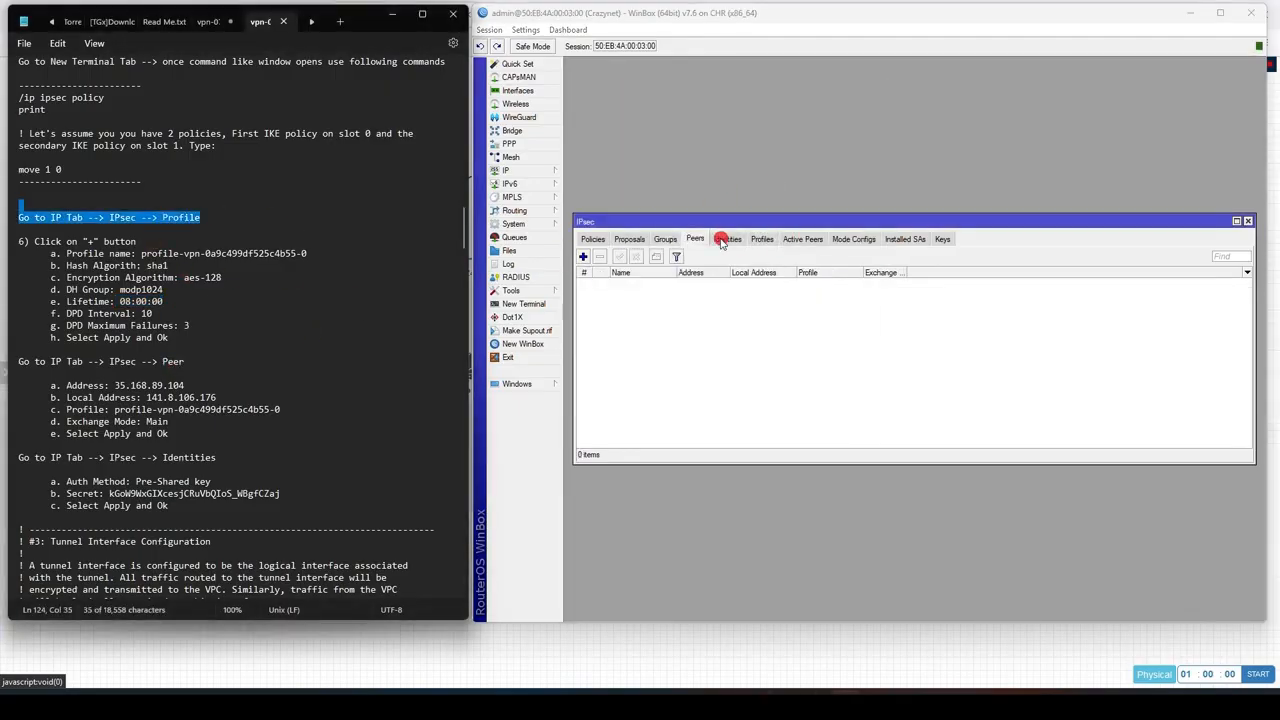
pyautogui.click(762, 239)
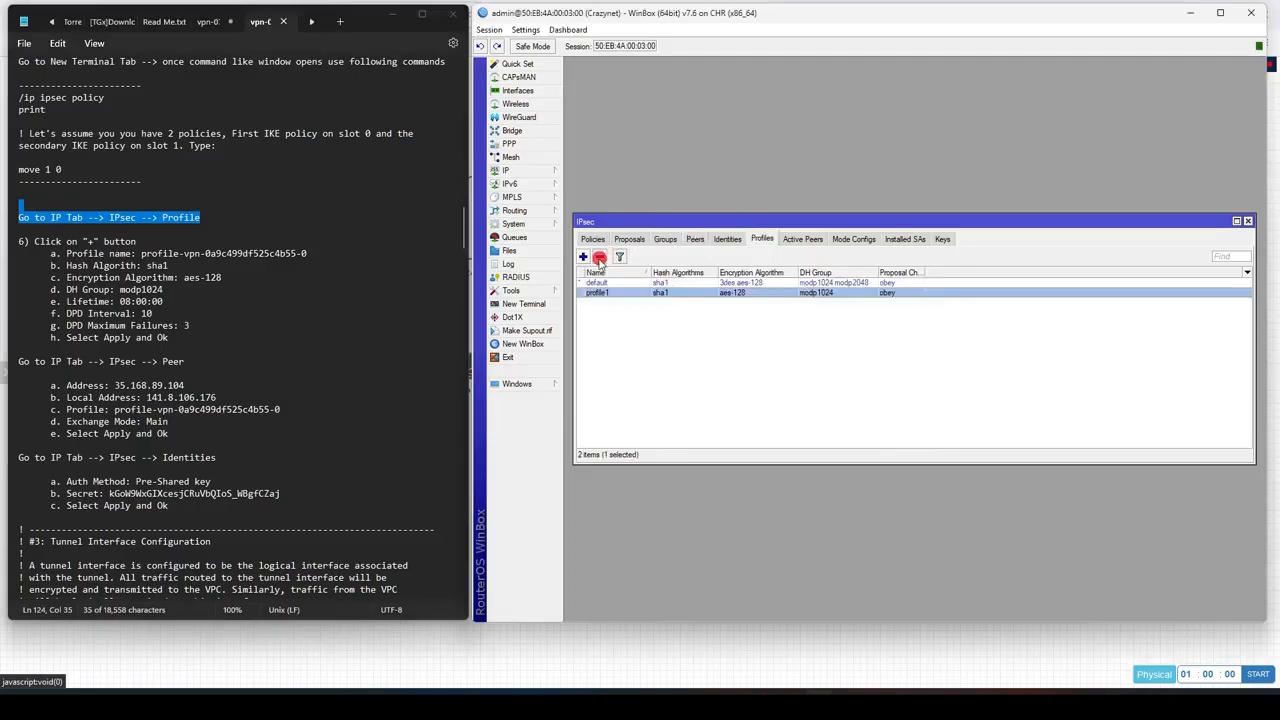
pyautogui.click(600, 257)
# Step: Add an IPsec profile named profile-vpn-0a9c499df525c4b55-0 using only aes-128 encryption and the modp1024 DH group
pyautogui.click(582, 257)
pyautogui.moveTo(141, 254); pyautogui.dragTo(322, 259)
pyautogui.doubleClick(735, 110)
pyautogui.hotkey('ctrl', 'v')
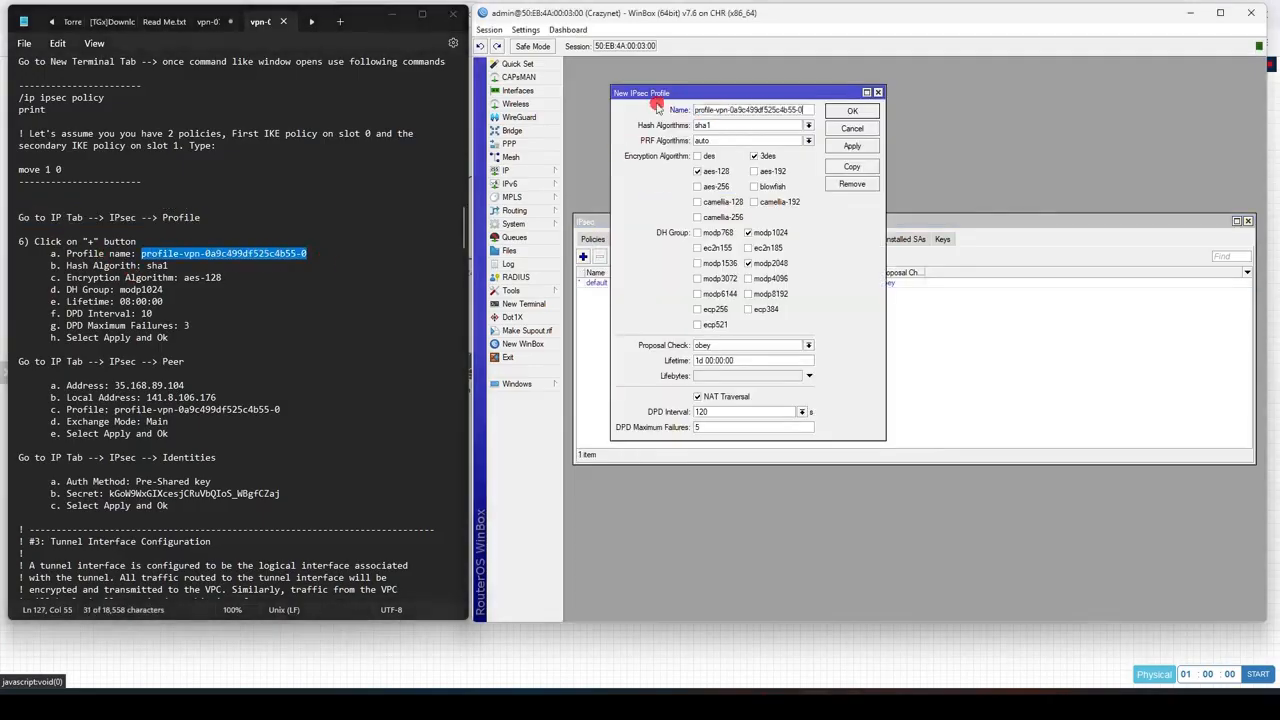
pyautogui.click(754, 156)
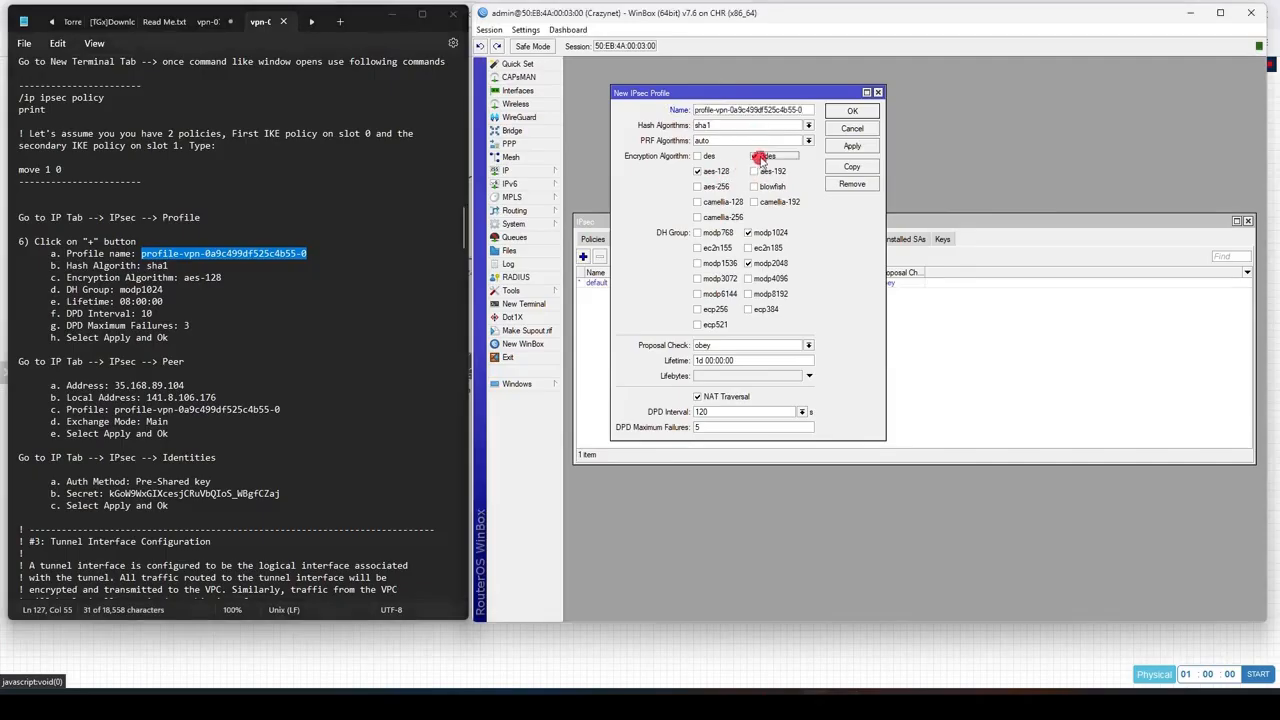
pyautogui.click(749, 264)
pyautogui.moveTo(163, 301); pyautogui.dragTo(120, 301)
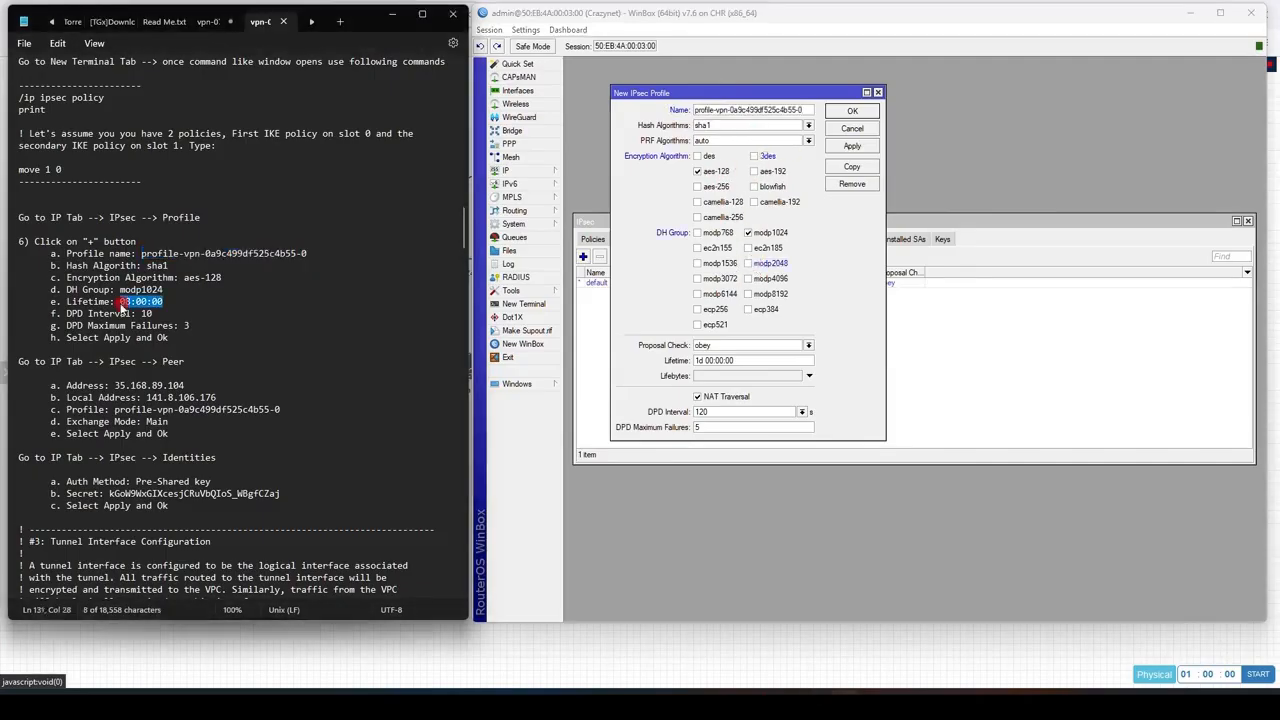
# Step: Set the profile's lifetime to 08:00:00 and save the profile
pyautogui.doubleClick(737, 360)
pyautogui.hotkey('ctrl', 'v')
pyautogui.press('Tab')
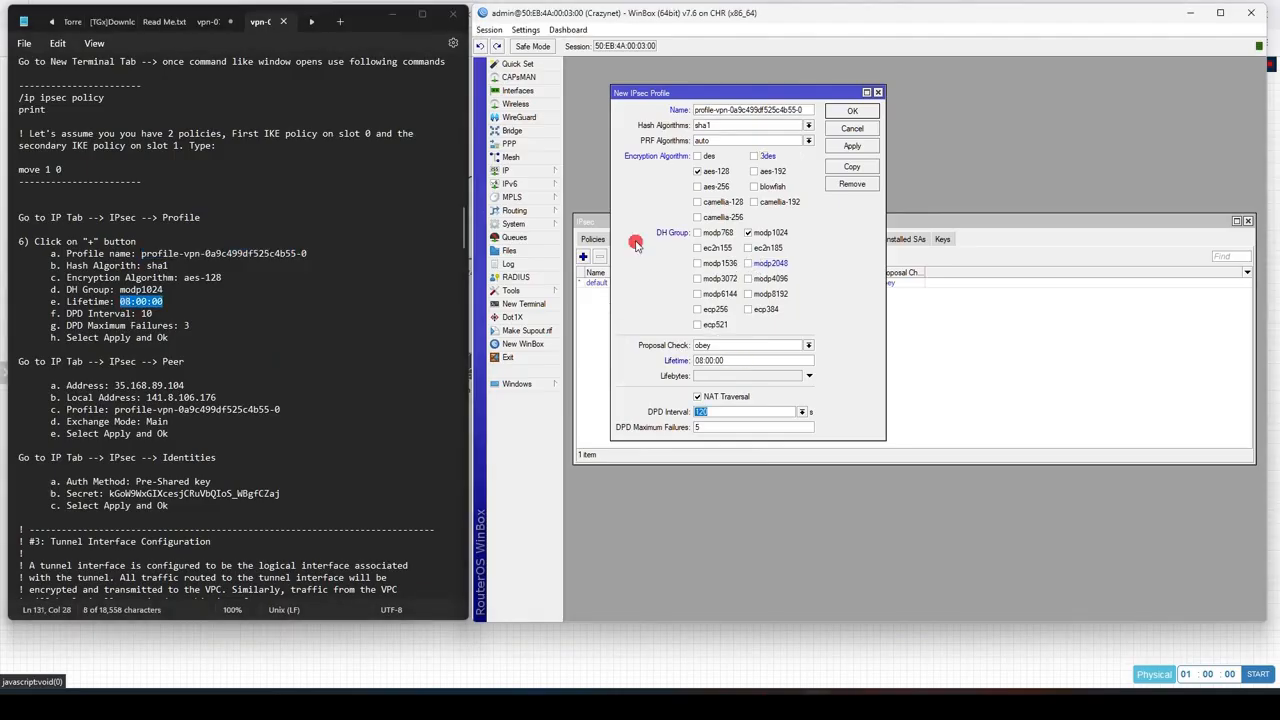
pyautogui.click(641, 428)
pyautogui.click(852, 111)
pyautogui.scroll(-4, 138, 325)
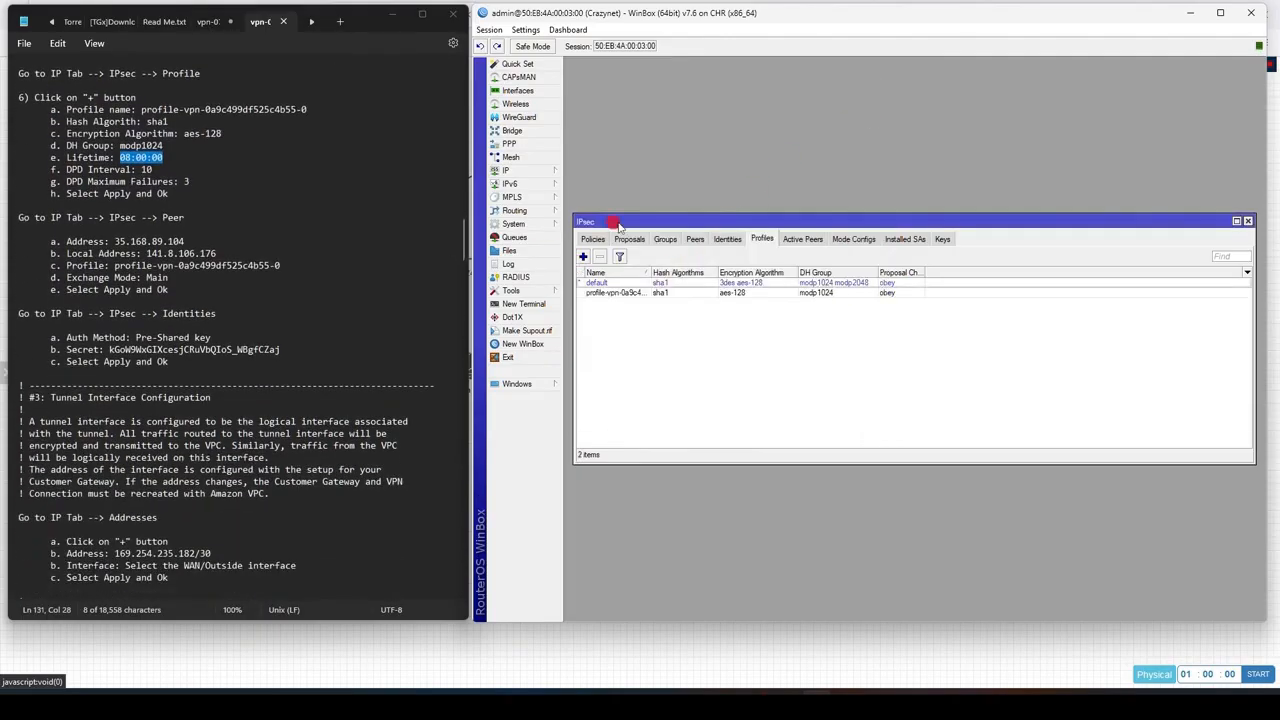
# Step: Add a new IPsec peer named profile-vpn-0a9c499df525c4b55-0
pyautogui.click(695, 239)
pyautogui.click(583, 256)
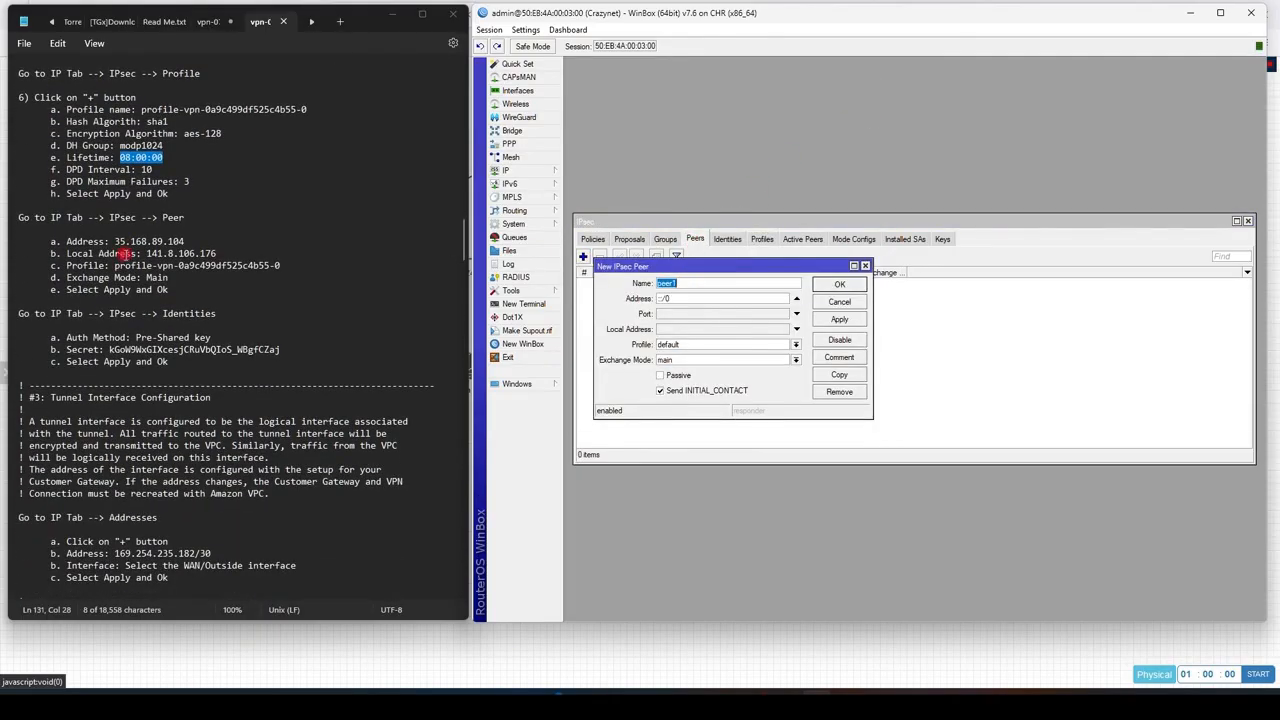
pyautogui.moveTo(115, 265); pyautogui.dragTo(281, 266)
pyautogui.doubleClick(710, 284)
pyautogui.hotkey('ctrl', 'v')
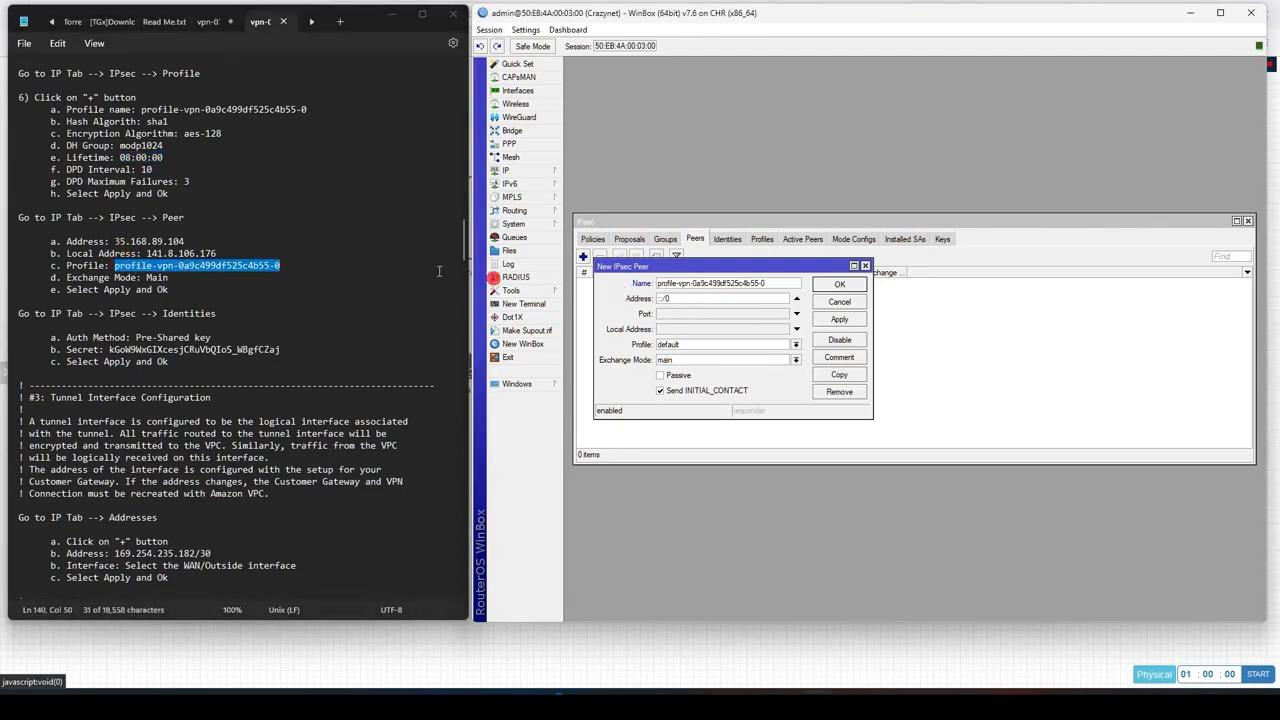
# Step: Set the peer's remote address to 35.168.89.104, copied from the configuration text
pyautogui.moveTo(115, 240); pyautogui.dragTo(166, 240)
pyautogui.click(142, 240)
pyautogui.moveTo(115, 241); pyautogui.dragTo(184, 241)
pyautogui.hotkey('ctrl', 'c')
pyautogui.doubleClick(700, 299)
pyautogui.hotkey('ctrl', 'v')
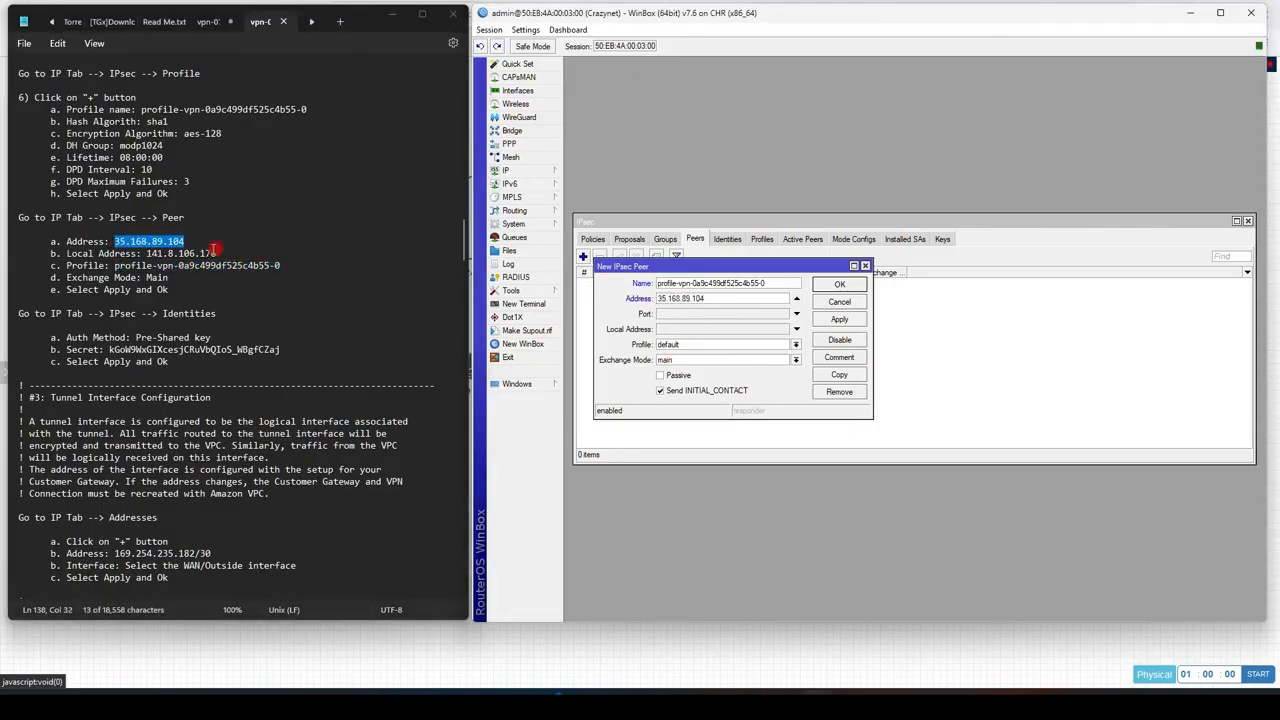
# Step: Set the peer's local address to 192.168.0.24 and its profile to profile-vpn-0a9c499df525c4b55-0
pyautogui.click(707, 328)
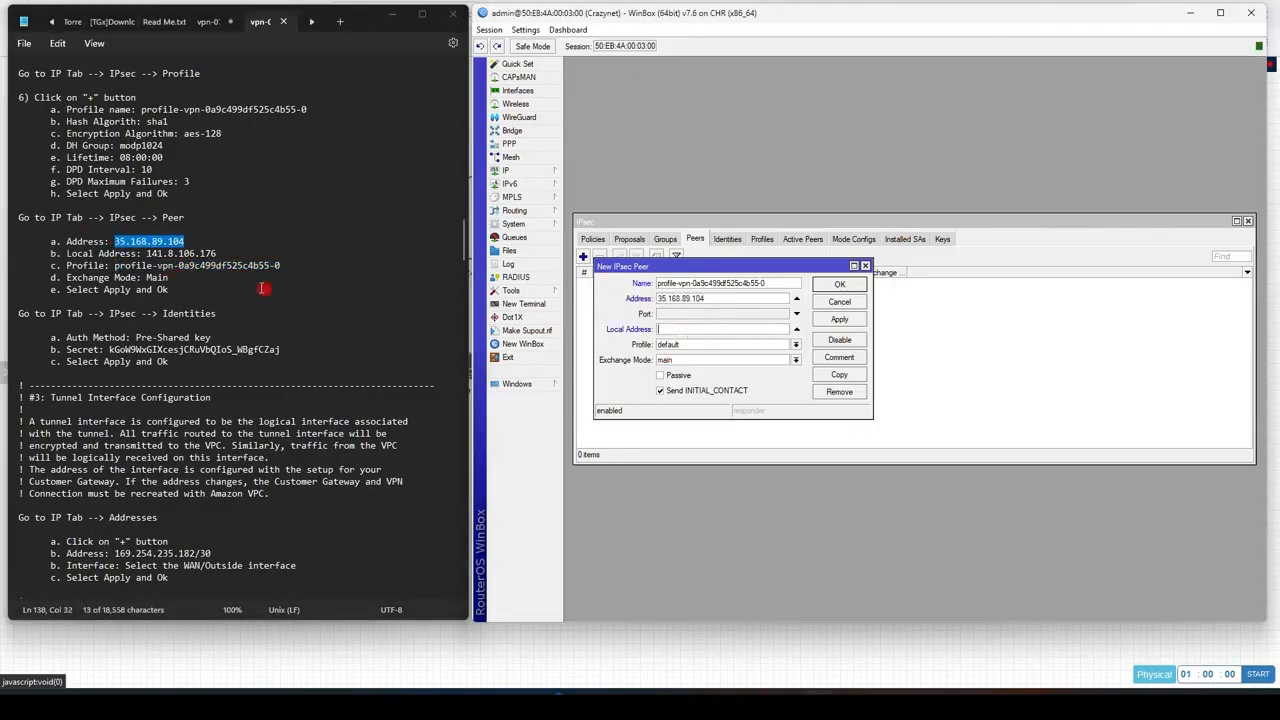
pyautogui.moveTo(146, 254); pyautogui.dragTo(219, 256)
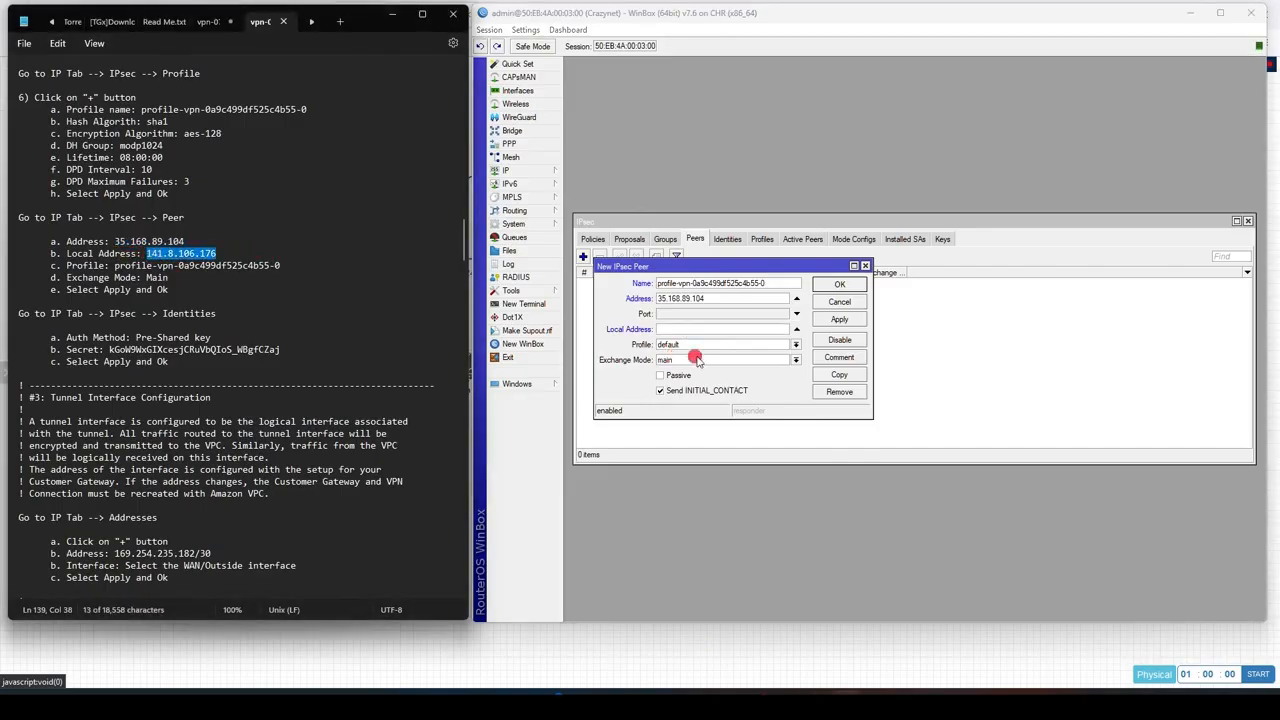
pyautogui.click(730, 330)
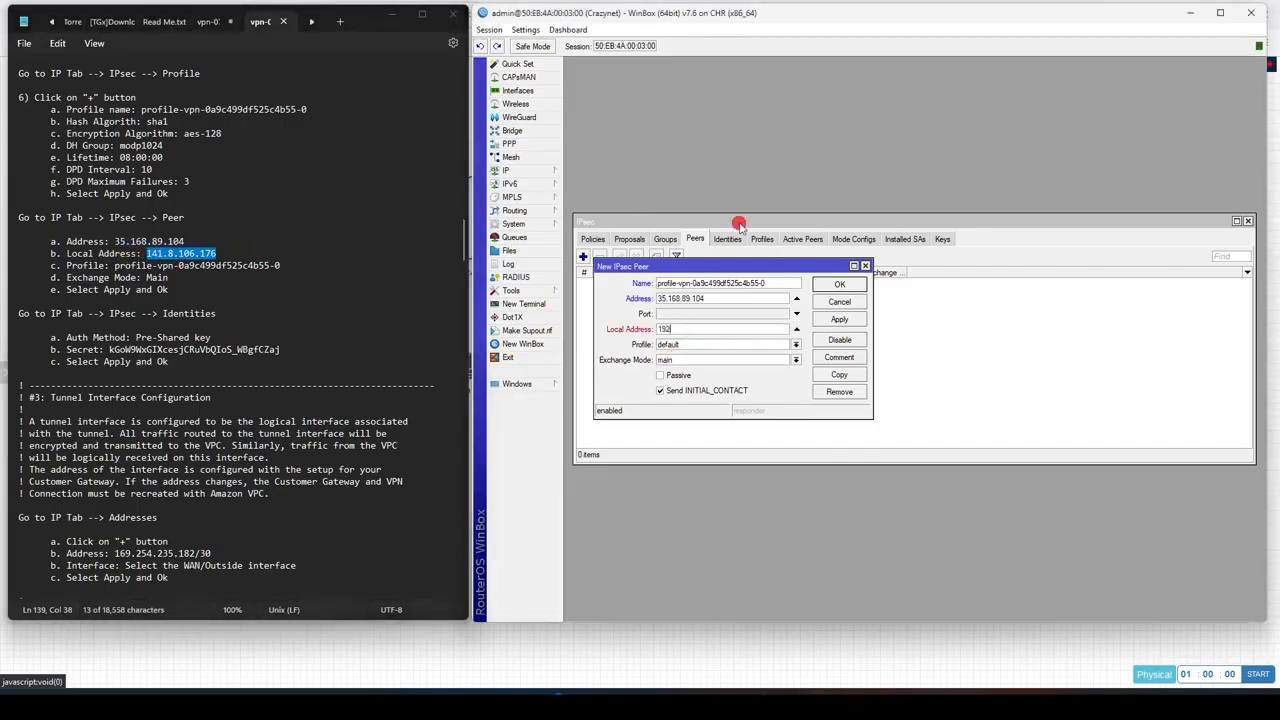
pyautogui.click(795, 344)
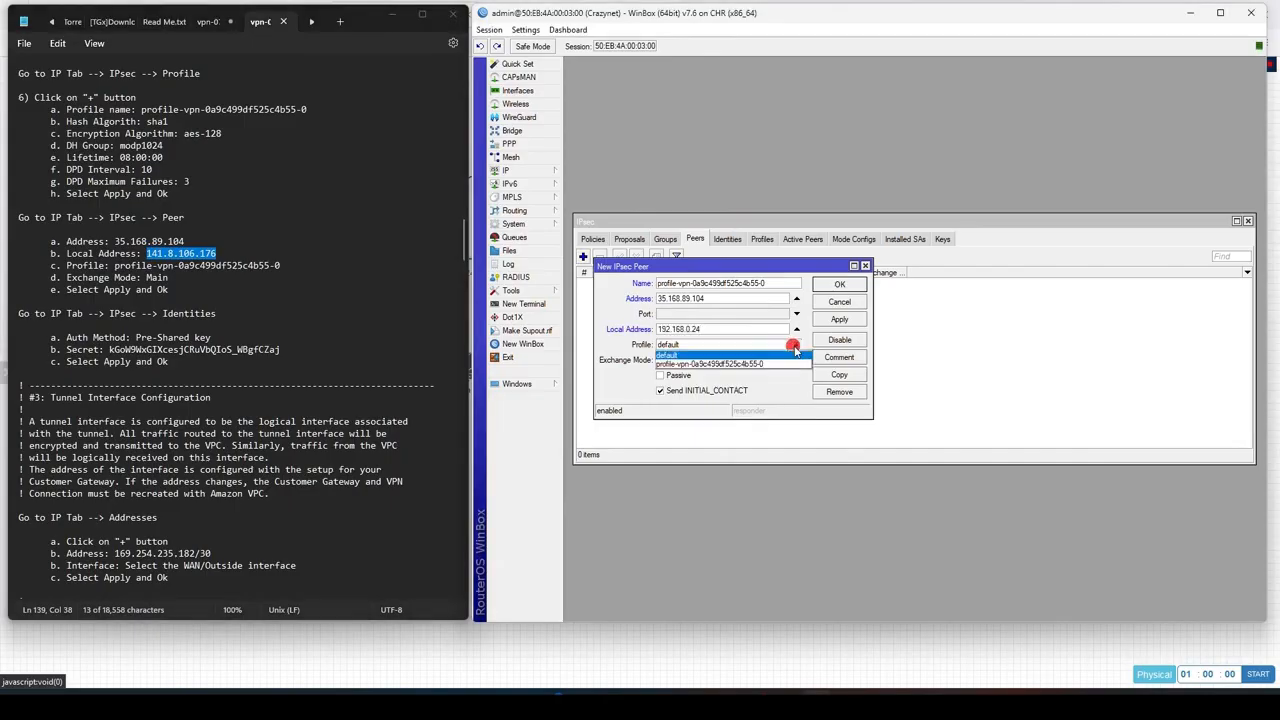
pyautogui.click(749, 364)
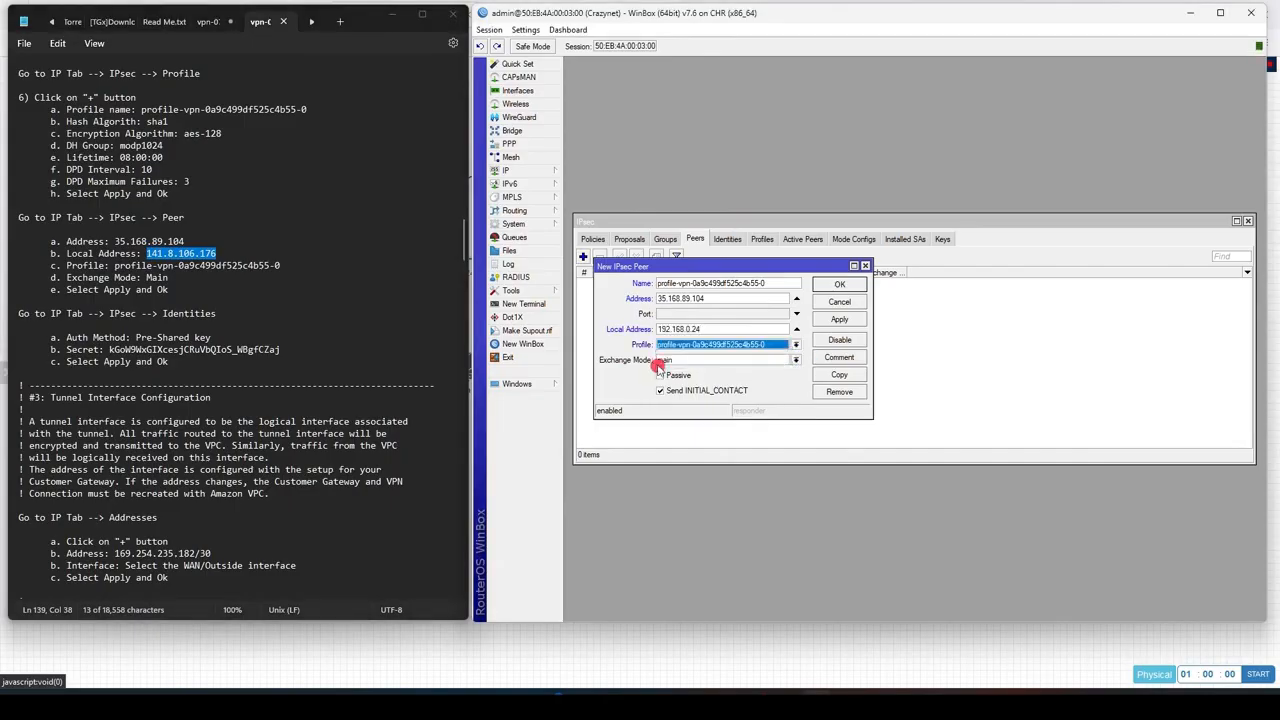
# Step: Save the peer and add an IPsec identity for it, pasting the pre-shared key secret from the configuration text
pyautogui.click(839, 319)
pyautogui.click(843, 286)
pyautogui.click(727, 241)
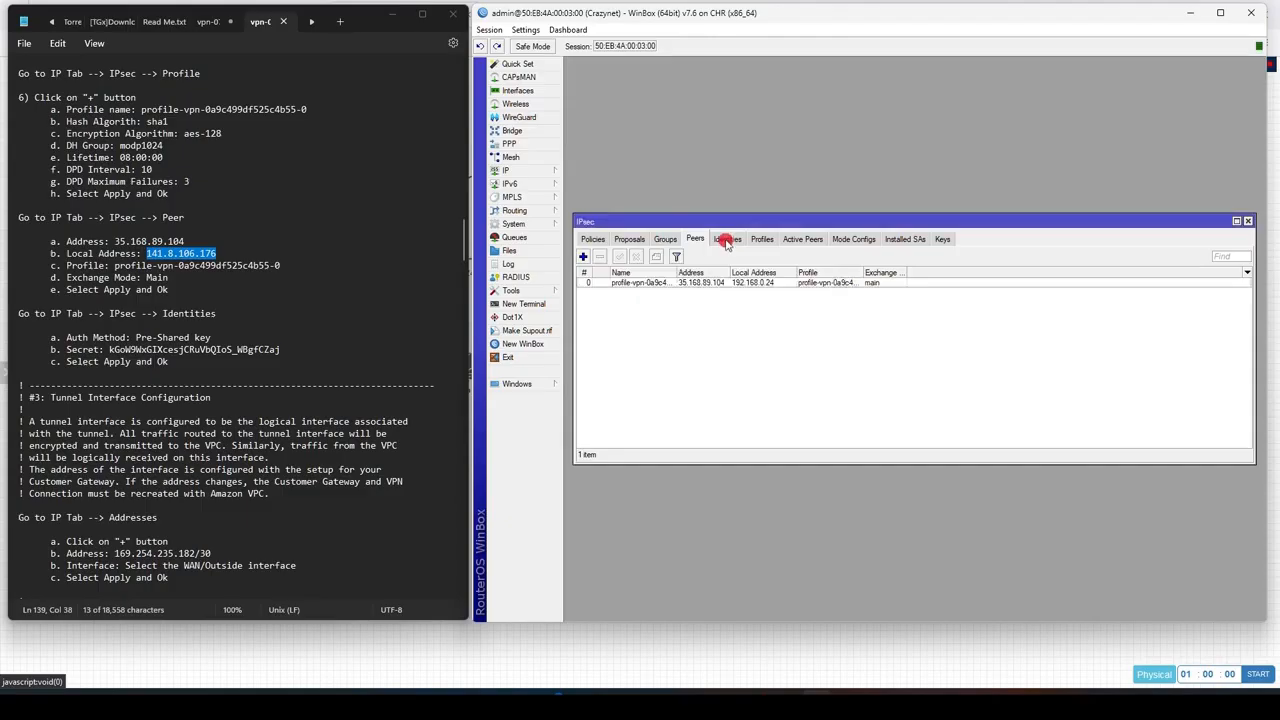
pyautogui.click(583, 257)
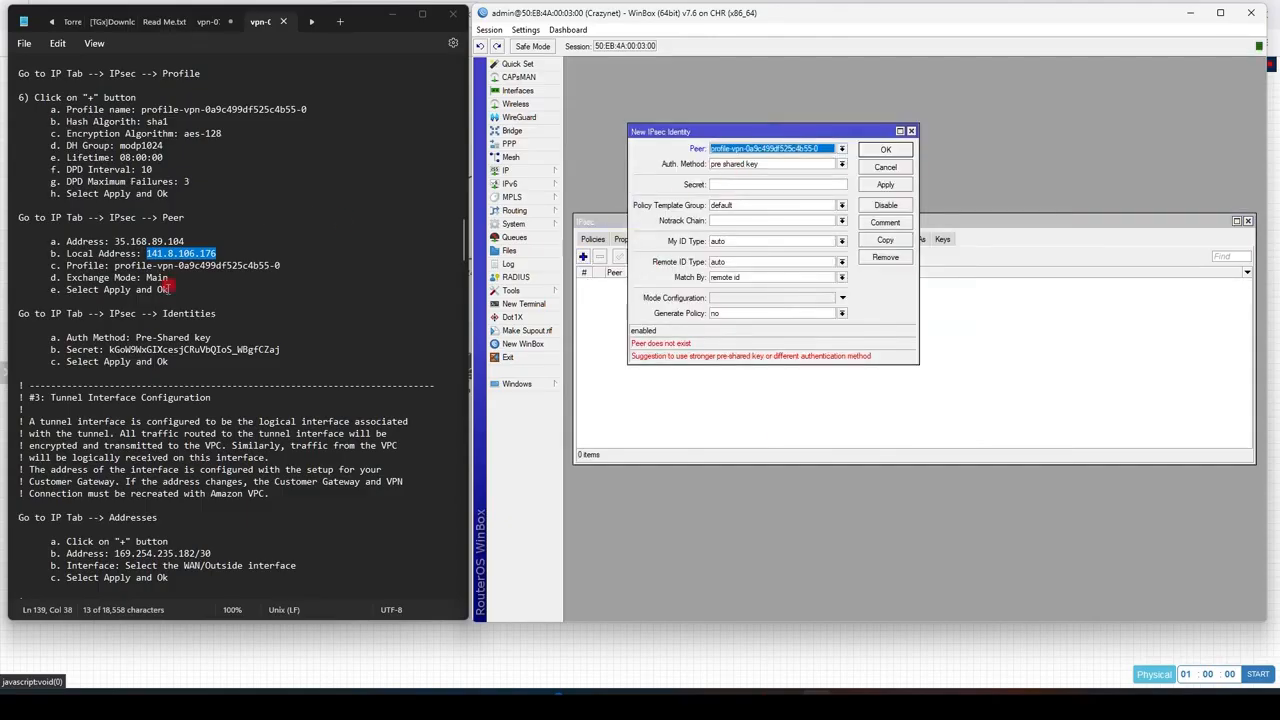
pyautogui.moveTo(108, 350); pyautogui.dragTo(282, 350)
pyautogui.hotkey('ctrl', 'c')
pyautogui.click(778, 184)
pyautogui.hotkey('ctrl', 'v')
pyautogui.click(886, 185)
pyautogui.click(885, 149)
# Step: Check the active peers and review the policy section of the configuration text
pyautogui.click(803, 239)
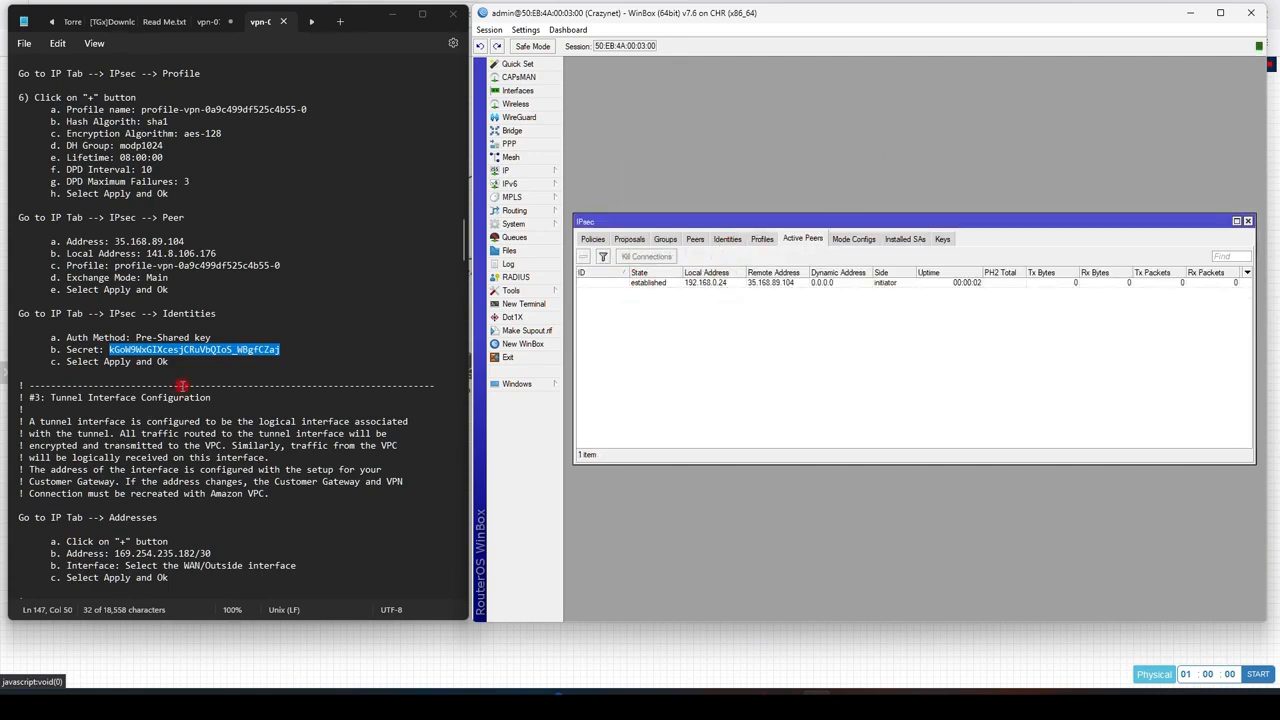
pyautogui.scroll(10, 322, 345)
pyautogui.scroll(14, 322, 341)
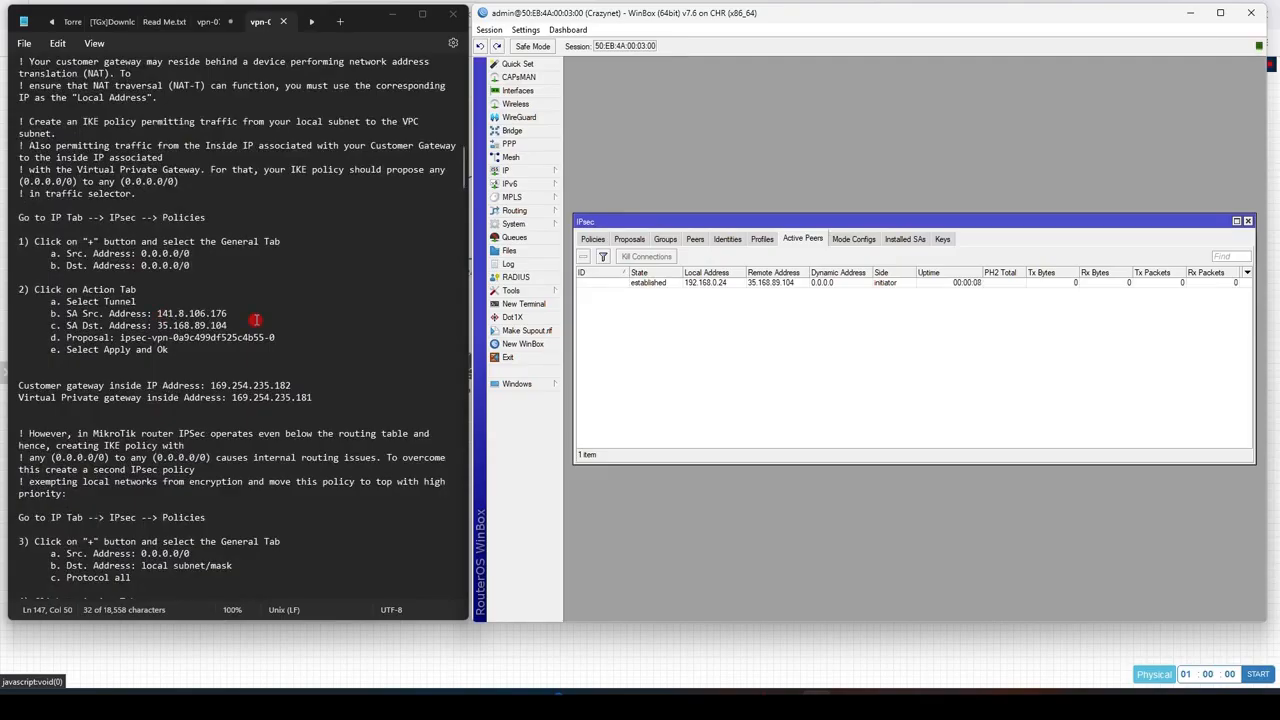
pyautogui.scroll(-1, 256, 320)
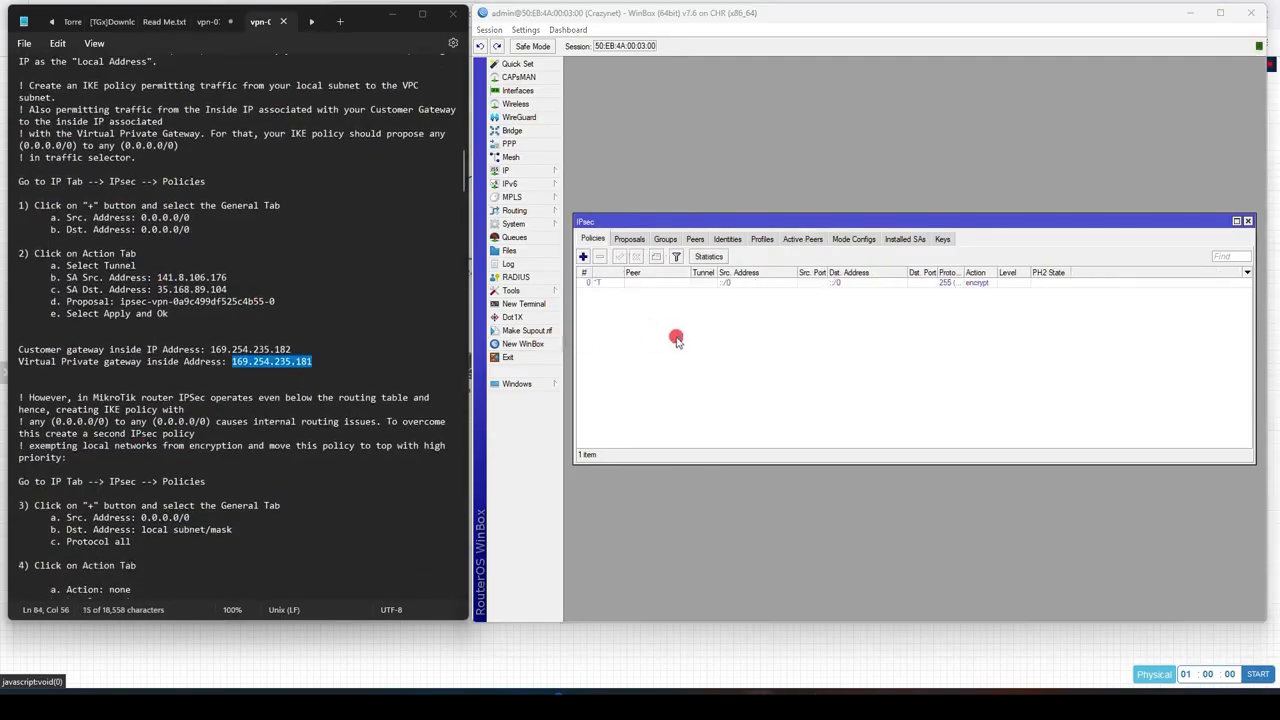
# Step: Add a tunnel IPsec policy for the peer from 169.254.235.182 to 169.254.235.181 using proposal ipsec-vpn-0a9c499df525c4b55-0
pyautogui.click(585, 258)
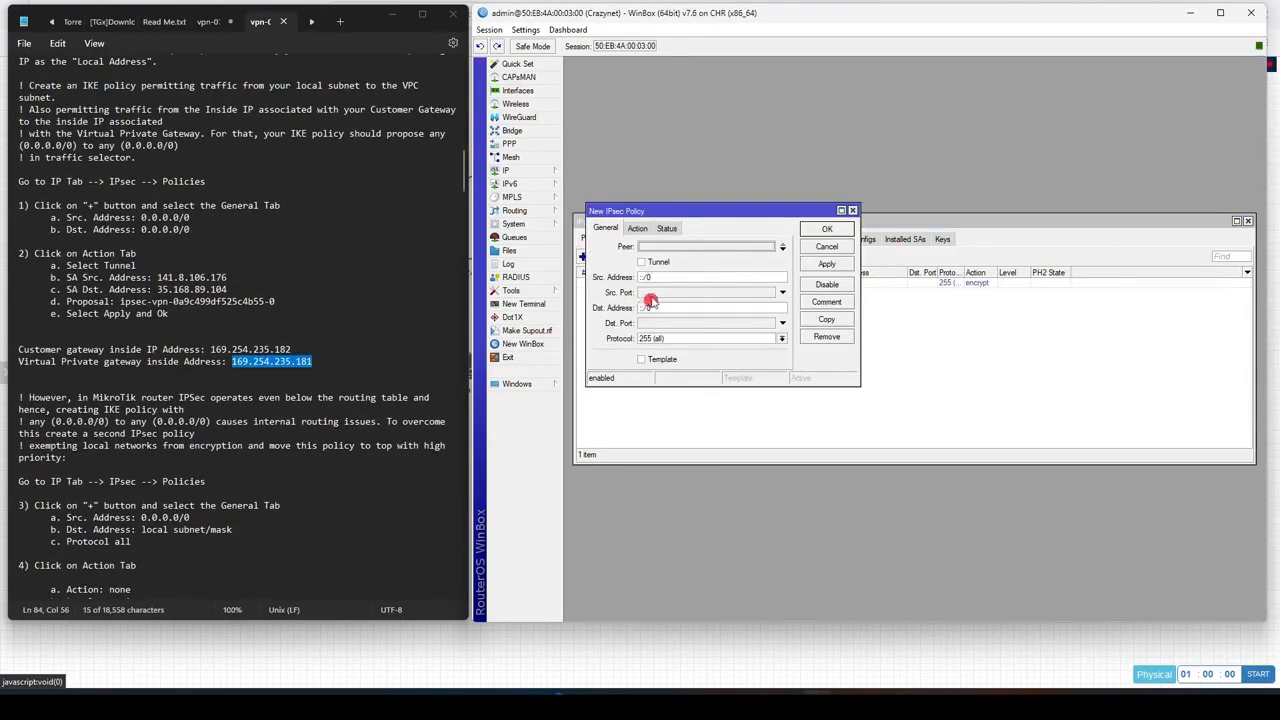
pyautogui.click(650, 248)
pyautogui.click(641, 262)
pyautogui.click(641, 262)
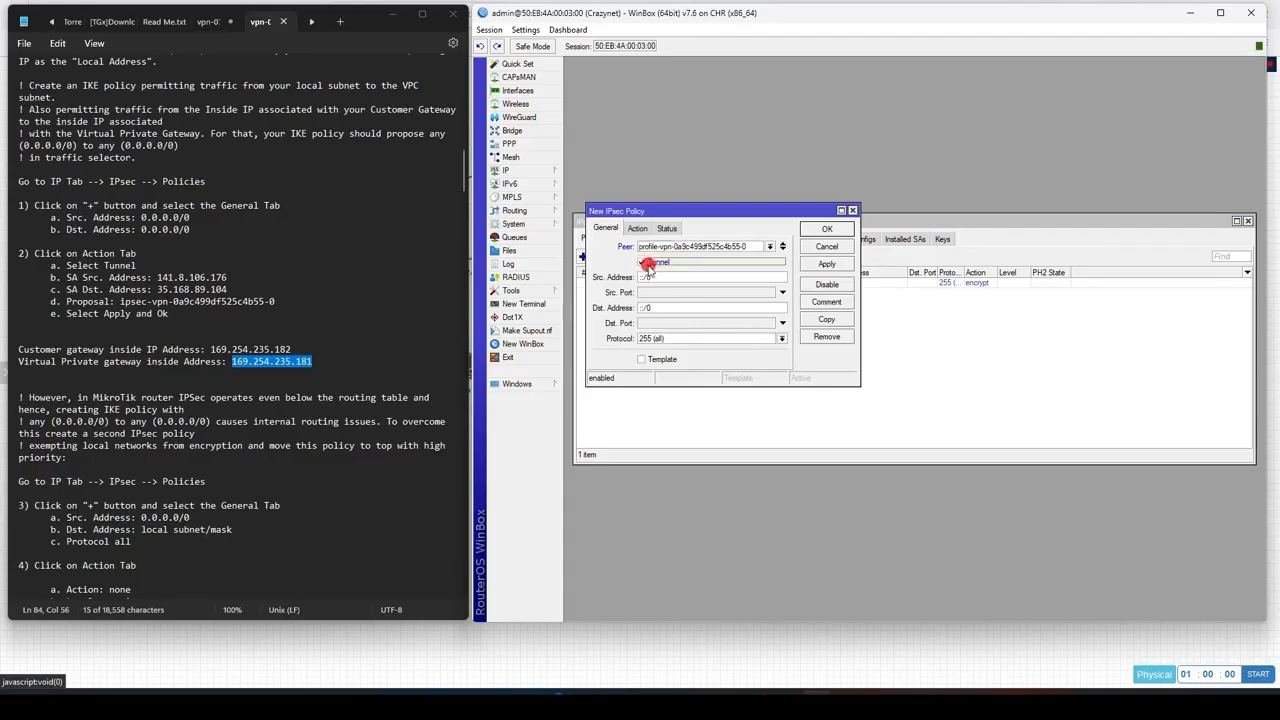
pyautogui.moveTo(211, 349); pyautogui.dragTo(291, 351)
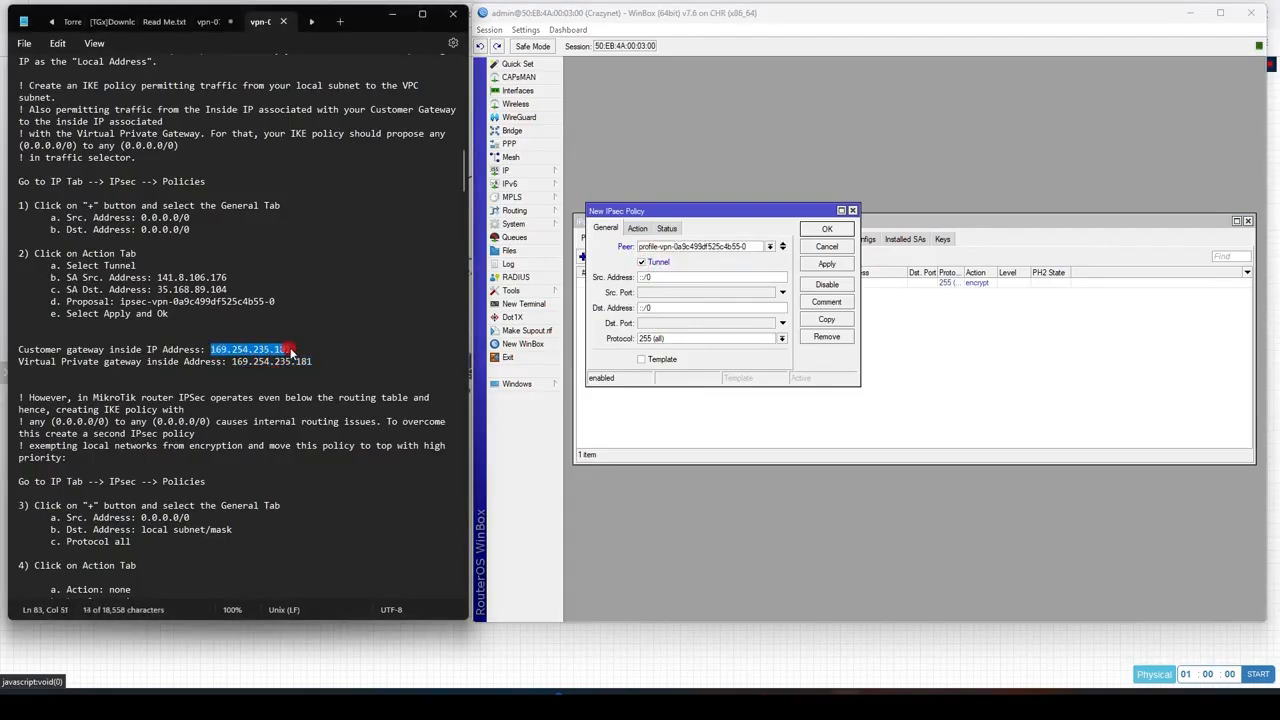
pyautogui.click(669, 277)
pyautogui.hotkey('ctrl', 'v')
pyautogui.moveTo(233, 361); pyautogui.dragTo(312, 361)
pyautogui.click(680, 307)
pyautogui.hotkey('ctrl', 'v')
pyautogui.click(637, 228)
pyautogui.click(682, 292)
pyautogui.click(693, 313)
pyautogui.click(827, 264)
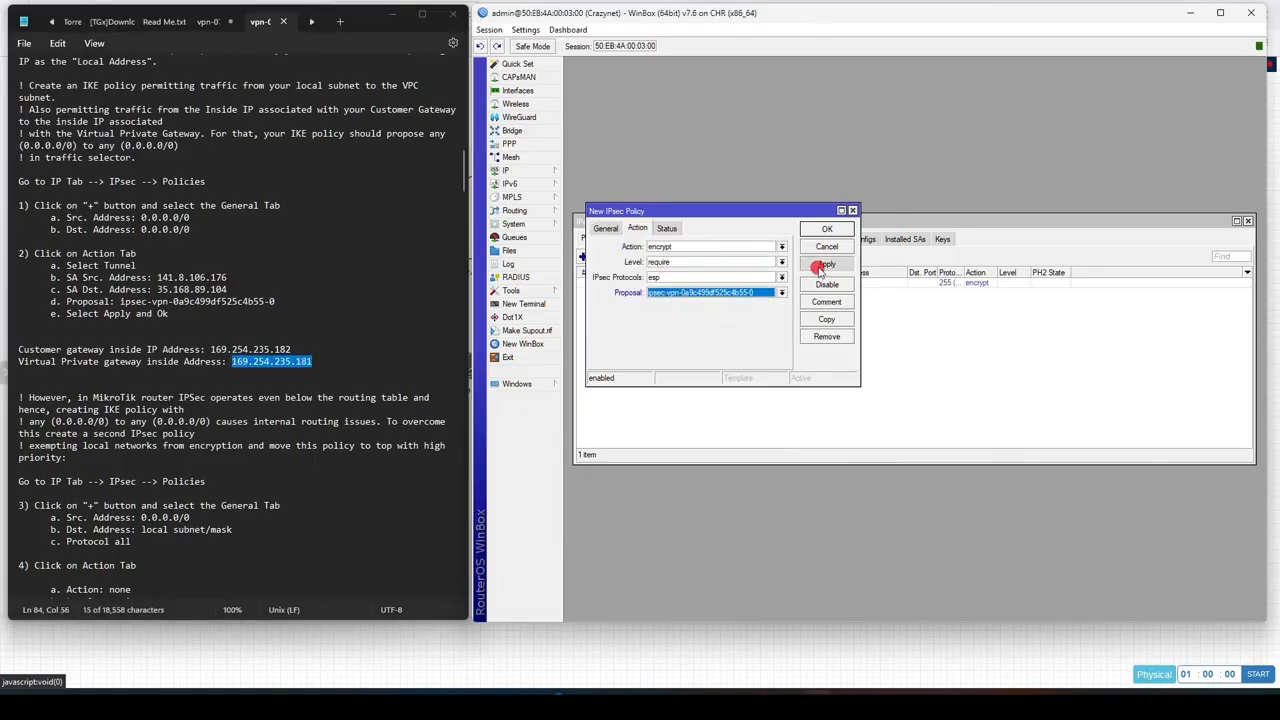
pyautogui.click(827, 229)
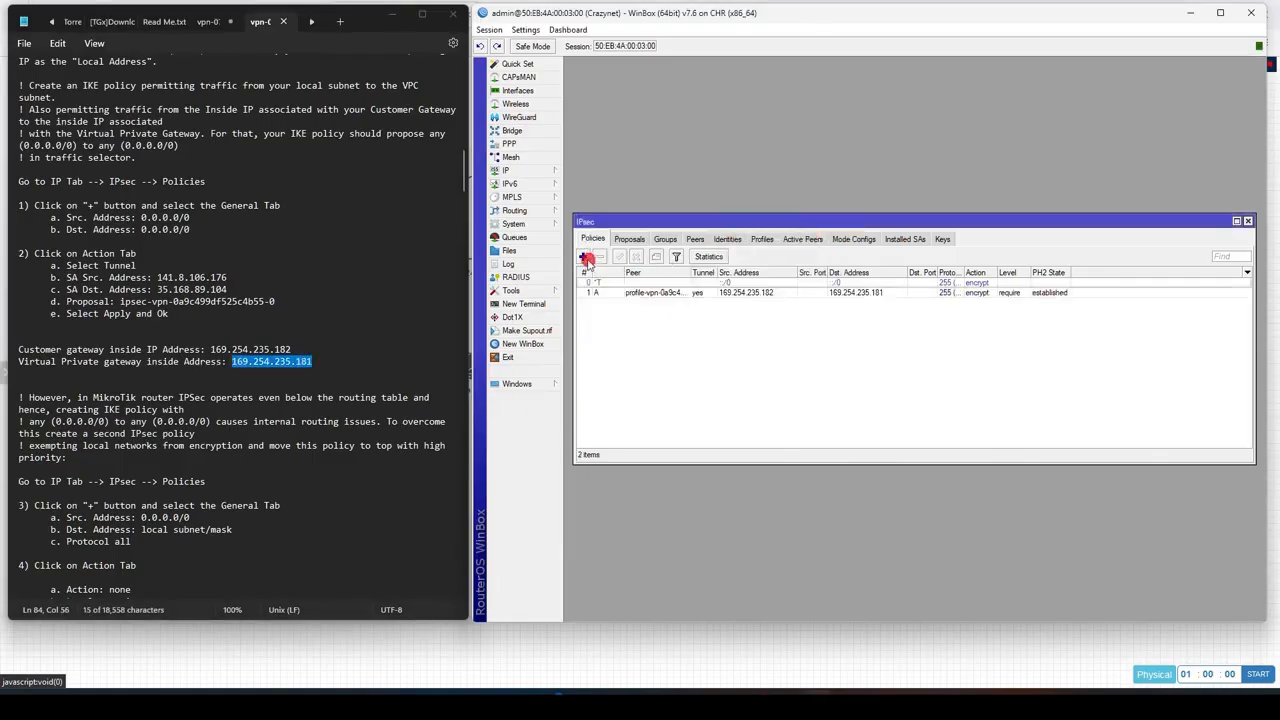
# Step: Add a second tunnel IPsec policy for the peer from 192.168.20.0/24 to 172.31.0.0/16
pyautogui.click(586, 262)
pyautogui.click(605, 228)
pyautogui.click(642, 262)
pyautogui.click(665, 278)
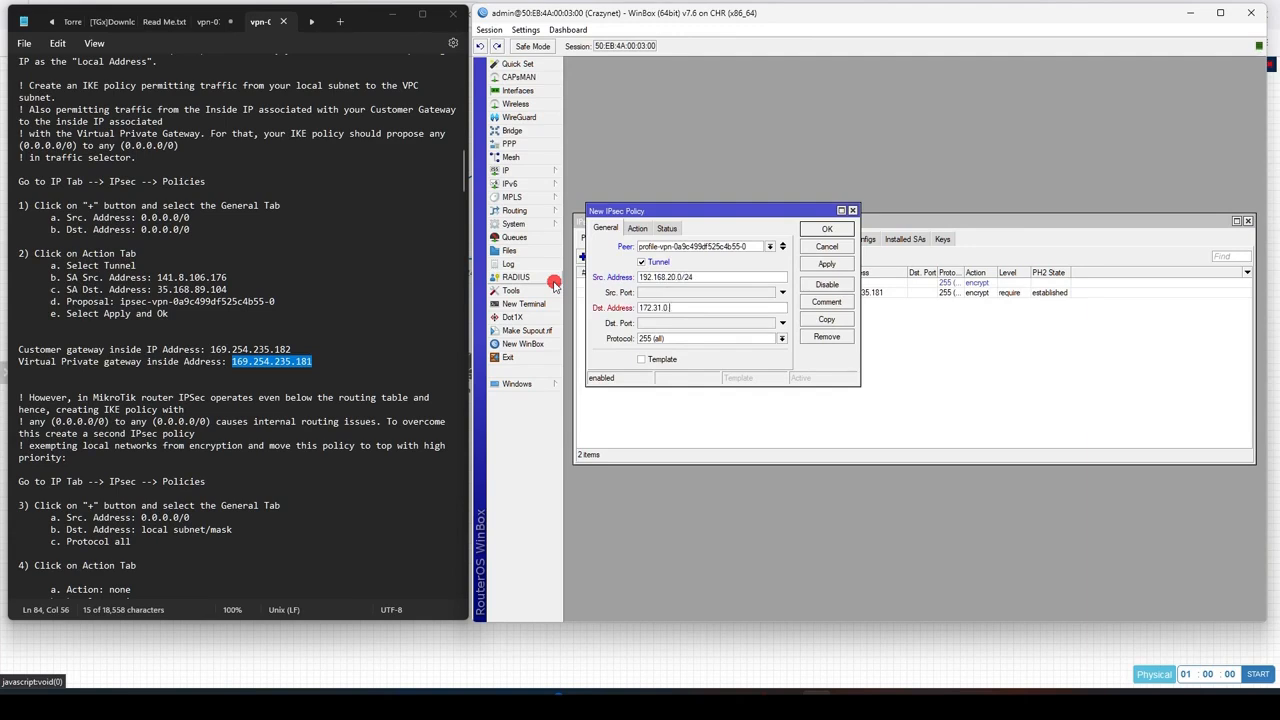
pyautogui.click(825, 267)
pyautogui.click(827, 230)
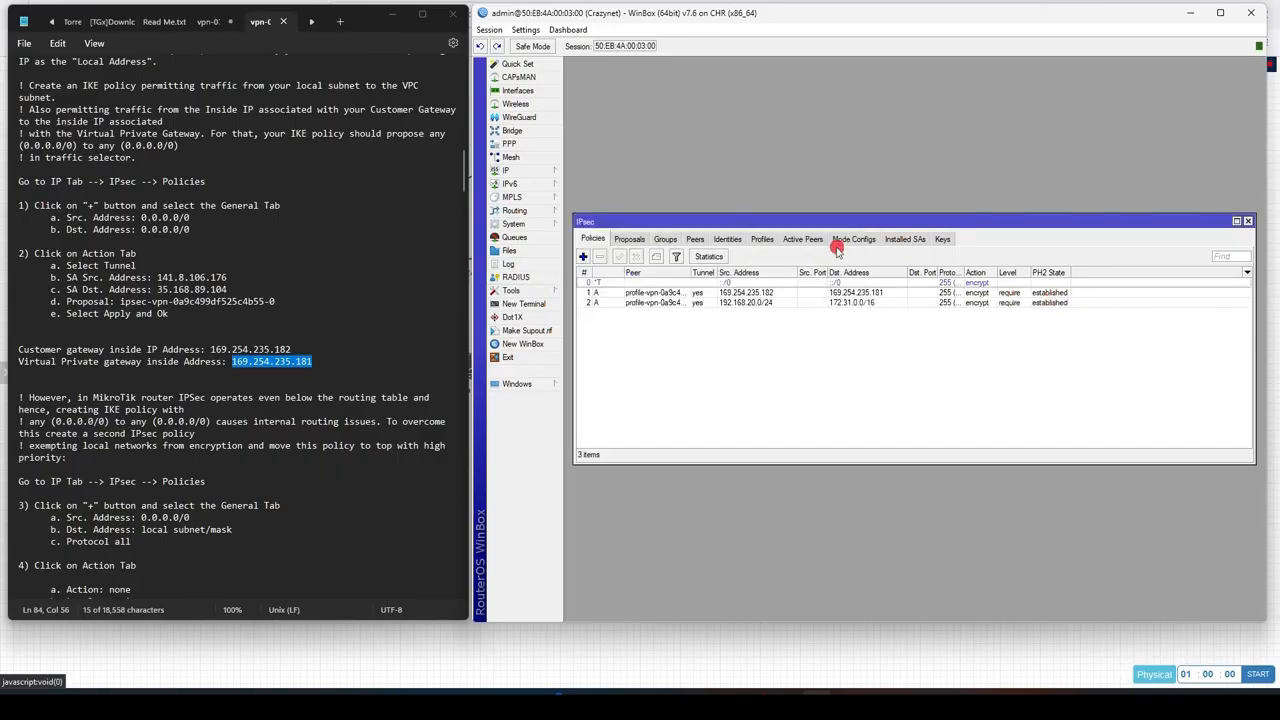
# Step: Check the active peer's traffic and review the tunnel inside addresses in the configuration text
pyautogui.click(802, 240)
pyautogui.click(815, 283)
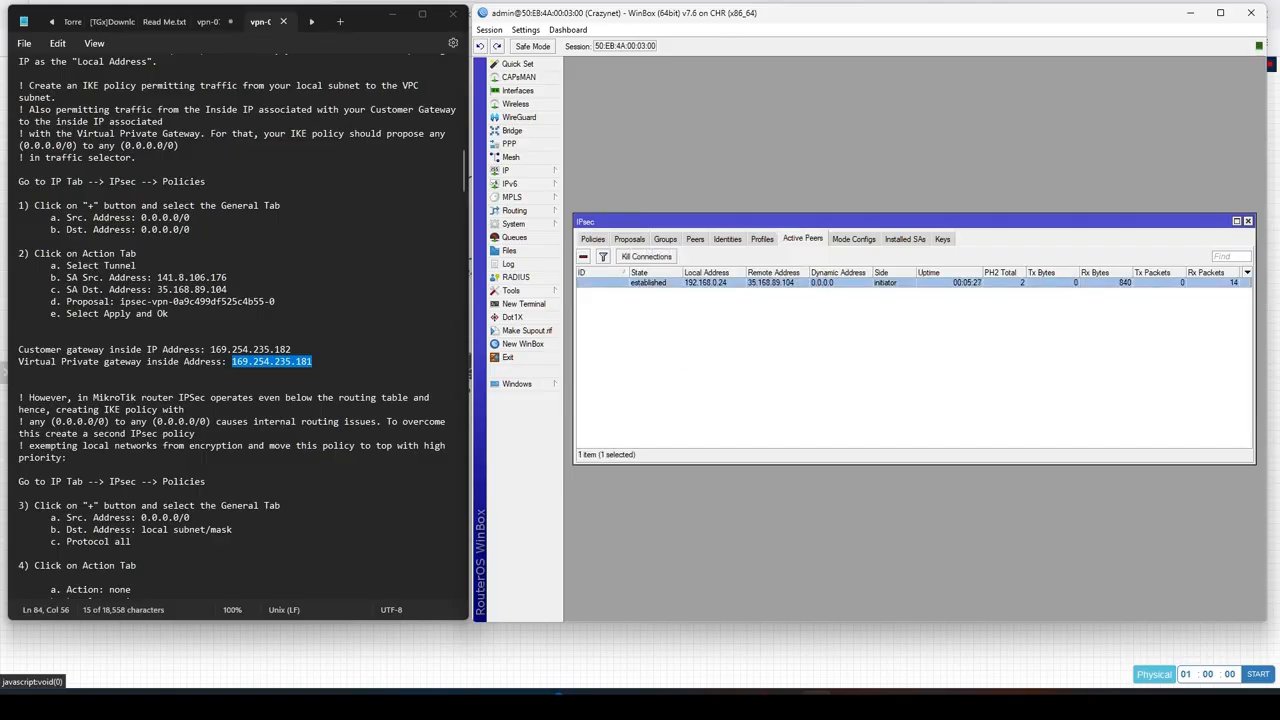
pyautogui.click(381, 311)
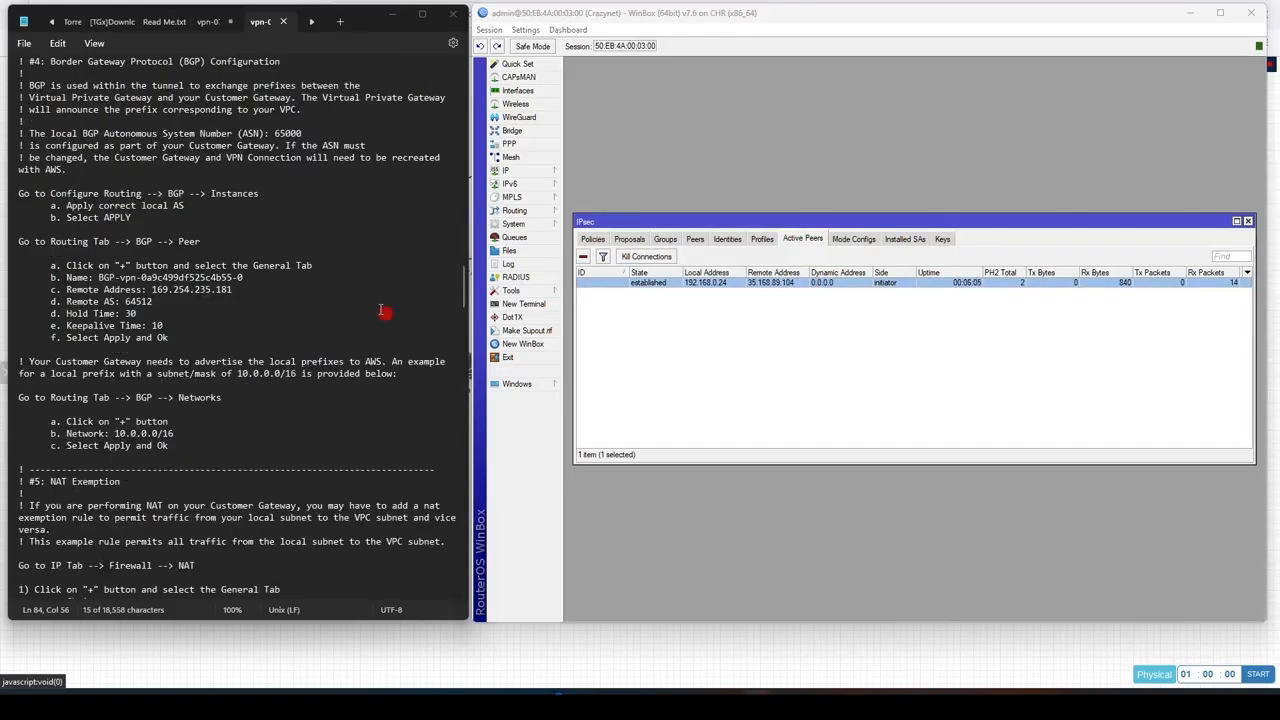
pyautogui.scroll(15, 381, 311)
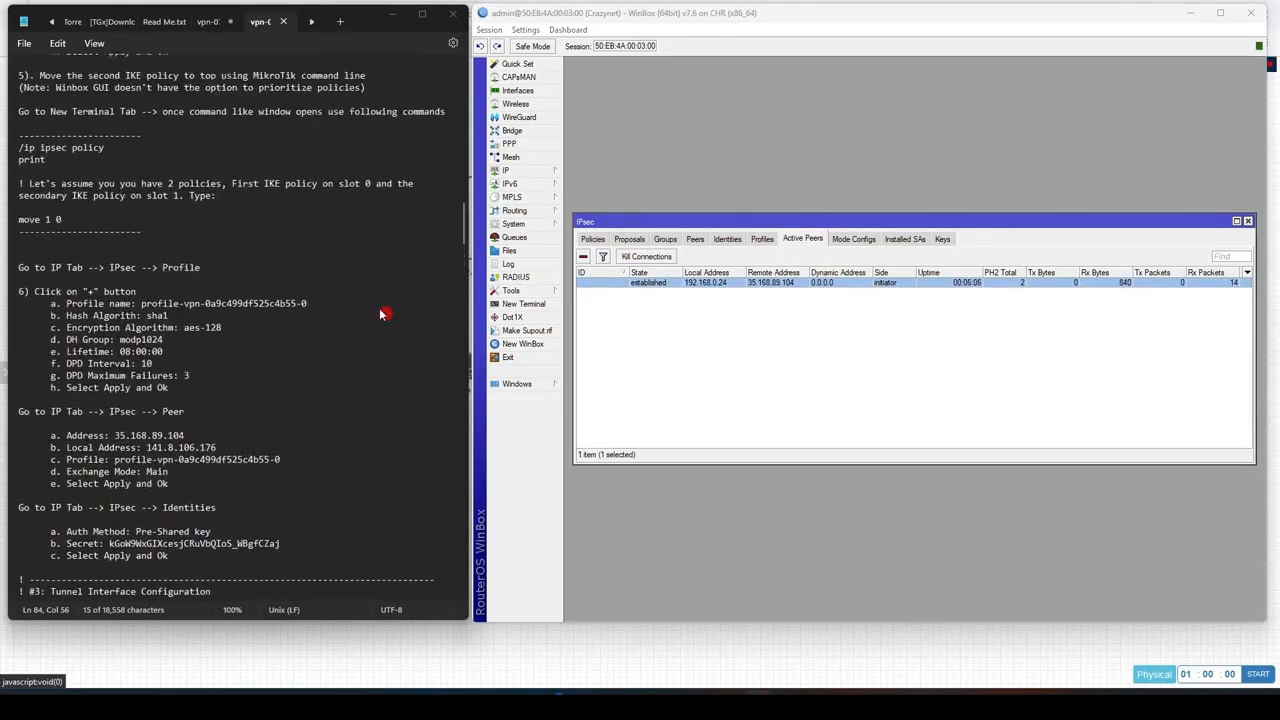
pyautogui.scroll(13, 380, 314)
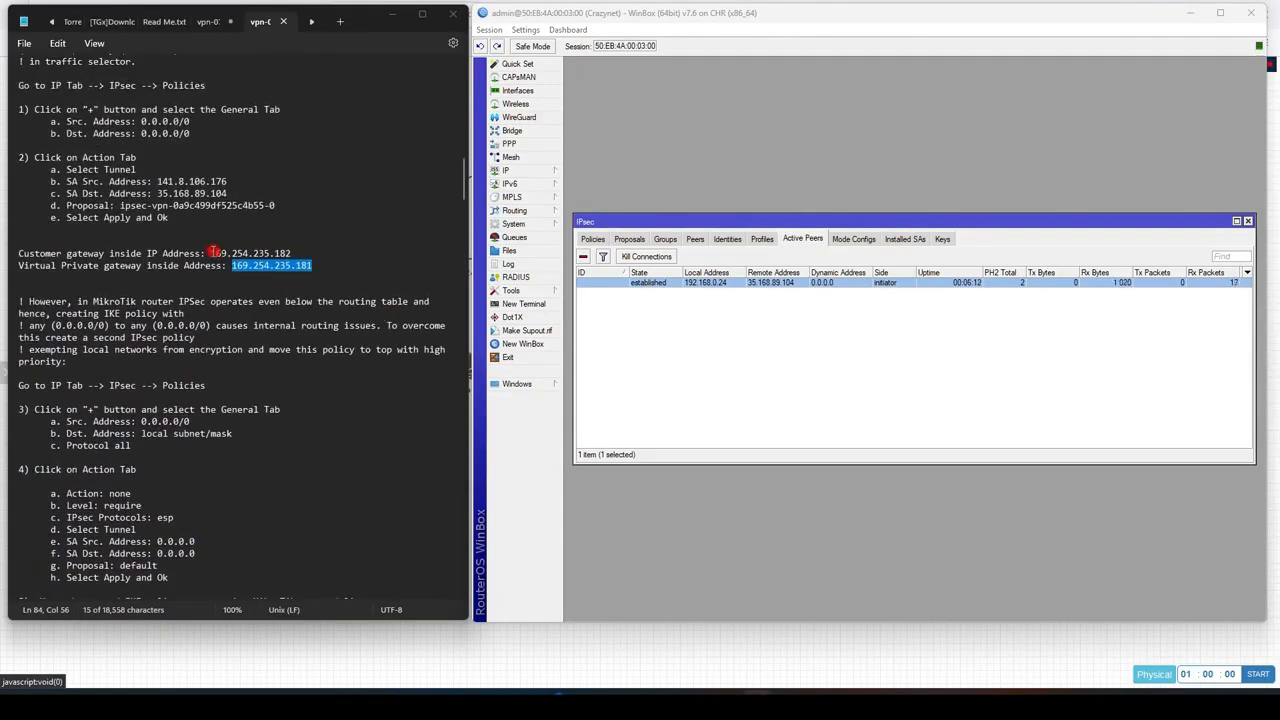
# Step: Add the IP address 169.254.235.182/30 on interface ether1, copied from the configuration text
pyautogui.click(211, 253)
pyautogui.moveTo(213, 253); pyautogui.dragTo(291, 253)
pyautogui.hotkey('ctrl', 'c')
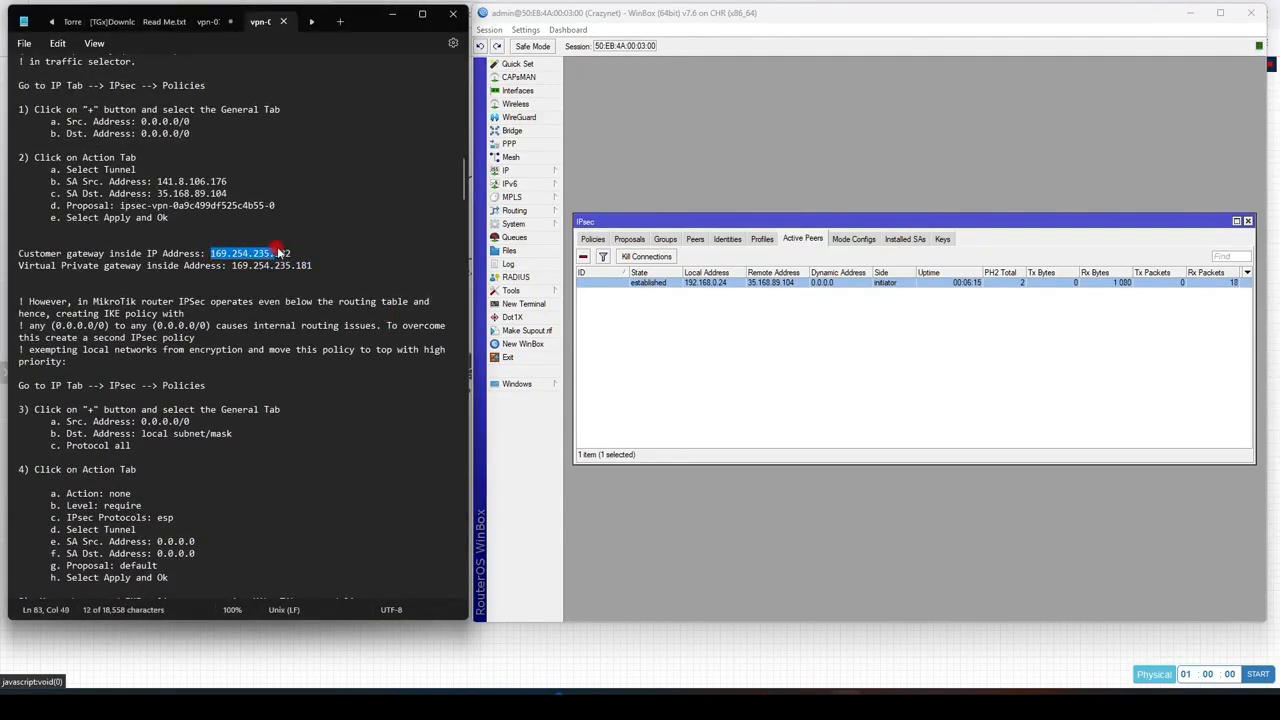
pyautogui.click(549, 176)
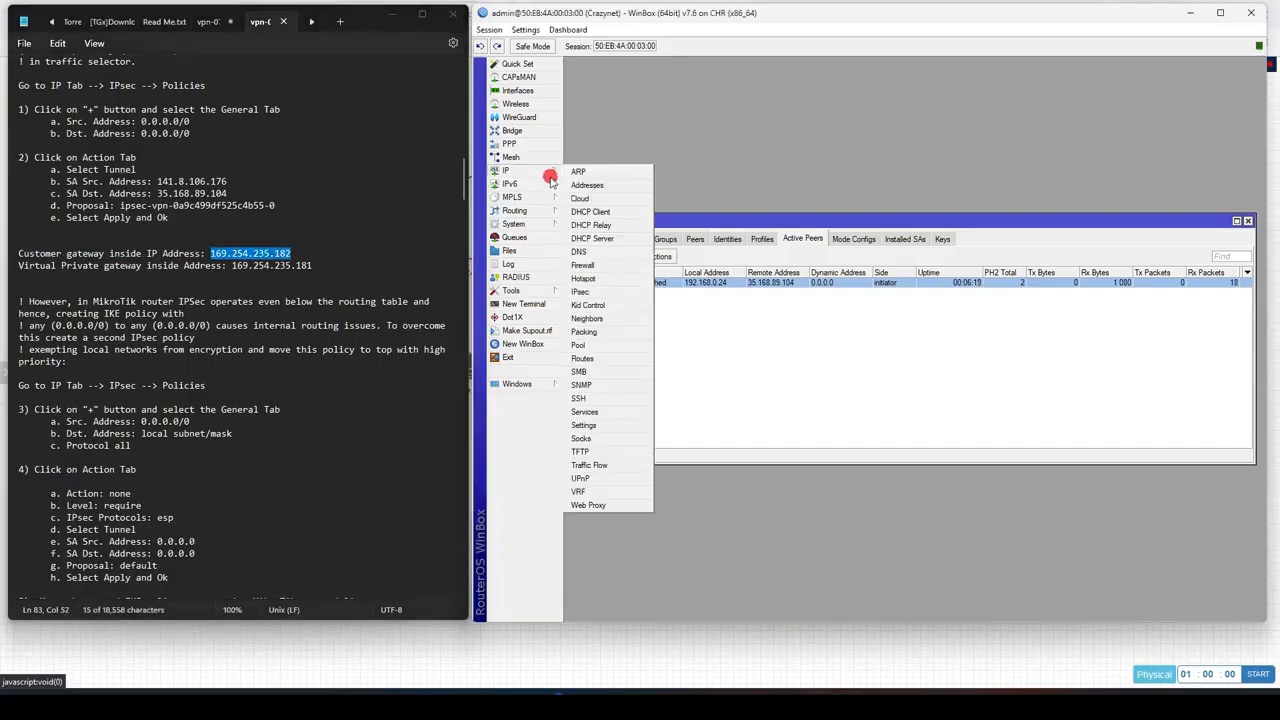
pyautogui.click(586, 187)
pyautogui.moveTo(824, 230); pyautogui.dragTo(647, 137)
pyautogui.click(634, 155)
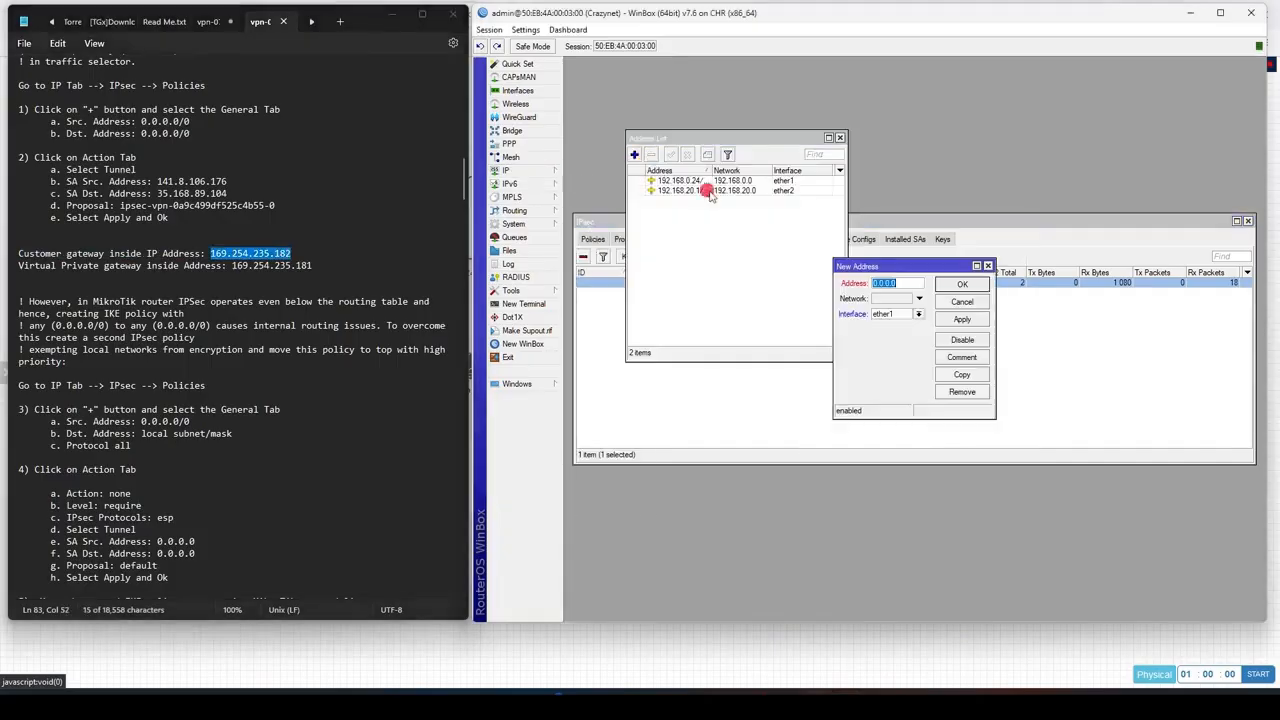
pyautogui.hotkey('ctrl', 'v')
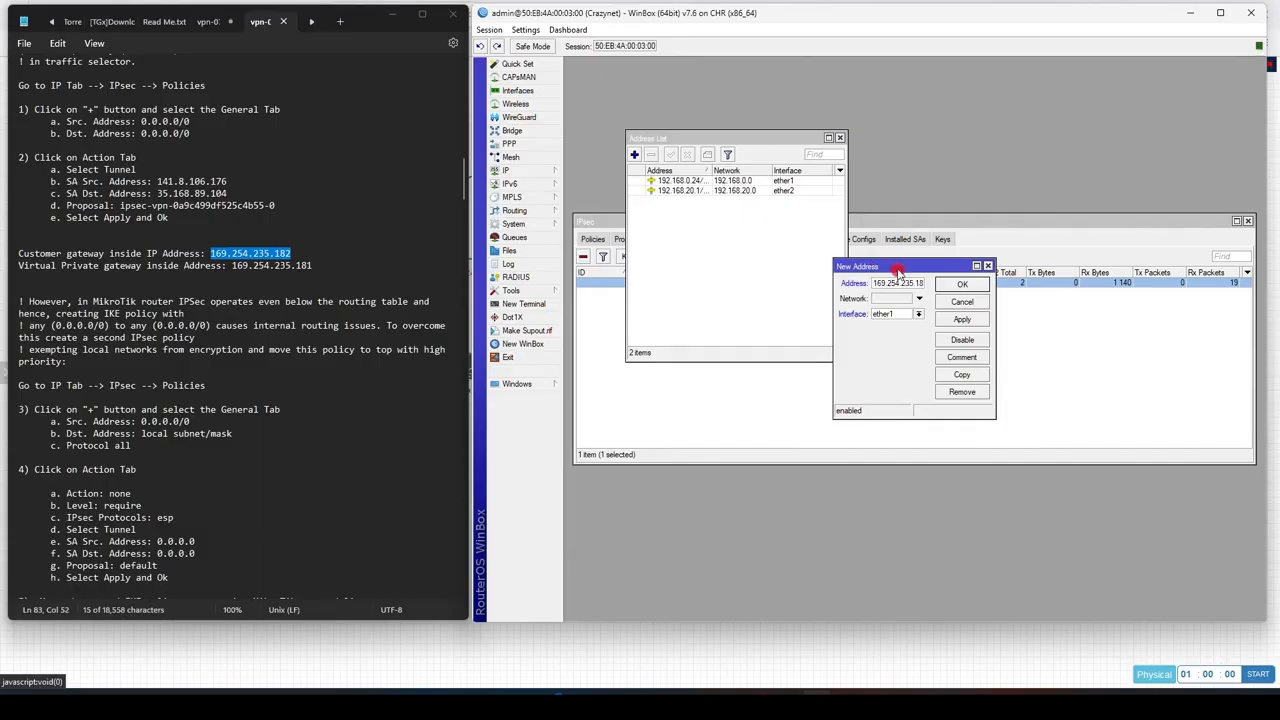
pyautogui.write('/30')
pyautogui.click(962, 319)
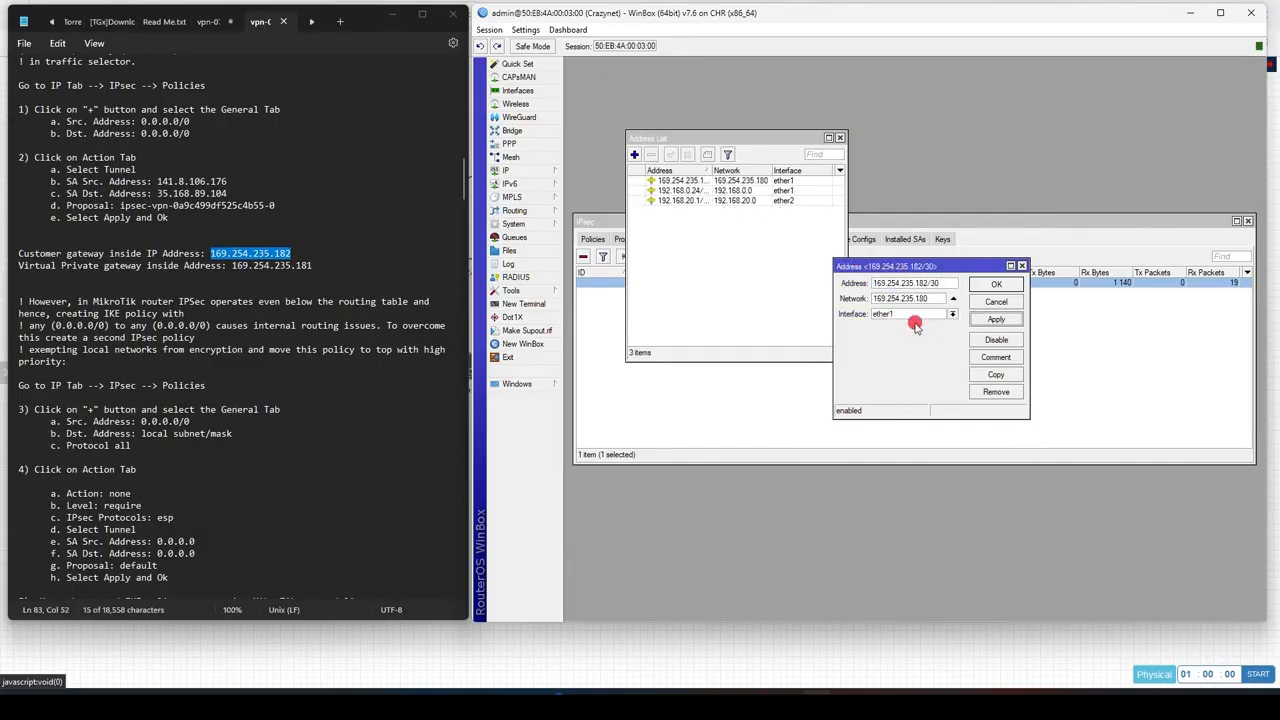
pyautogui.click(996, 284)
pyautogui.click(840, 137)
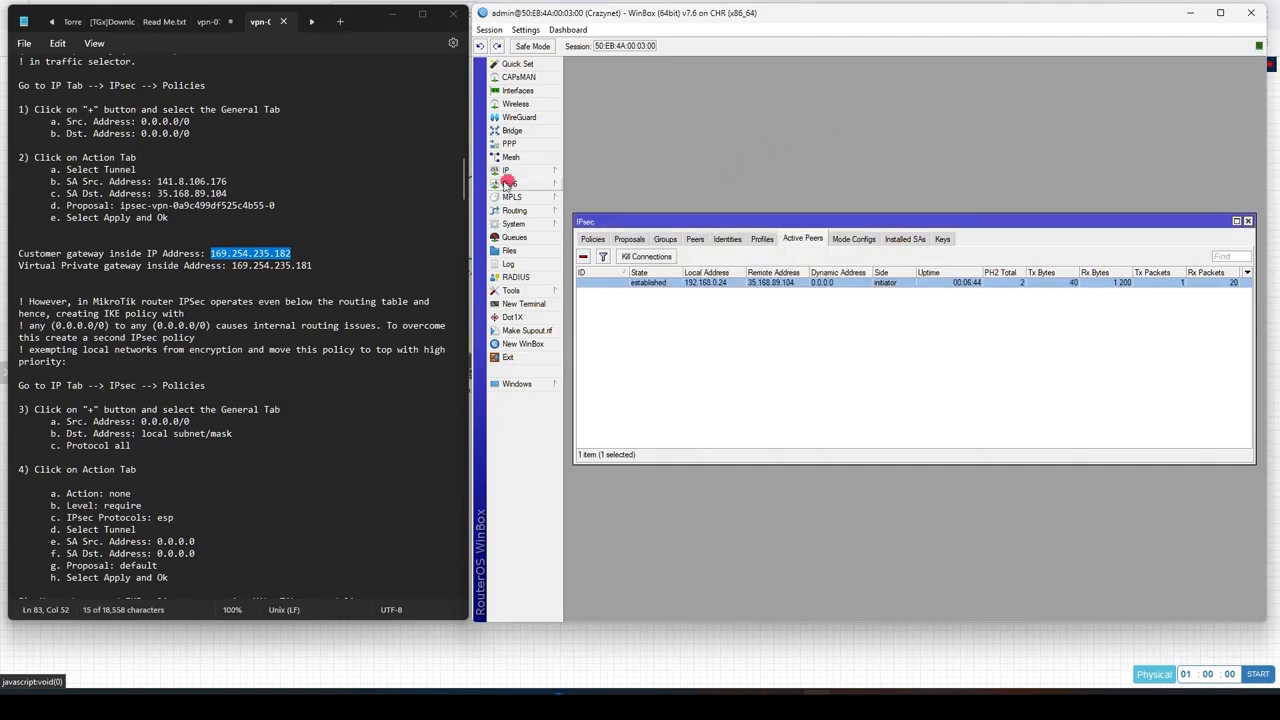
# Step: Create a BGP connection named BGP-AWS with AS 65000 and router ID 169.254.235.182
pyautogui.click(545, 210)
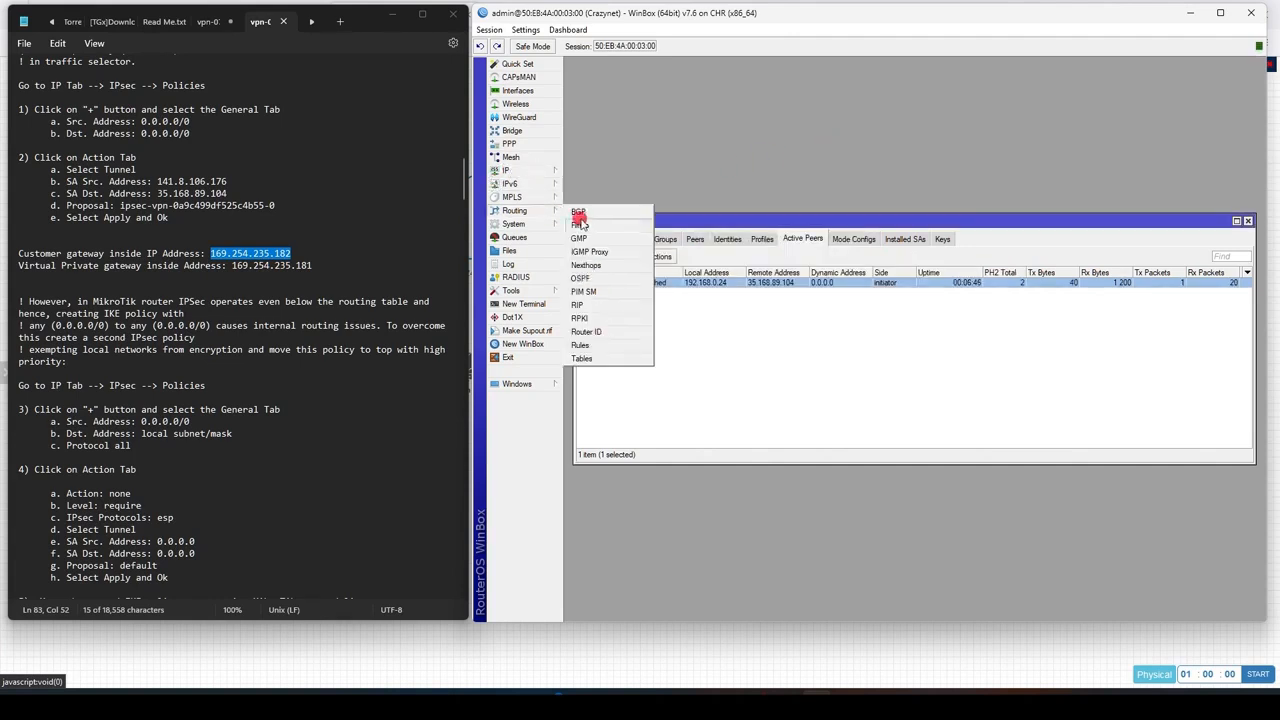
pyautogui.click(590, 215)
pyautogui.click(574, 257)
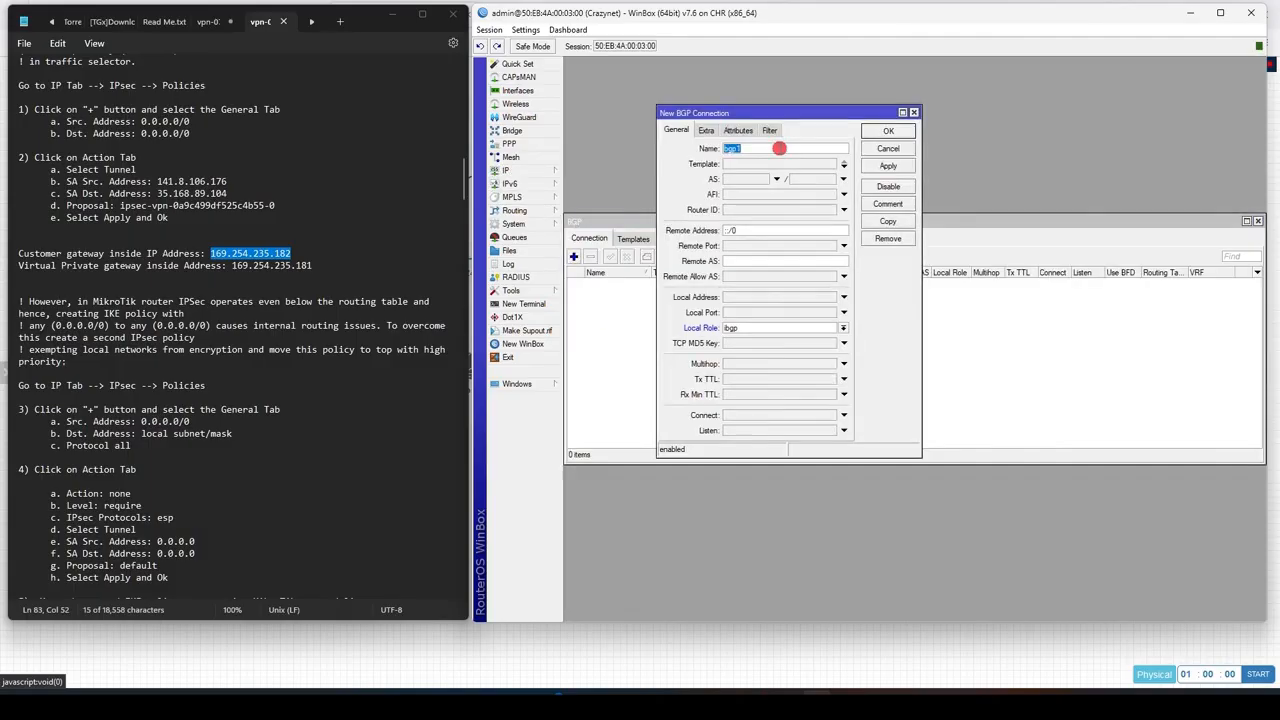
pyautogui.write('BGP-AWS')
pyautogui.press('Tab')
pyautogui.click(756, 211)
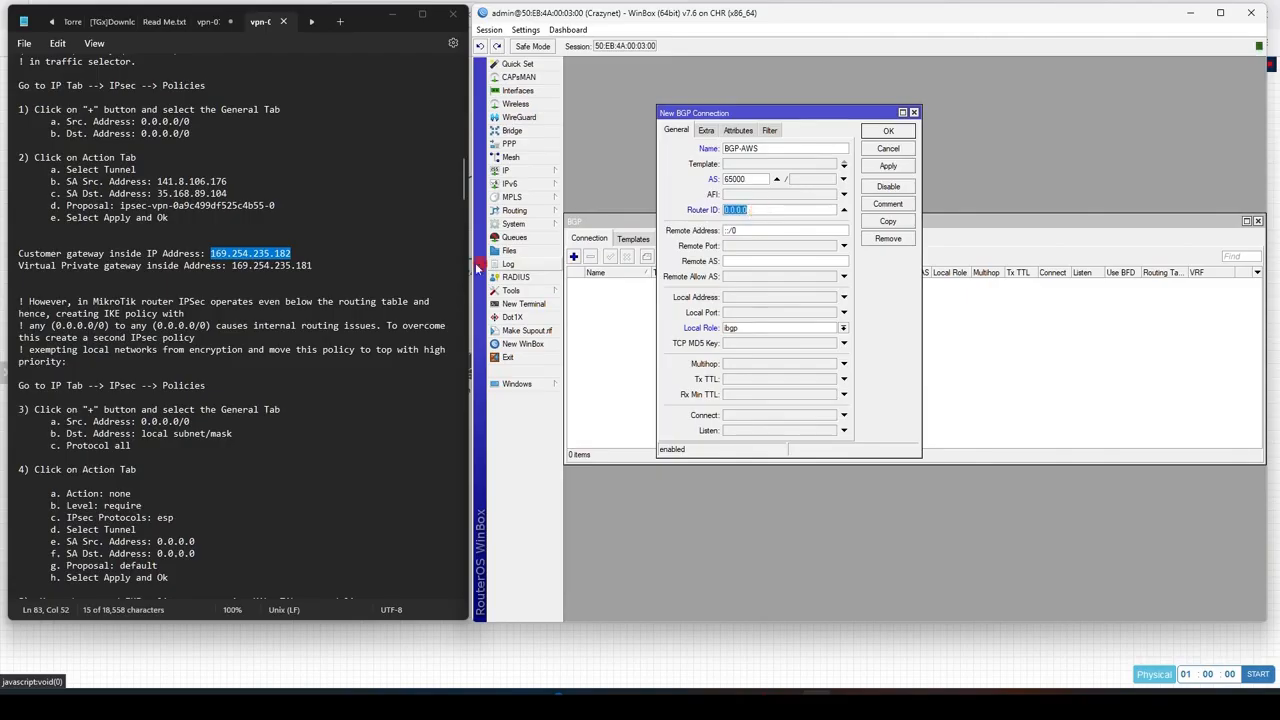
pyautogui.rightClick(232, 258)
pyautogui.click(264, 325)
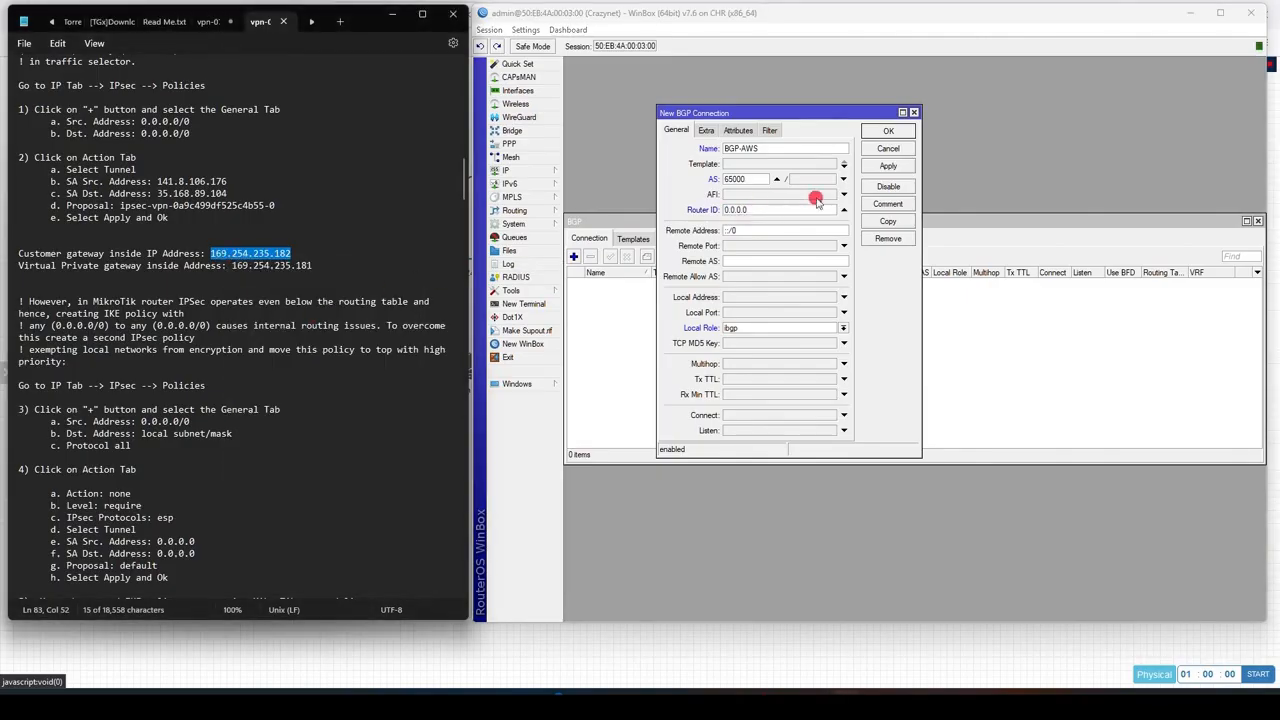
pyautogui.click(812, 209)
pyautogui.hotkey('ctrl', 'v')
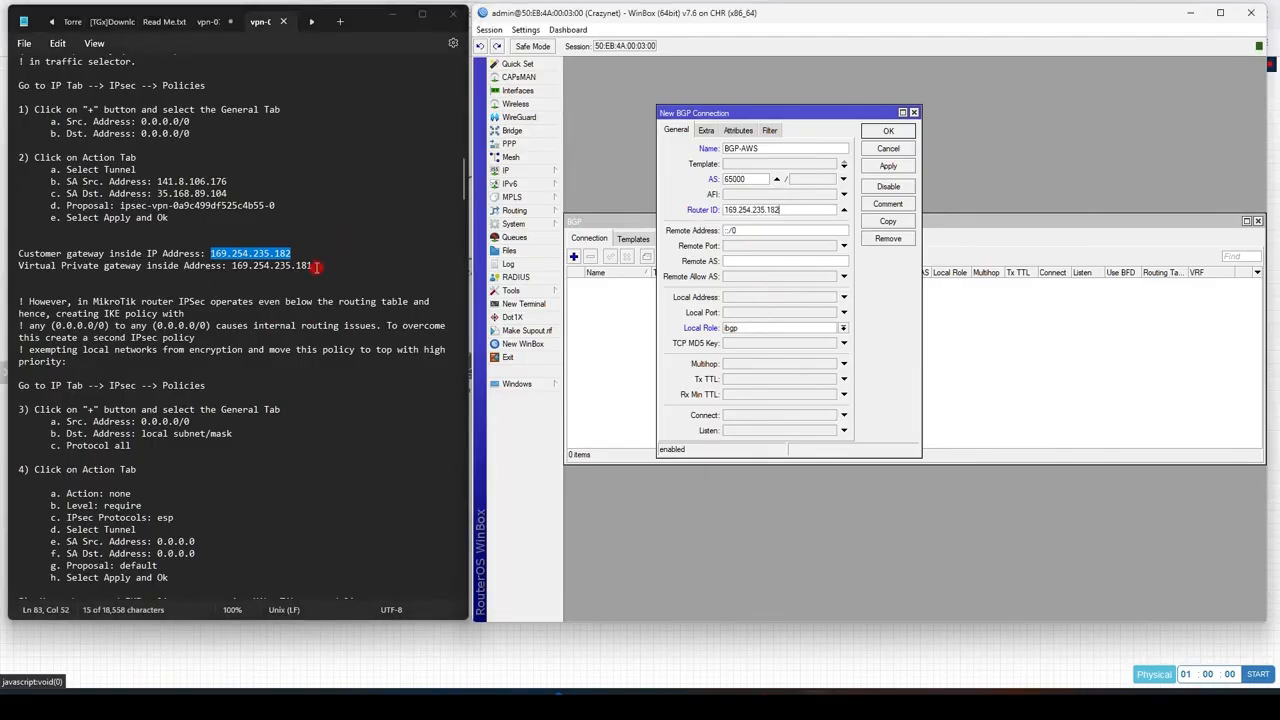
# Step: Set the BGP connection's remote address to 169.254.235.181, remote AS to 64512 and local role to ebgp
pyautogui.moveTo(313, 266); pyautogui.dragTo(241, 270)
pyautogui.hotkey('ctrl', 'c')
pyautogui.click(758, 231)
pyautogui.hotkey('ctrl', 'v')
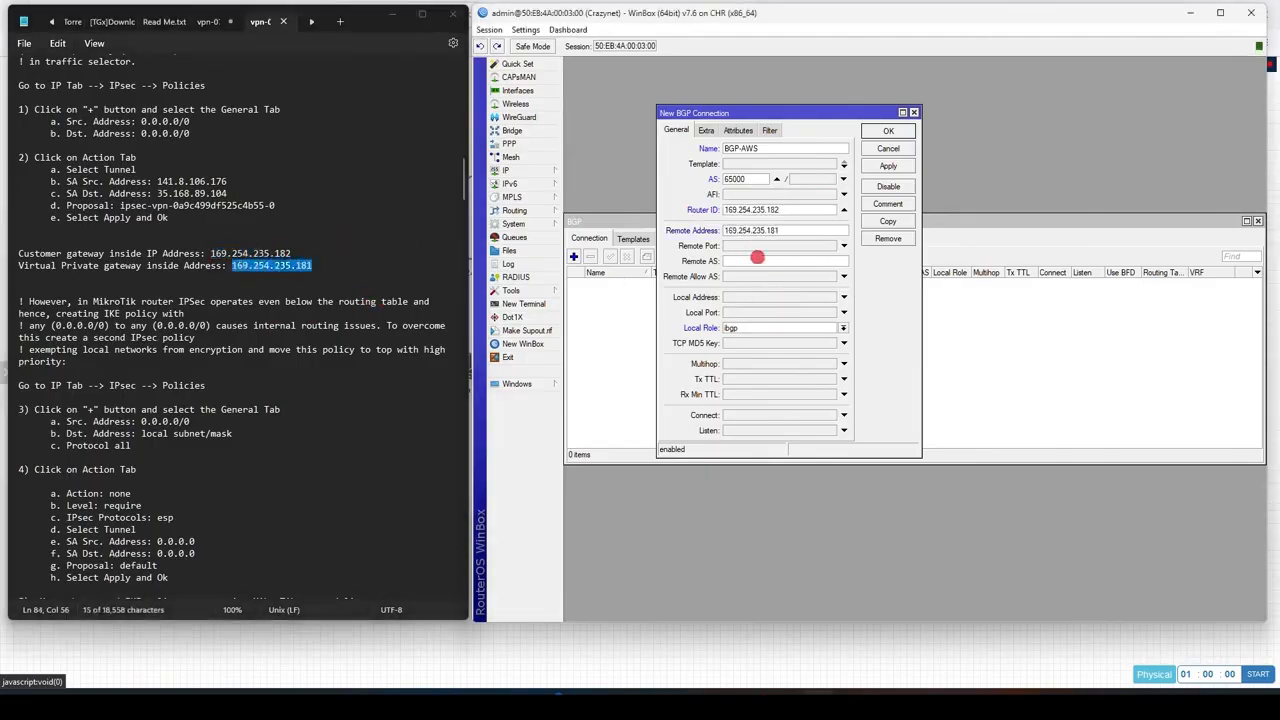
pyautogui.click(736, 262)
pyautogui.scroll(-20, 227, 240)
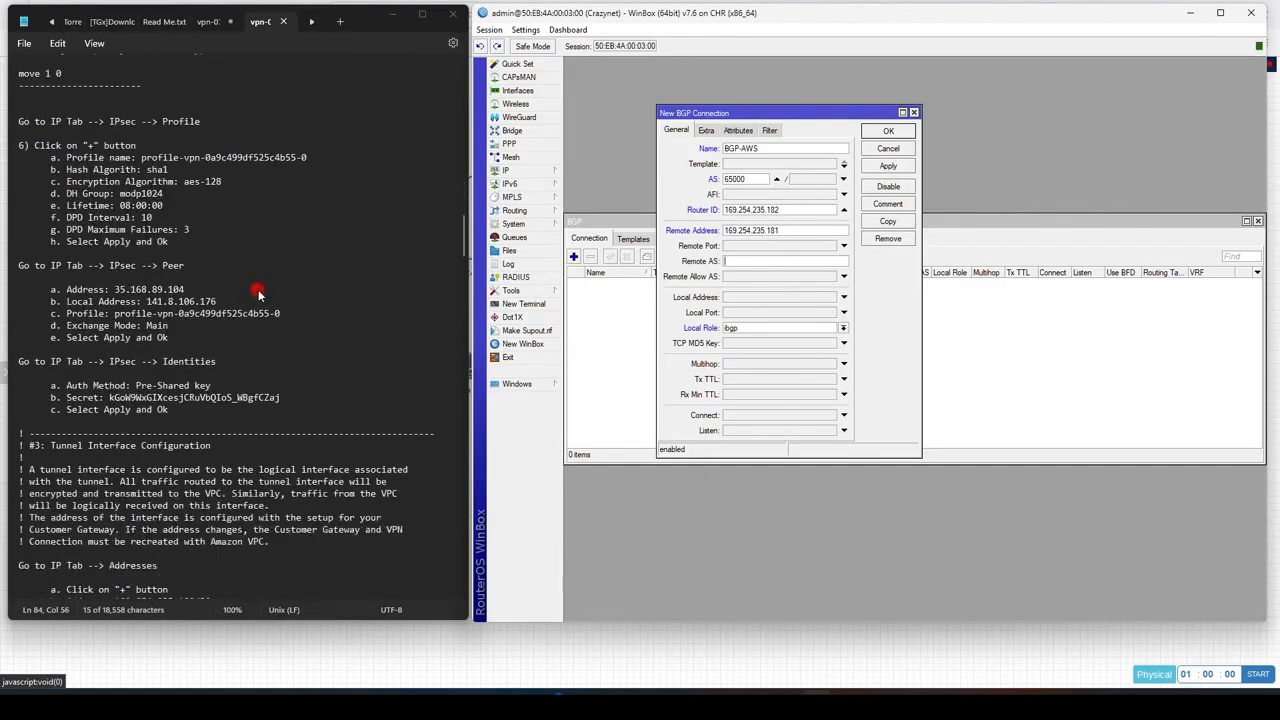
pyautogui.doubleClick(140, 265)
pyautogui.hotkey('ctrl', 'c')
pyautogui.click(760, 261)
pyautogui.hotkey('ctrl', 'v')
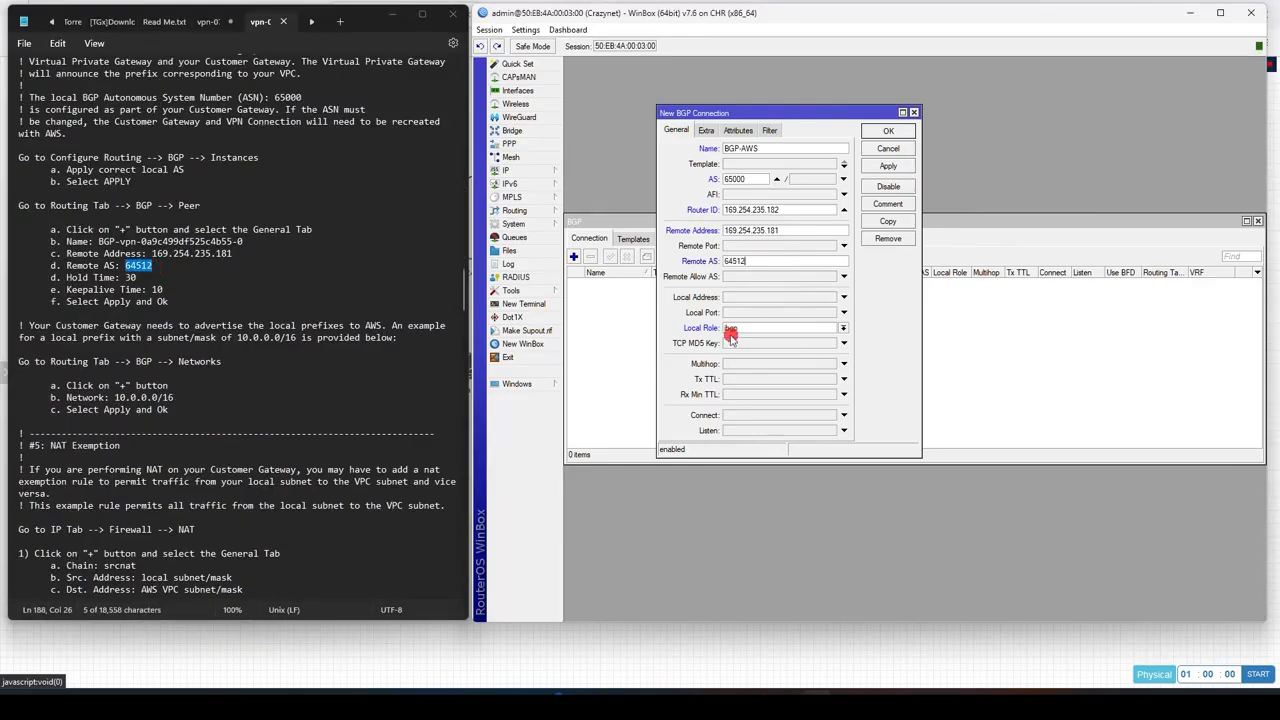
pyautogui.click(758, 329)
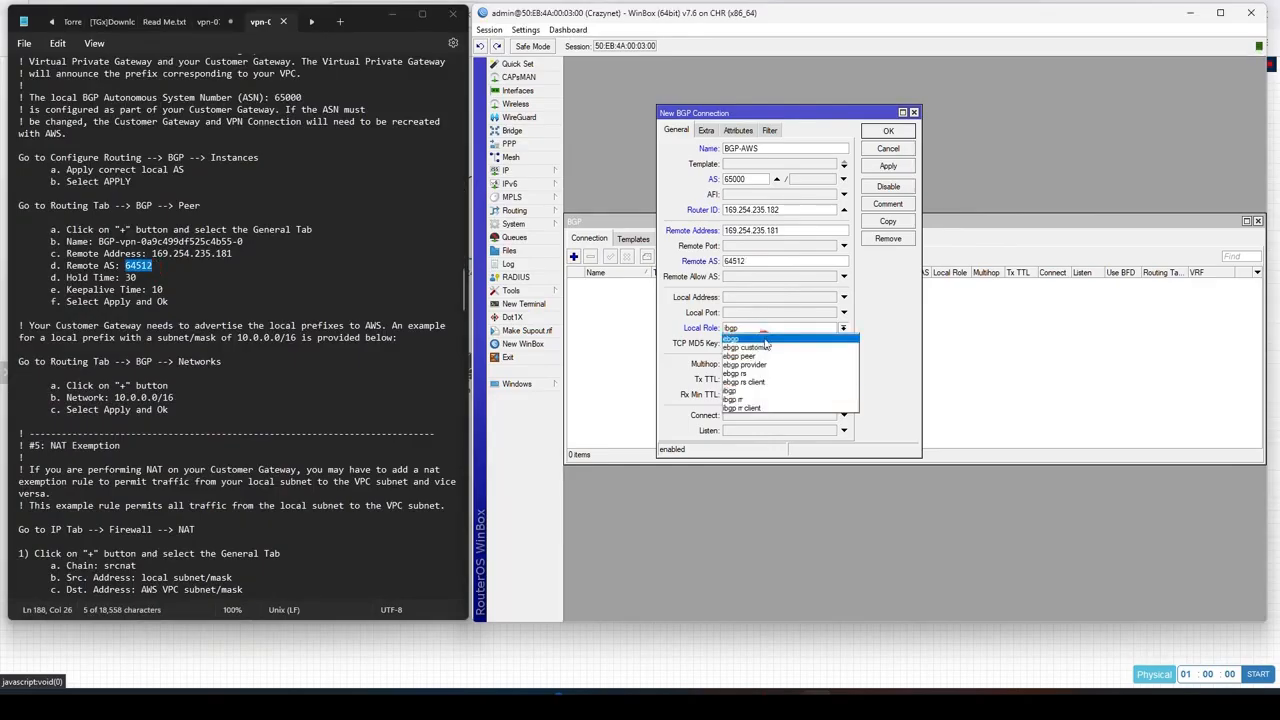
pyautogui.click(763, 340)
# Step: Set the BGP connection's hold time to 30 and keepalive time to 10, and apply
pyautogui.click(706, 130)
pyautogui.doubleClick(800, 148)
pyautogui.write('30')
pyautogui.press('Tab')
pyautogui.write('10')
pyautogui.click(922, 166)
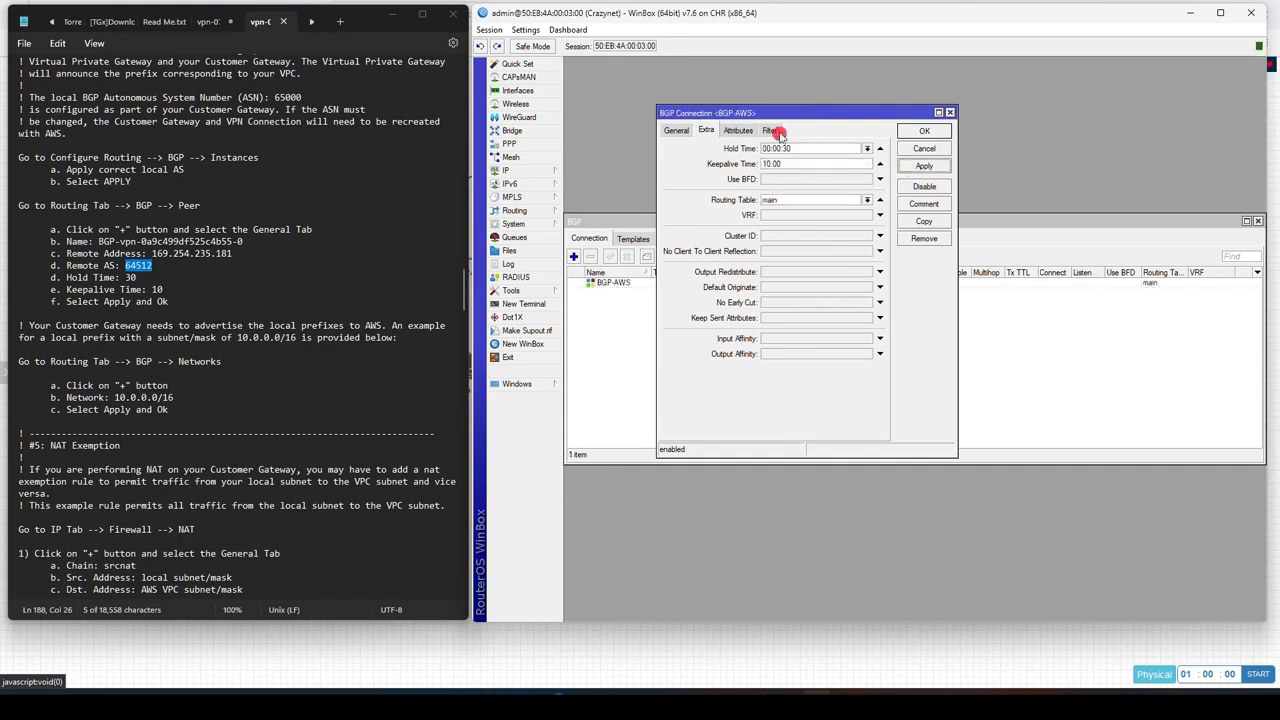
pyautogui.click(772, 130)
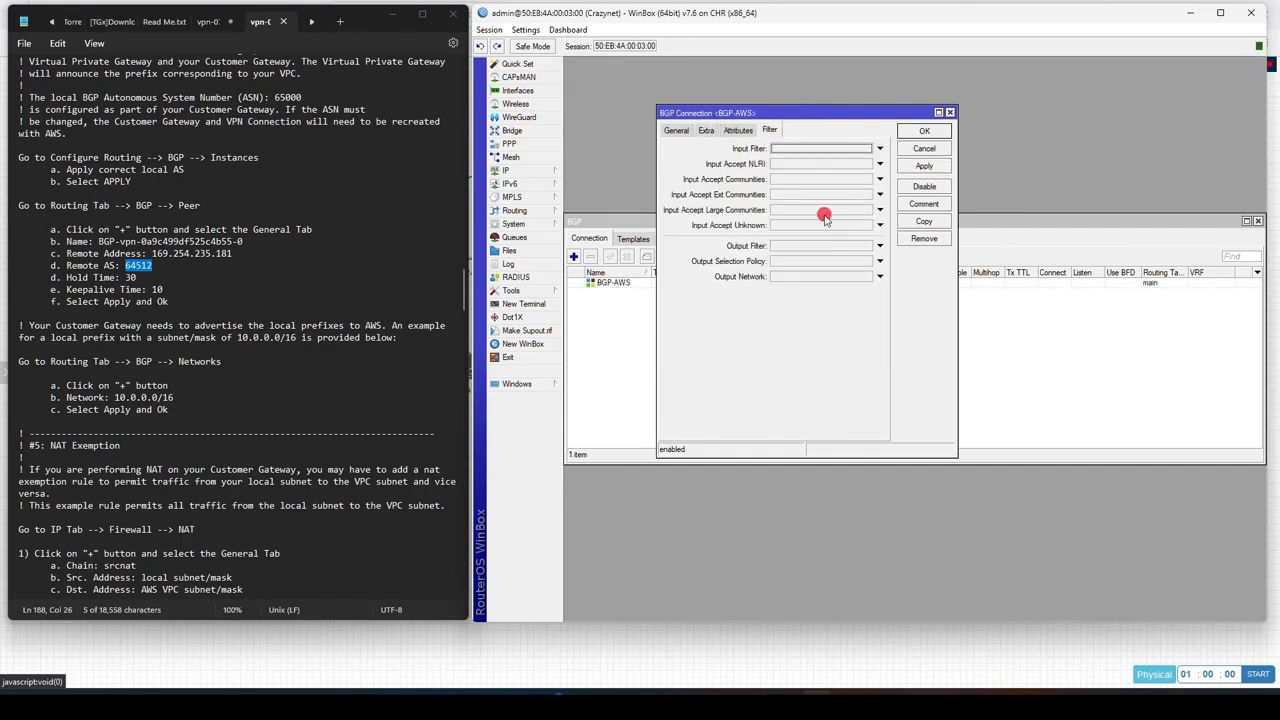
pyautogui.moveTo(787, 103); pyautogui.dragTo(781, 105)
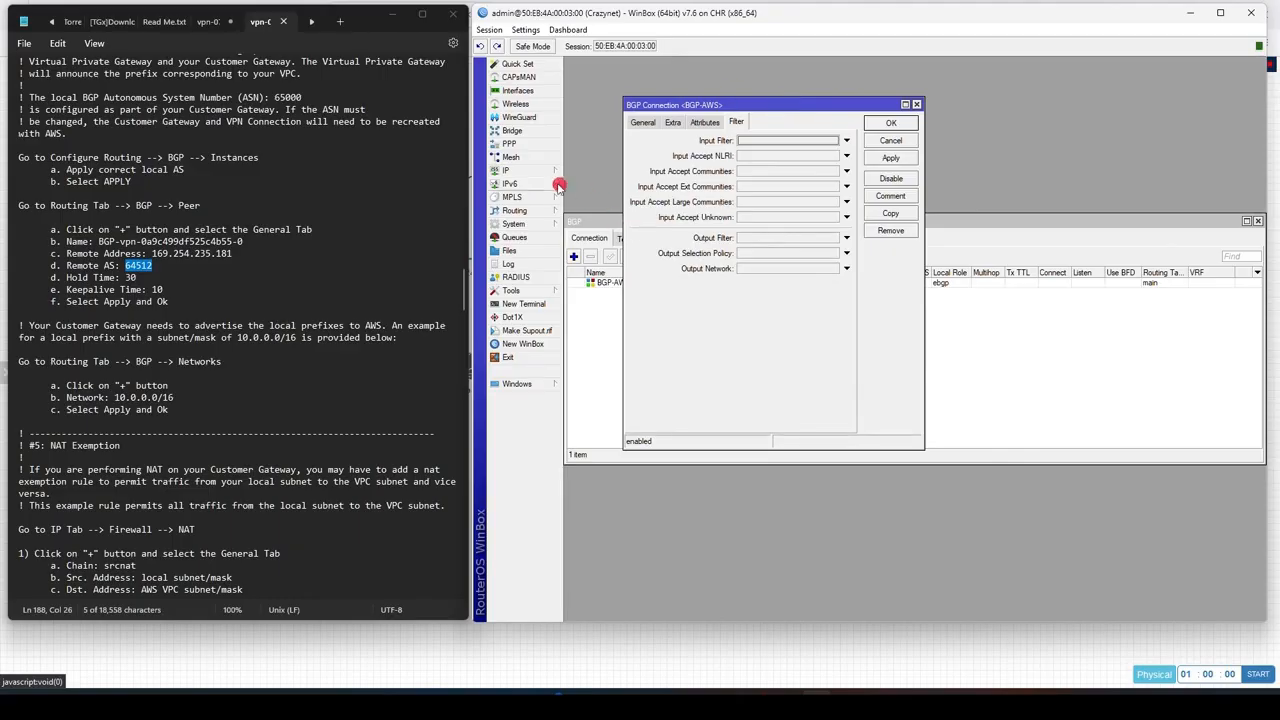
pyautogui.click(508, 171)
pyautogui.click(605, 265)
pyautogui.click(862, 238)
pyautogui.click(620, 257)
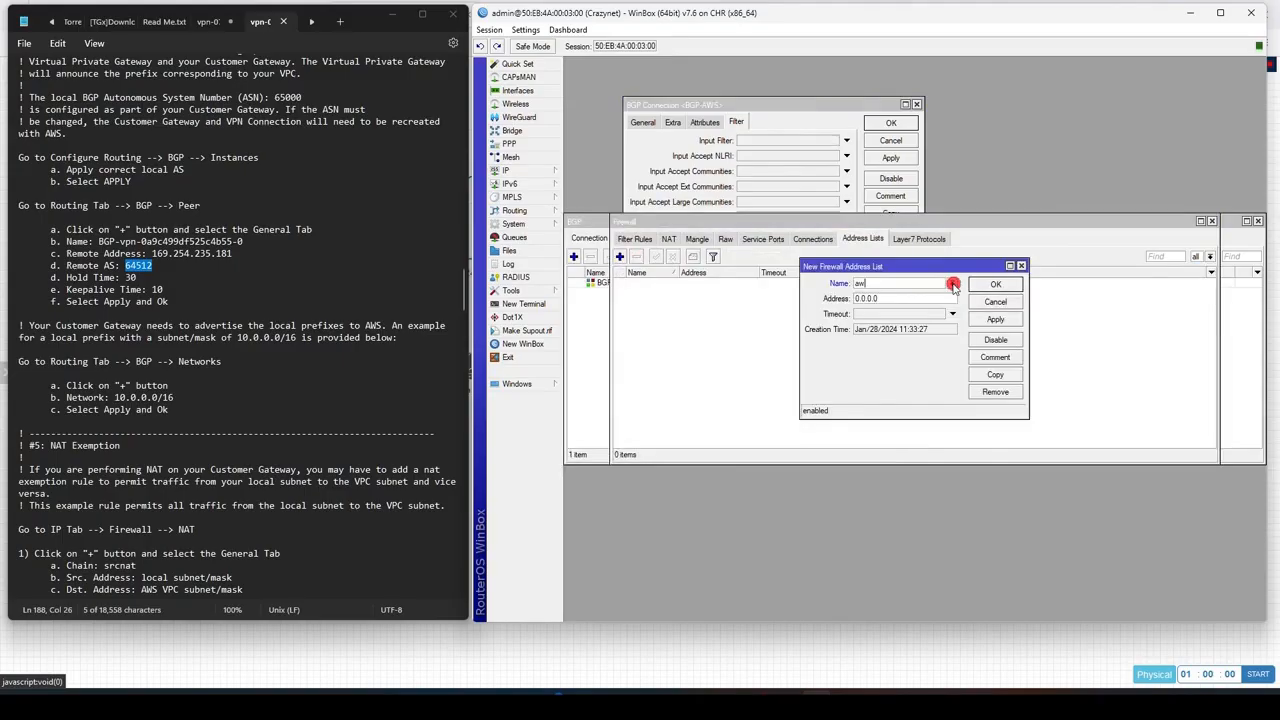
pyautogui.press('Tab')
pyautogui.click(1212, 220)
pyautogui.click(849, 270)
pyautogui.click(833, 269)
pyautogui.click(823, 246)
# Step: Save the BGP connection and open its sessions list
pyautogui.click(891, 123)
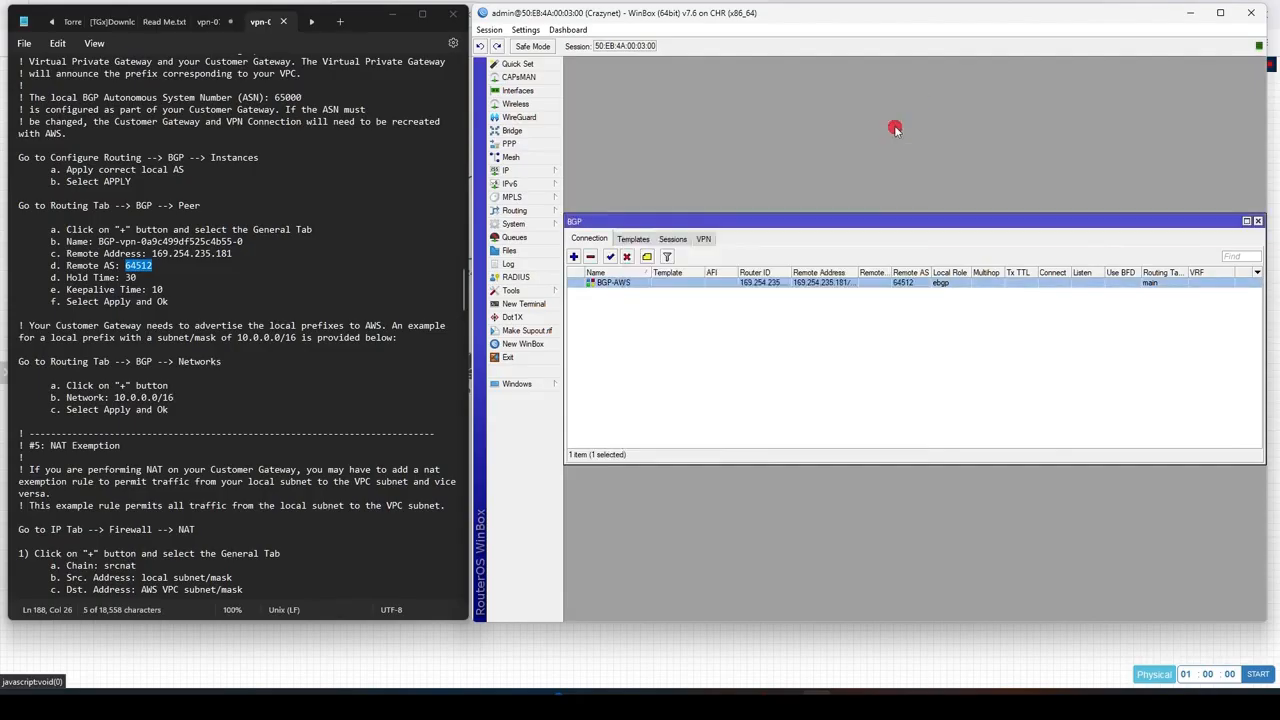
pyautogui.click(675, 244)
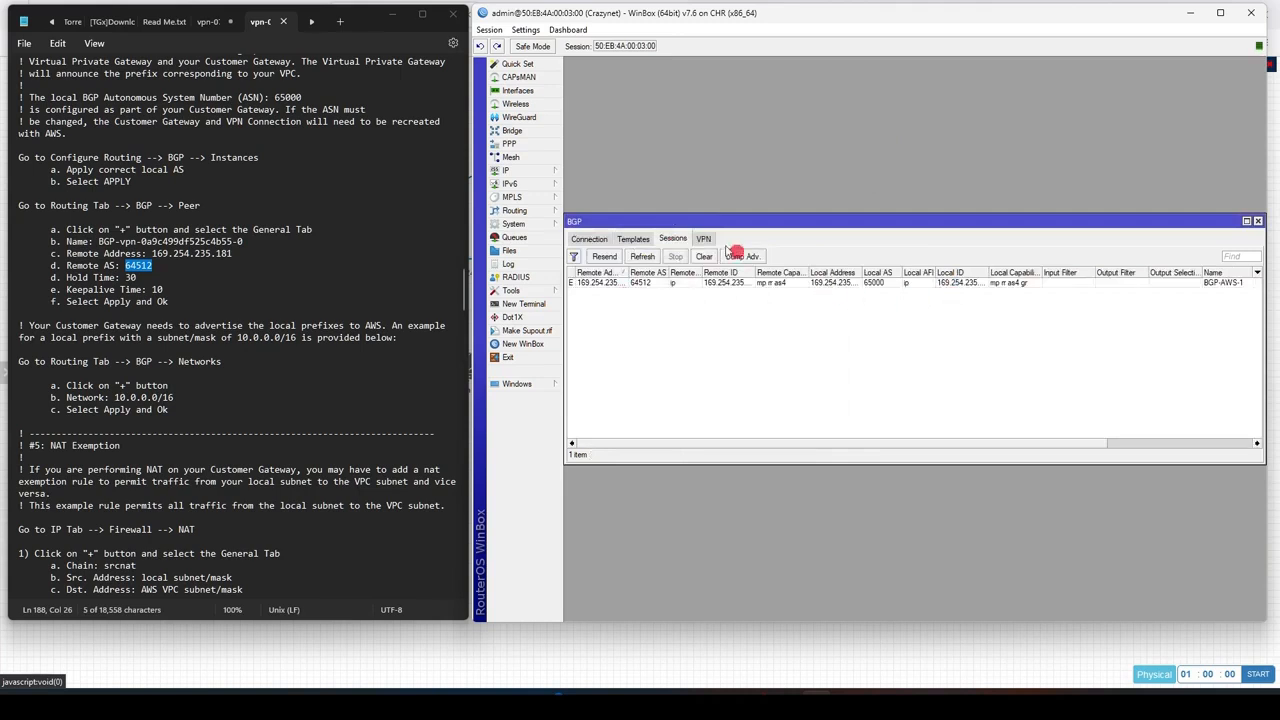
# Step: Open the router's IP route list to check the routes learned from AWS, then close it
pyautogui.click(554, 175)
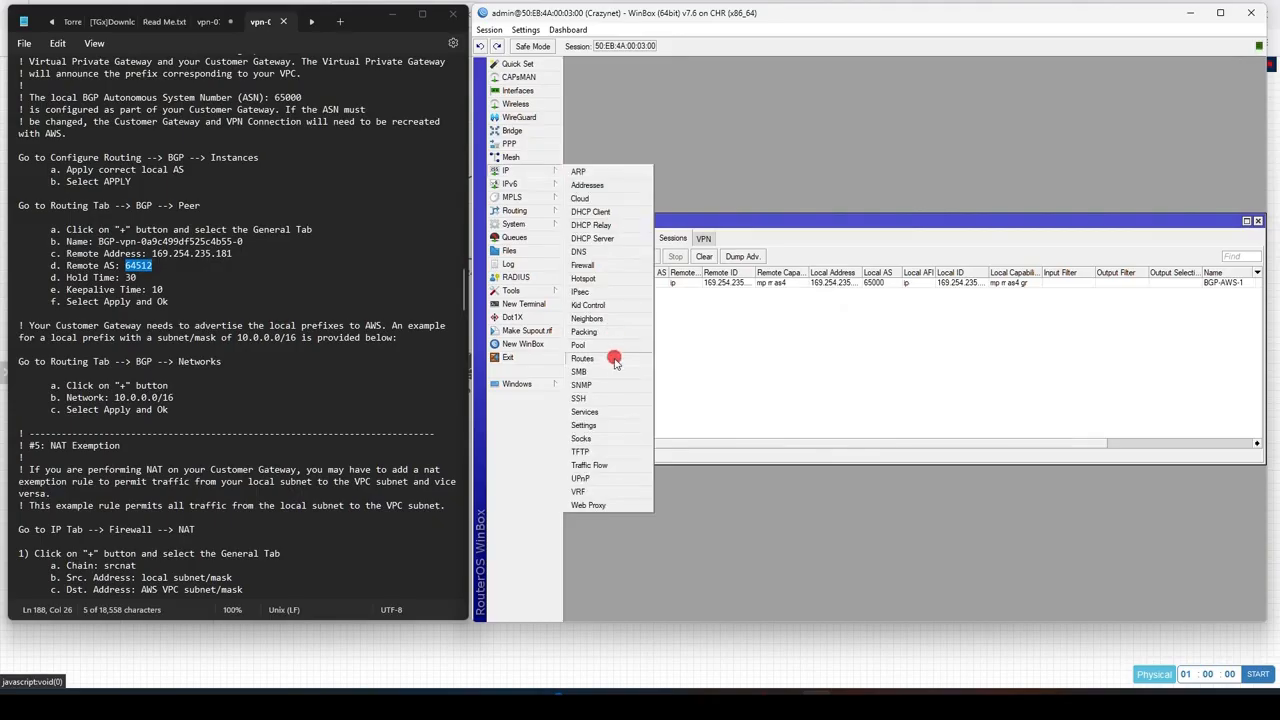
pyautogui.click(582, 358)
pyautogui.click(630, 219)
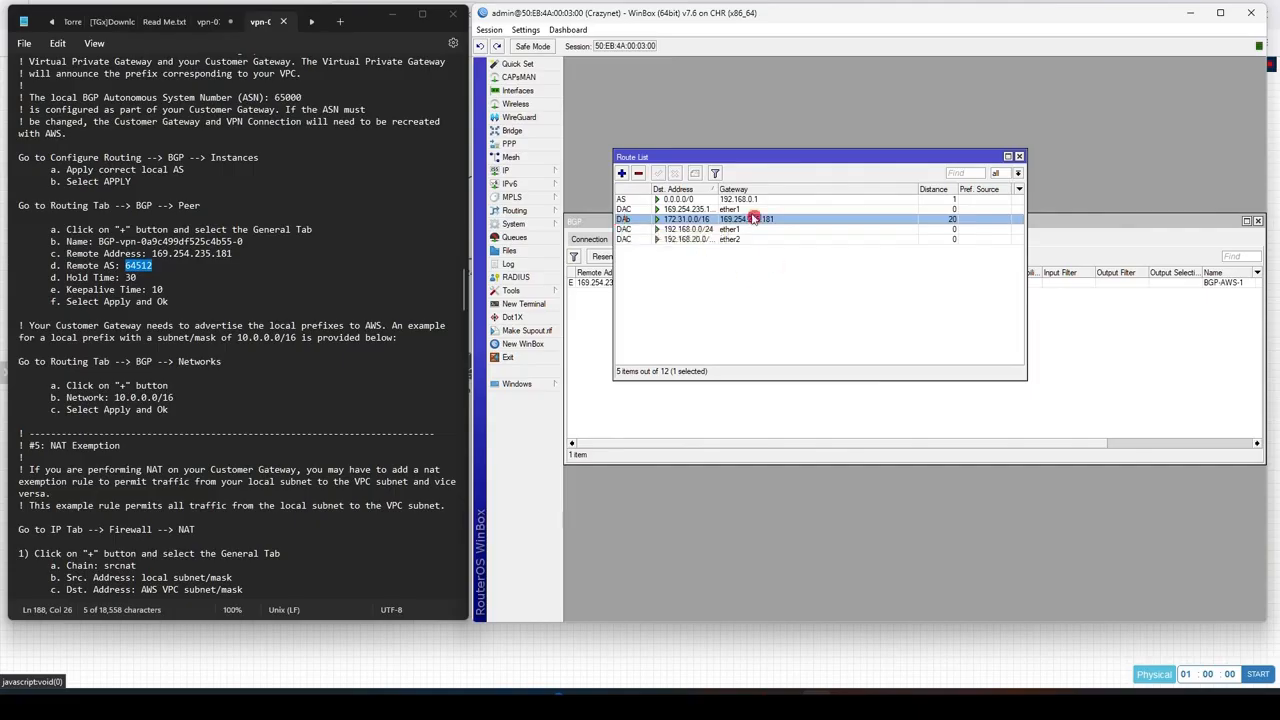
pyautogui.click(1021, 158)
# Step: Scroll the AWS sample configuration to the NAT section and check the IPsec active peers
pyautogui.scroll(-5, 303, 352)
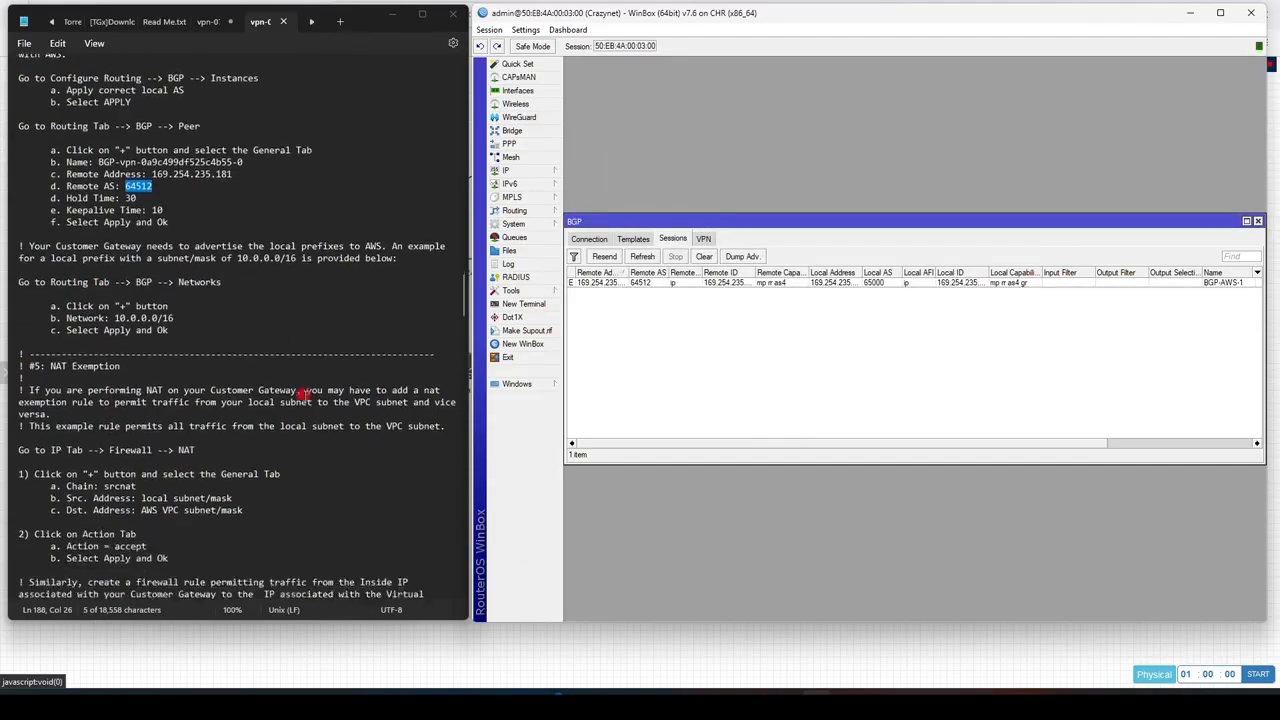
pyautogui.scroll(-8, 303, 352)
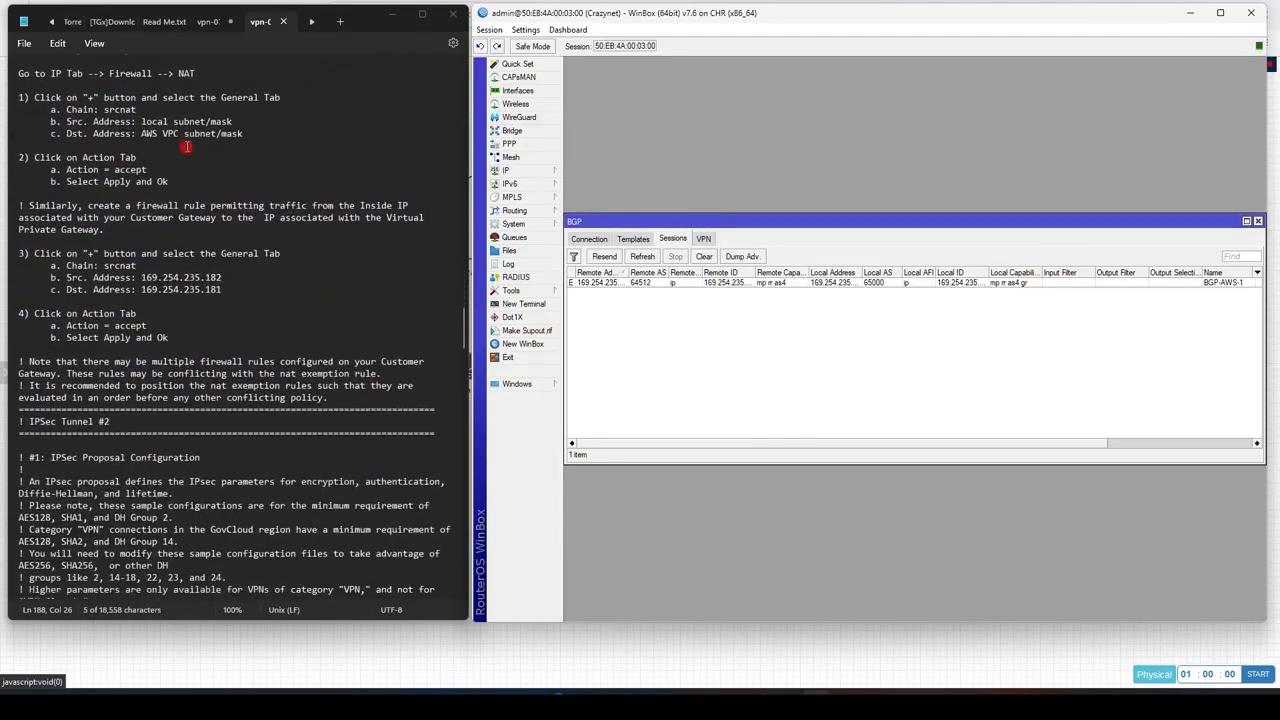
pyautogui.scroll(3, 209, 196)
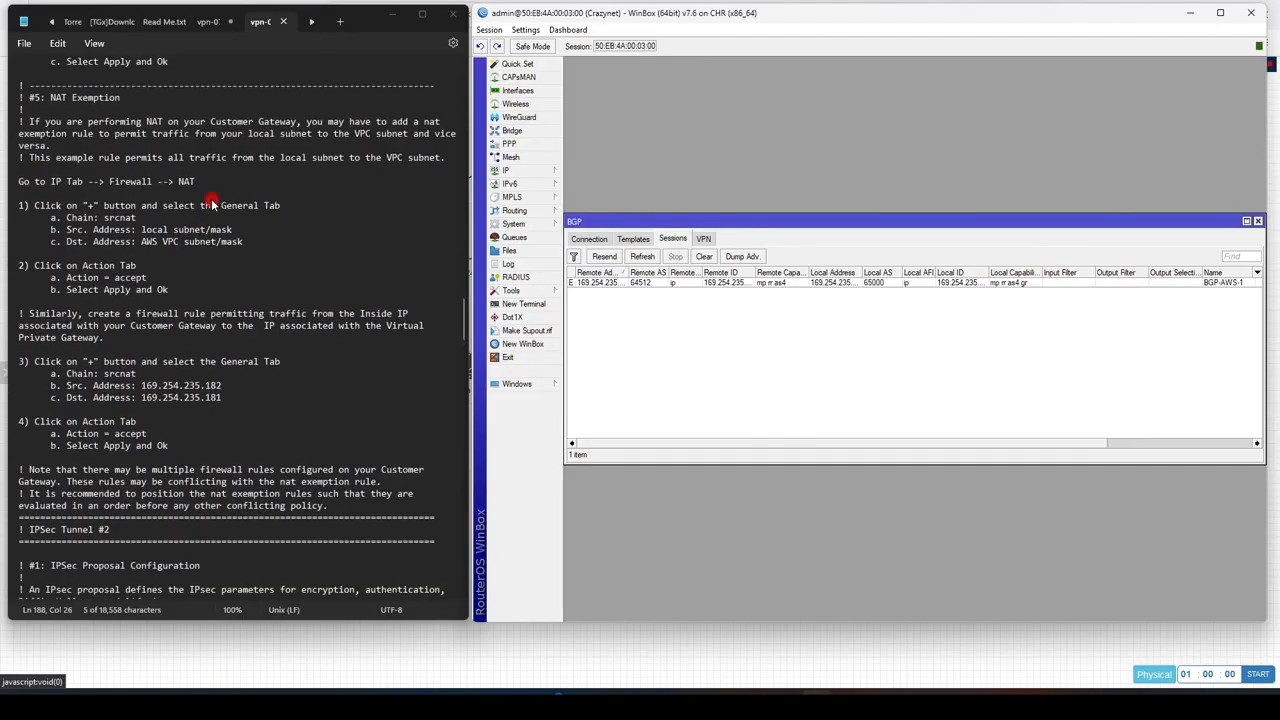
pyautogui.click(545, 172)
pyautogui.click(598, 290)
pyautogui.click(1258, 221)
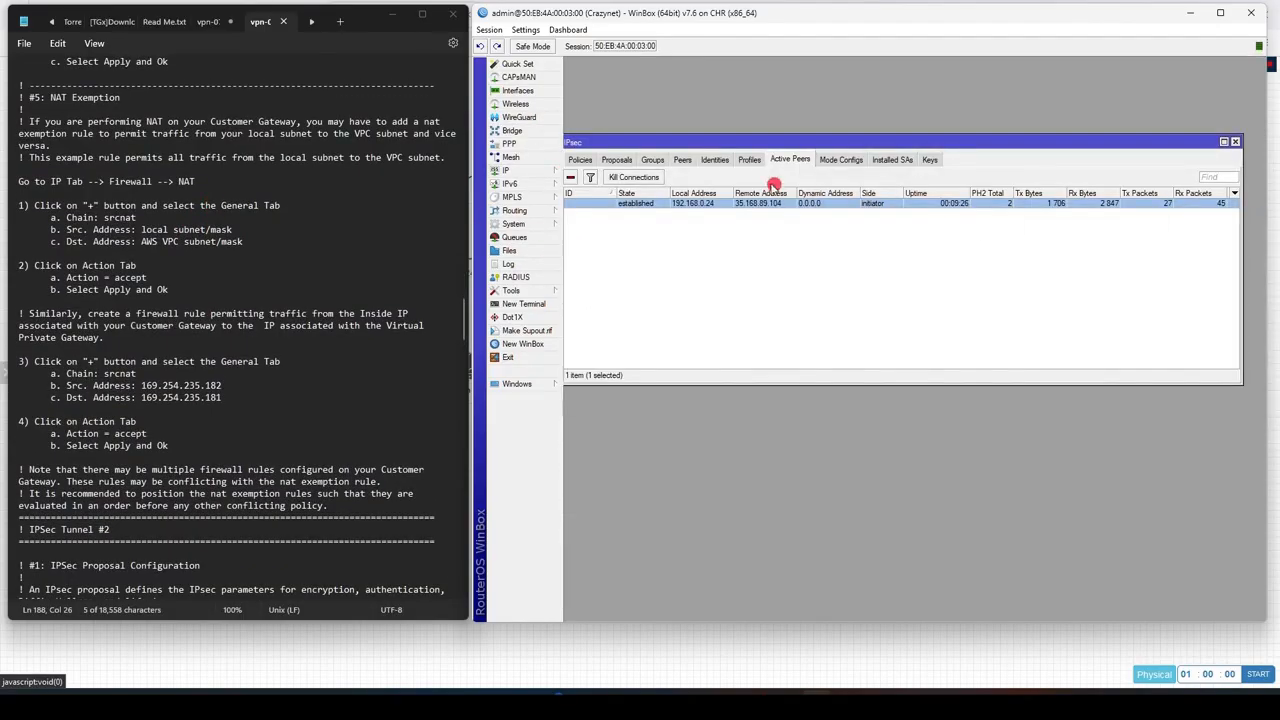
pyautogui.click(1235, 142)
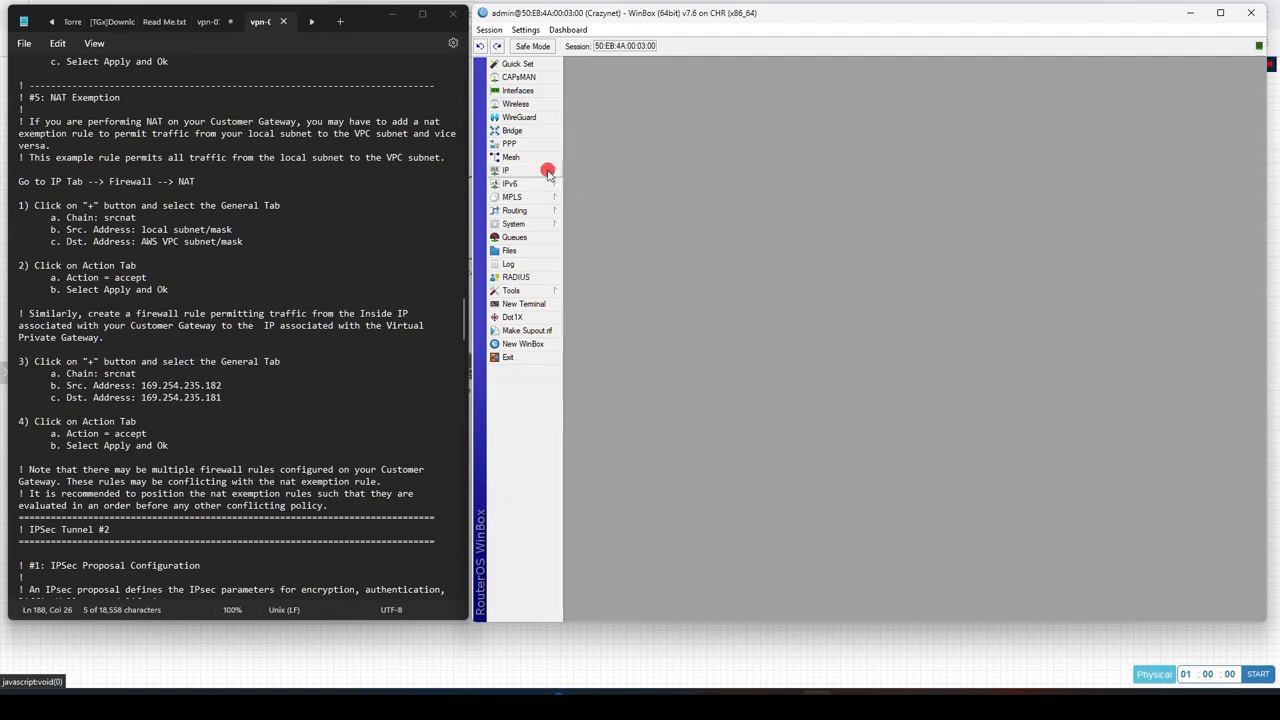
# Step: Add a srcnat NAT rule with source address 192.168.20.0/24 and destination address 172.31.0.0/16
pyautogui.click(548, 170)
pyautogui.click(588, 265)
pyautogui.click(668, 239)
pyautogui.click(618, 257)
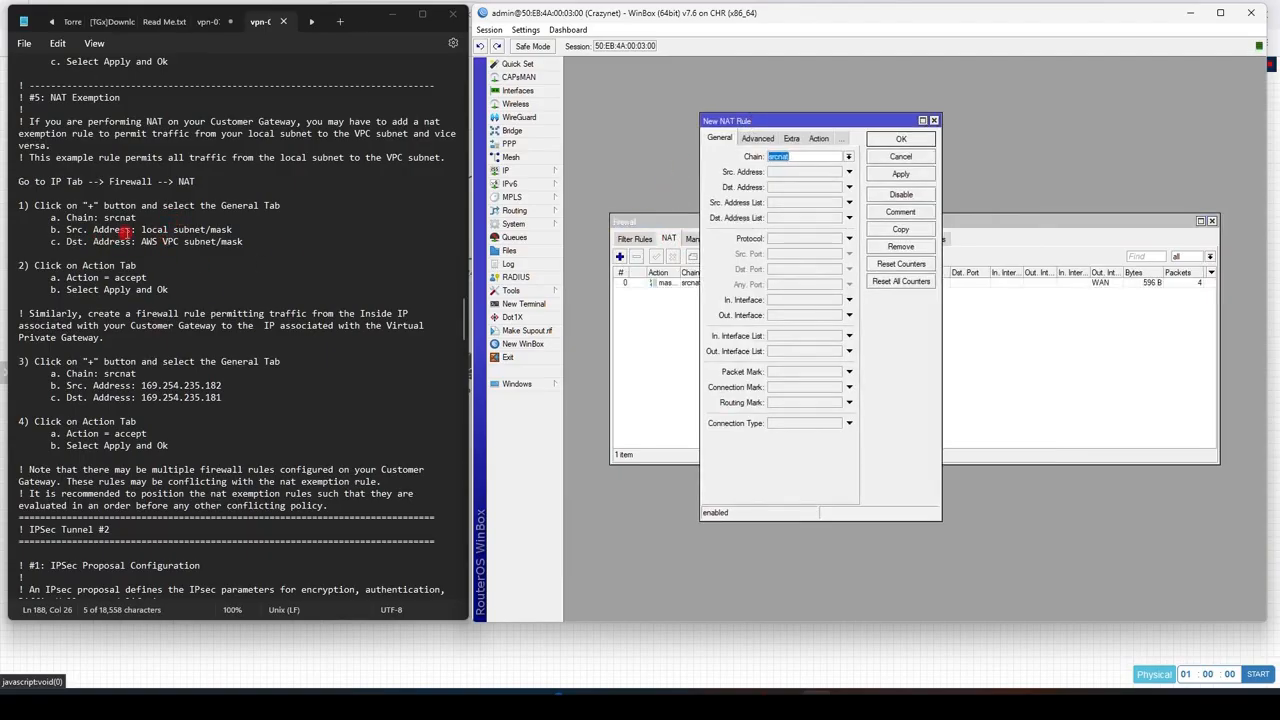
pyautogui.click(800, 171)
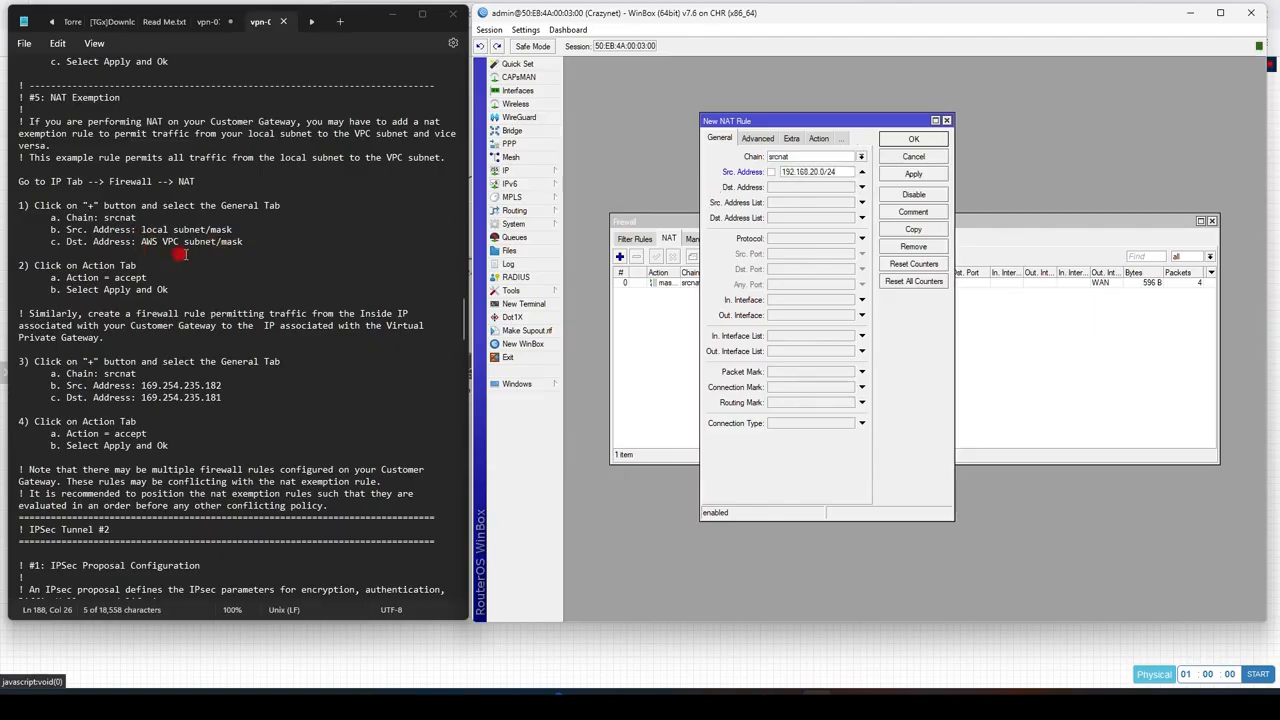
pyautogui.click(797, 188)
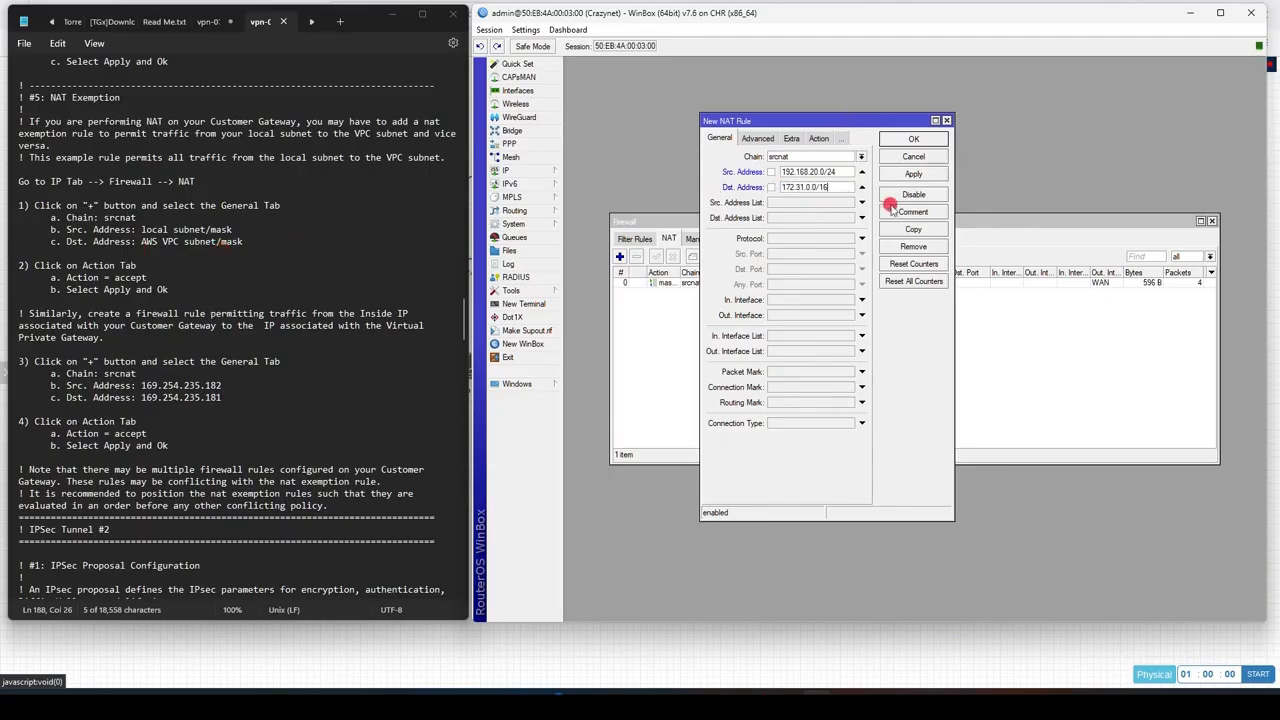
# Step: Set the new NAT rule's action to accept and save it
pyautogui.click(818, 139)
pyautogui.click(910, 175)
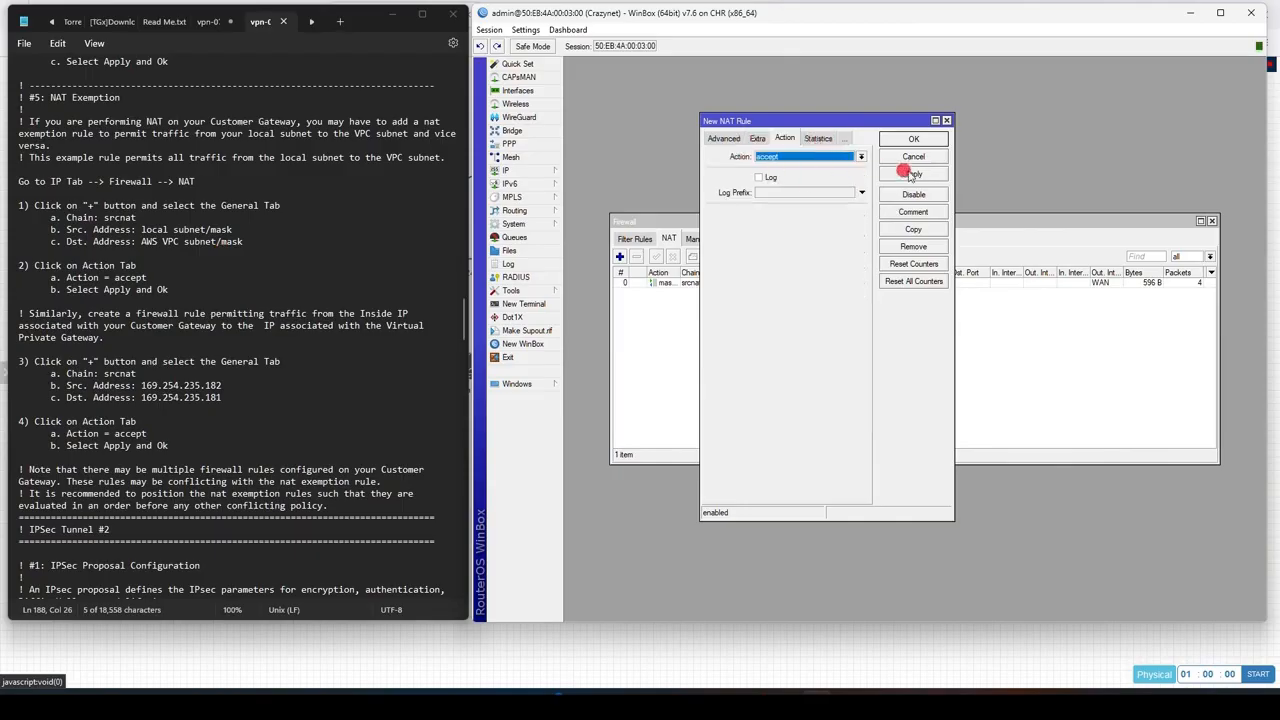
pyautogui.click(916, 140)
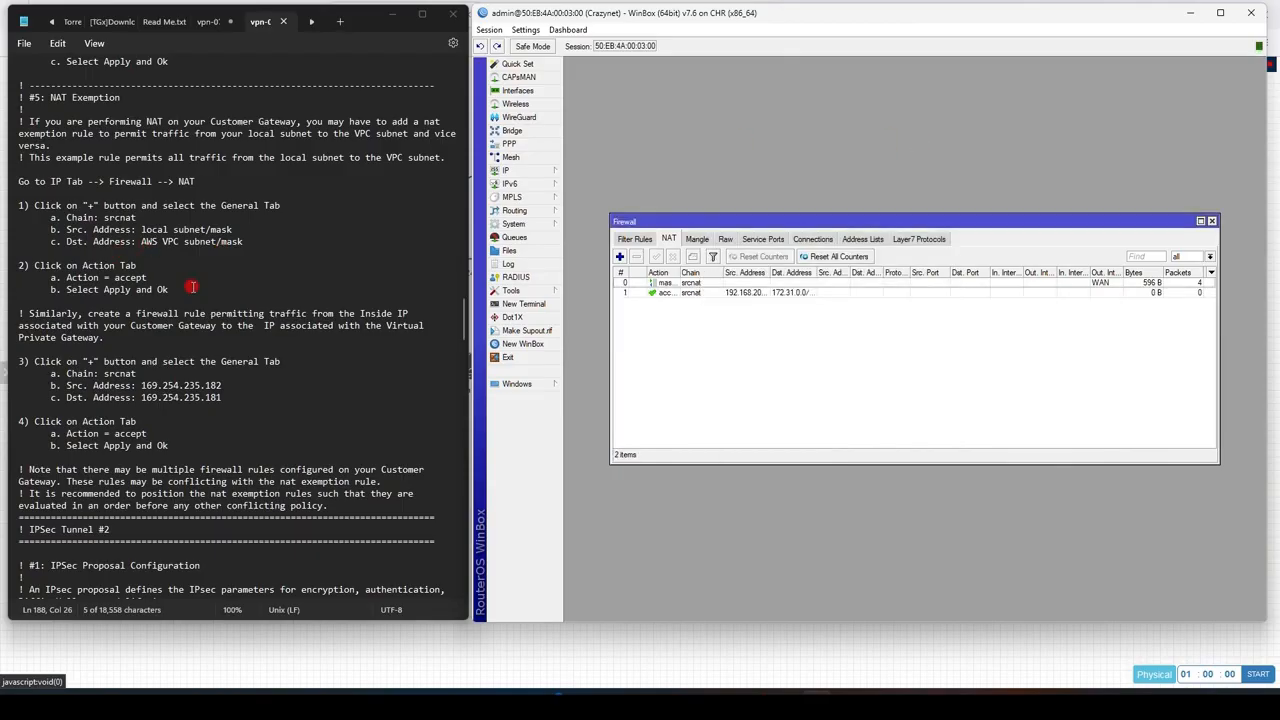
# Step: Add a srcnat accept NAT rule from source 169.254.235.182 to destination 169.254.235.181
pyautogui.scroll(-3, 192, 287)
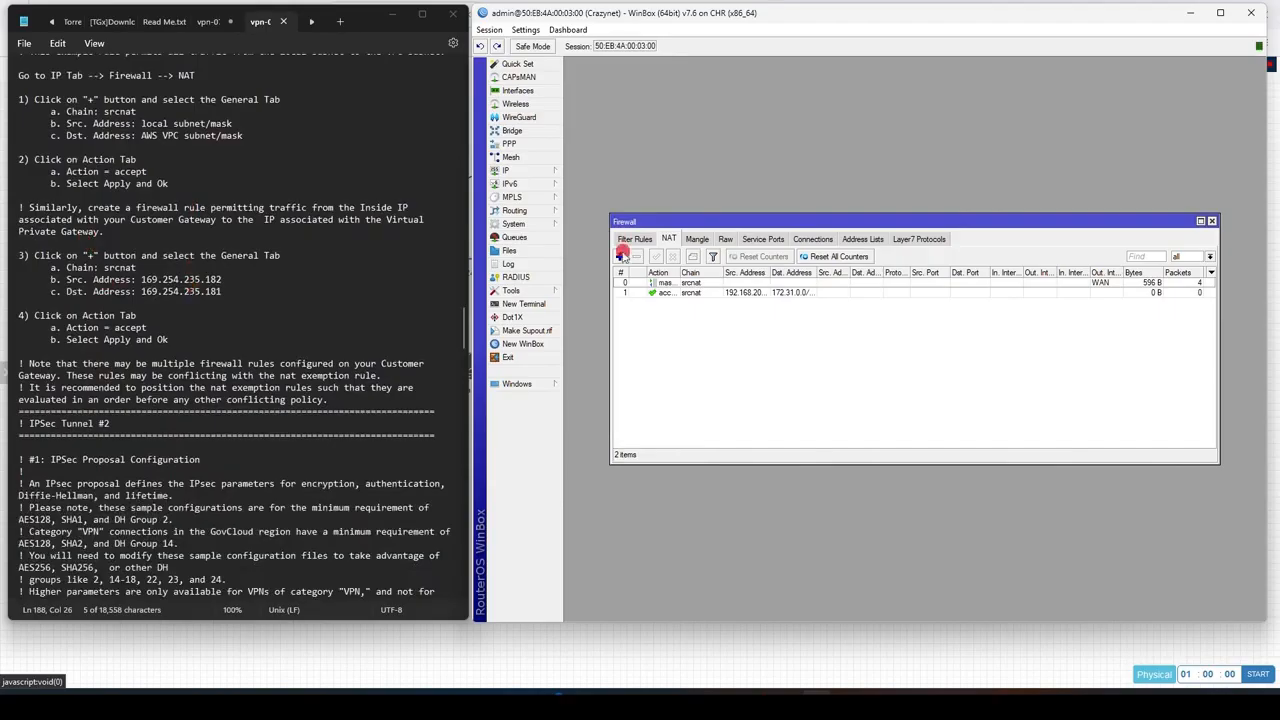
pyautogui.click(620, 256)
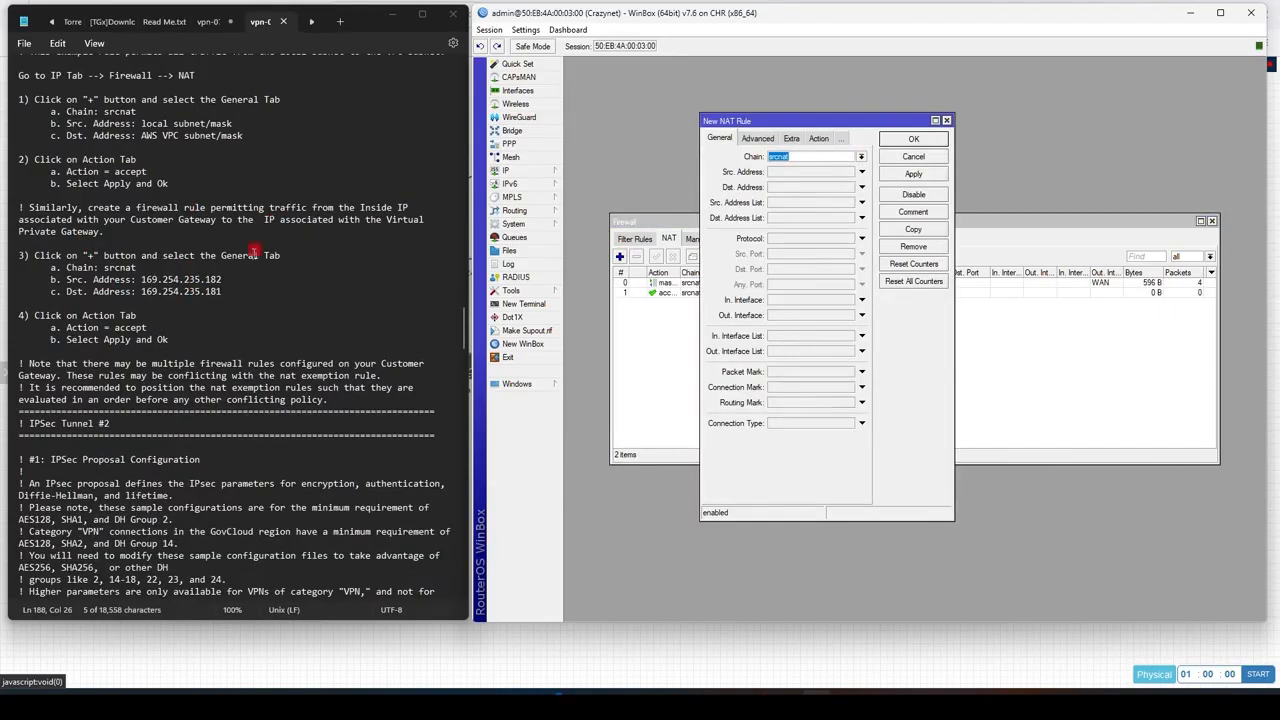
pyautogui.moveTo(141, 279); pyautogui.dragTo(243, 287)
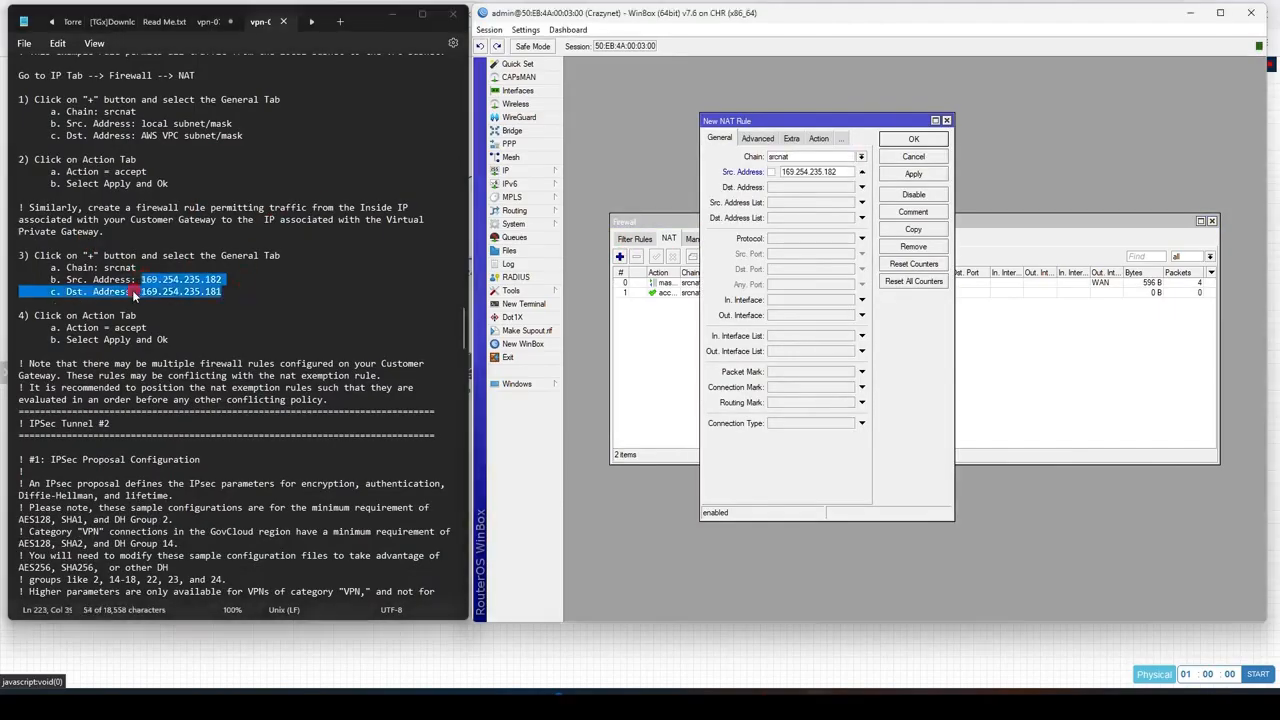
pyautogui.moveTo(141, 292); pyautogui.dragTo(221, 292)
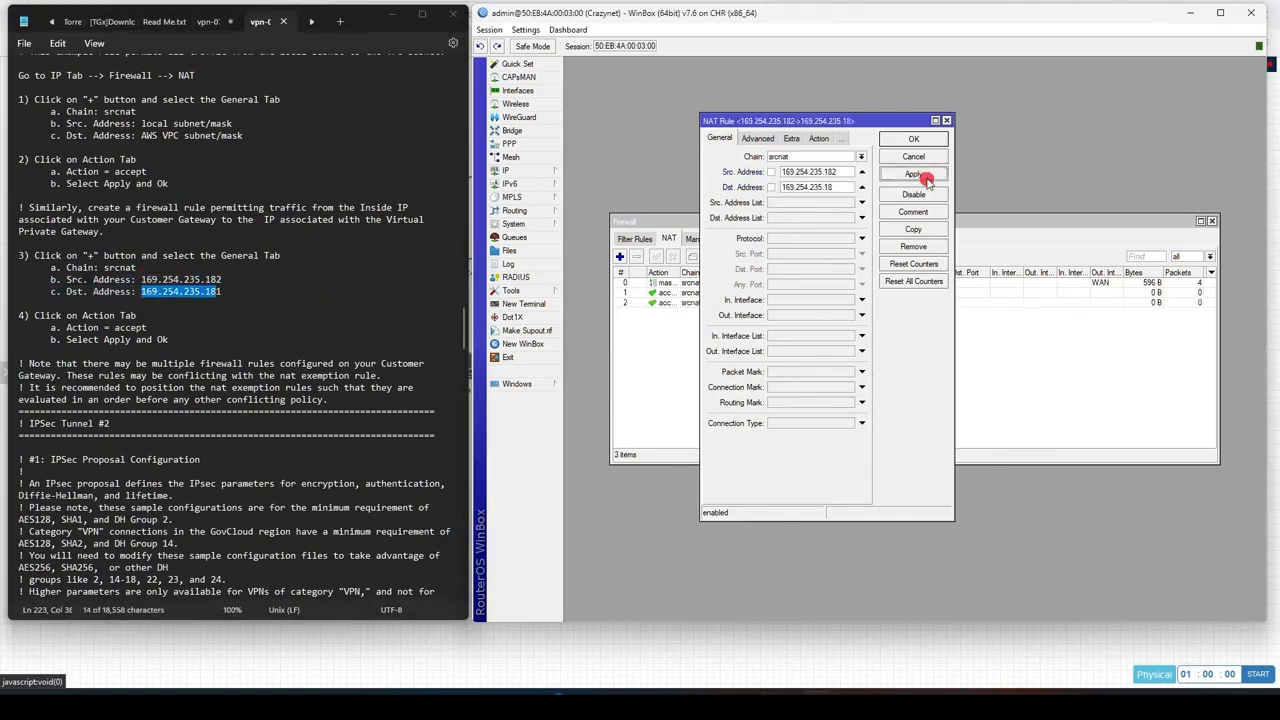
pyautogui.click(916, 139)
# Step: Review the sample configuration's BGP section and check the IP route list again
pyautogui.scroll(-11, 165, 462)
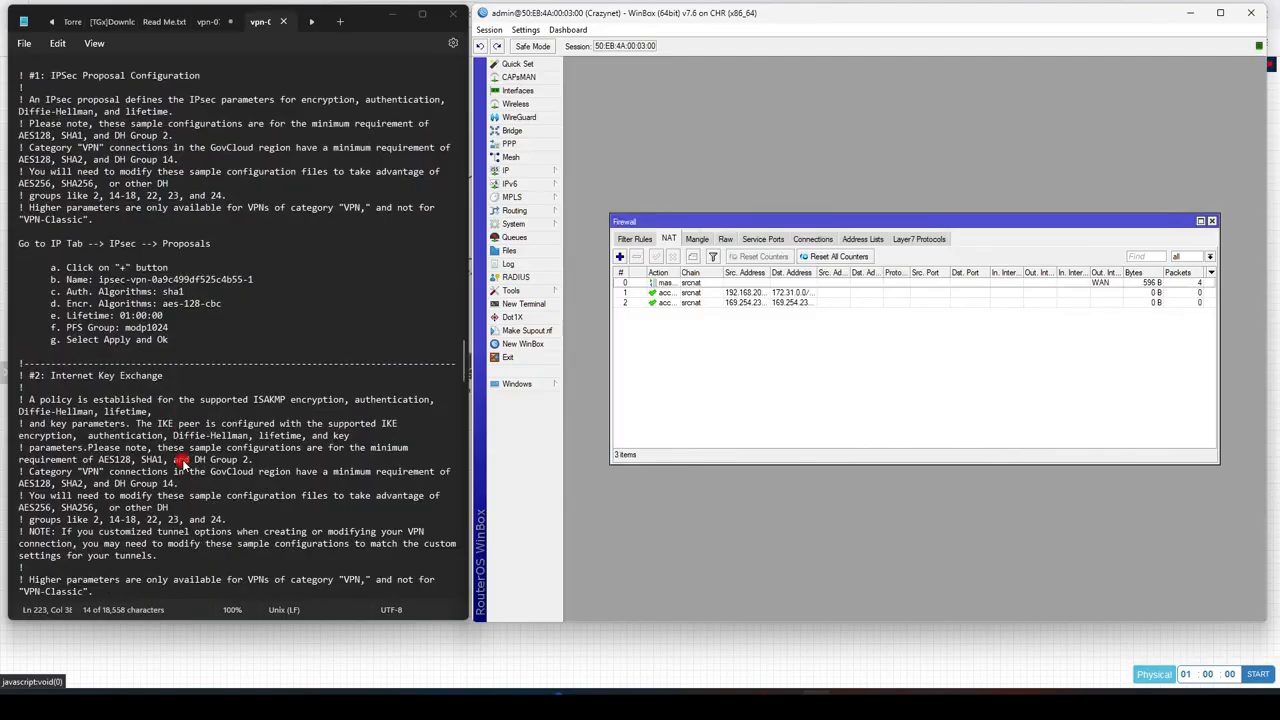
pyautogui.scroll(-20, 185, 462)
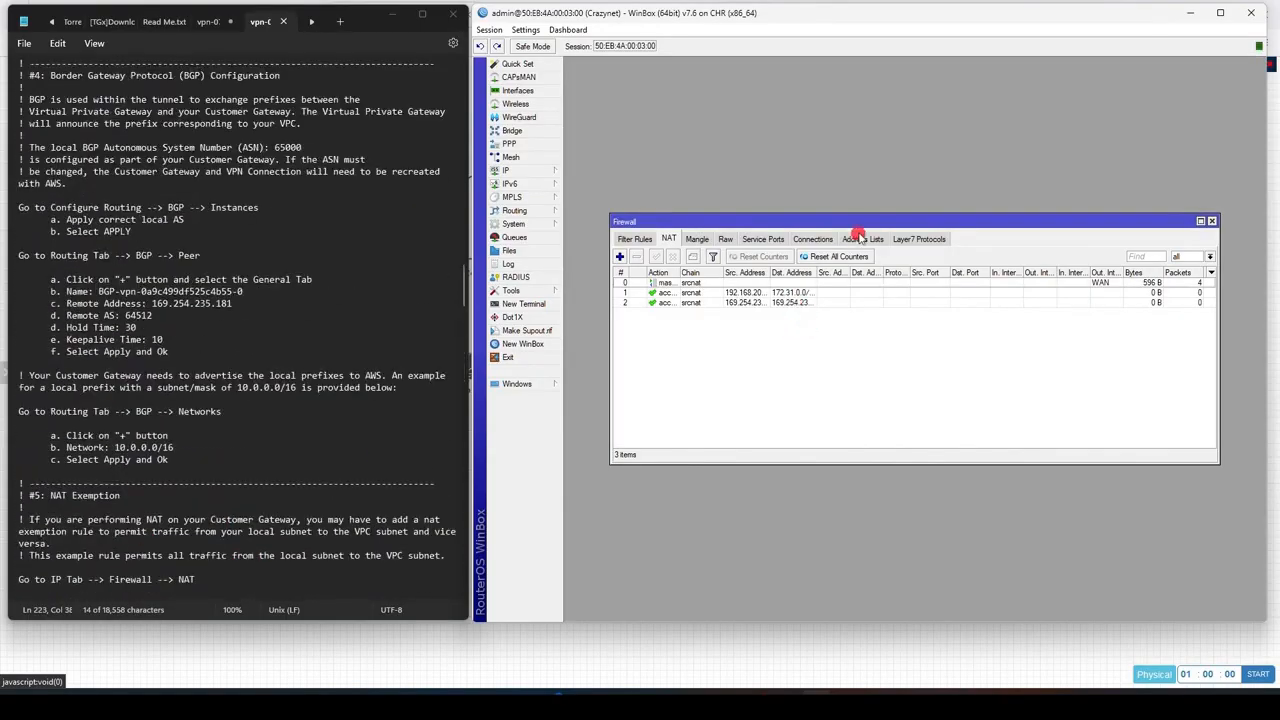
pyautogui.moveTo(858, 224); pyautogui.dragTo(843, 343)
pyautogui.click(550, 175)
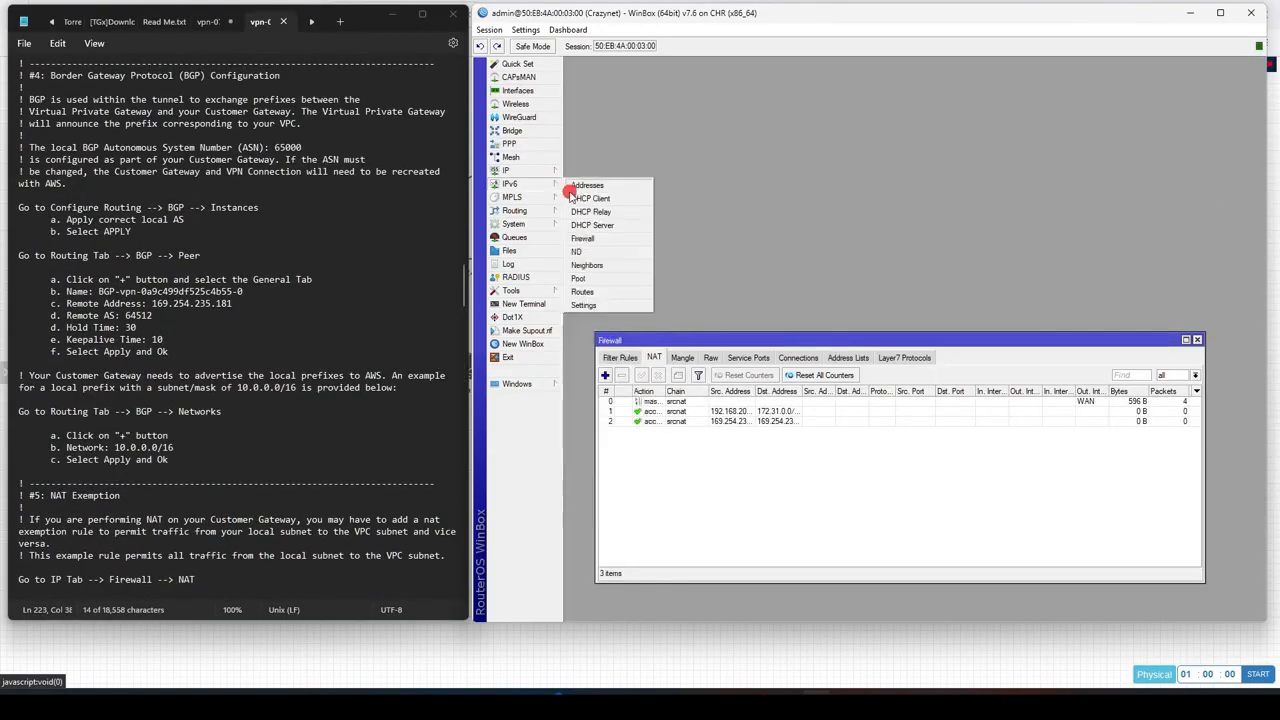
pyautogui.moveTo(537, 176)
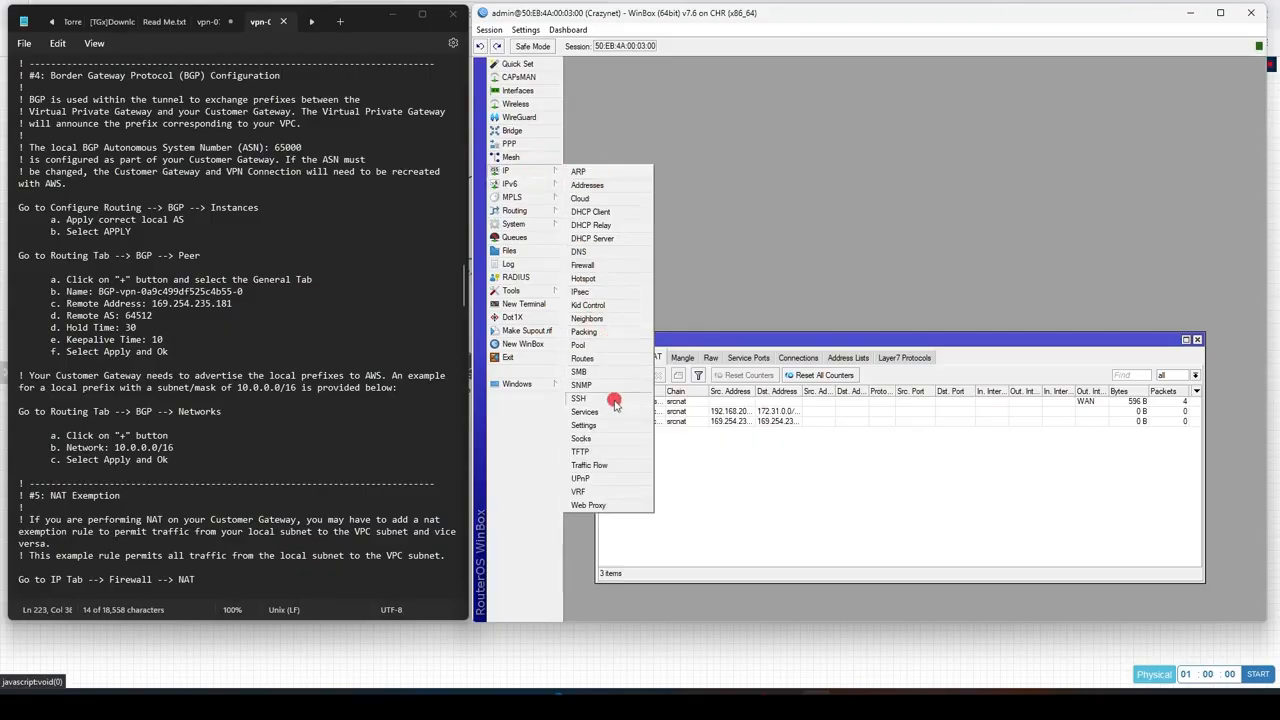
pyautogui.click(600, 358)
pyautogui.click(682, 219)
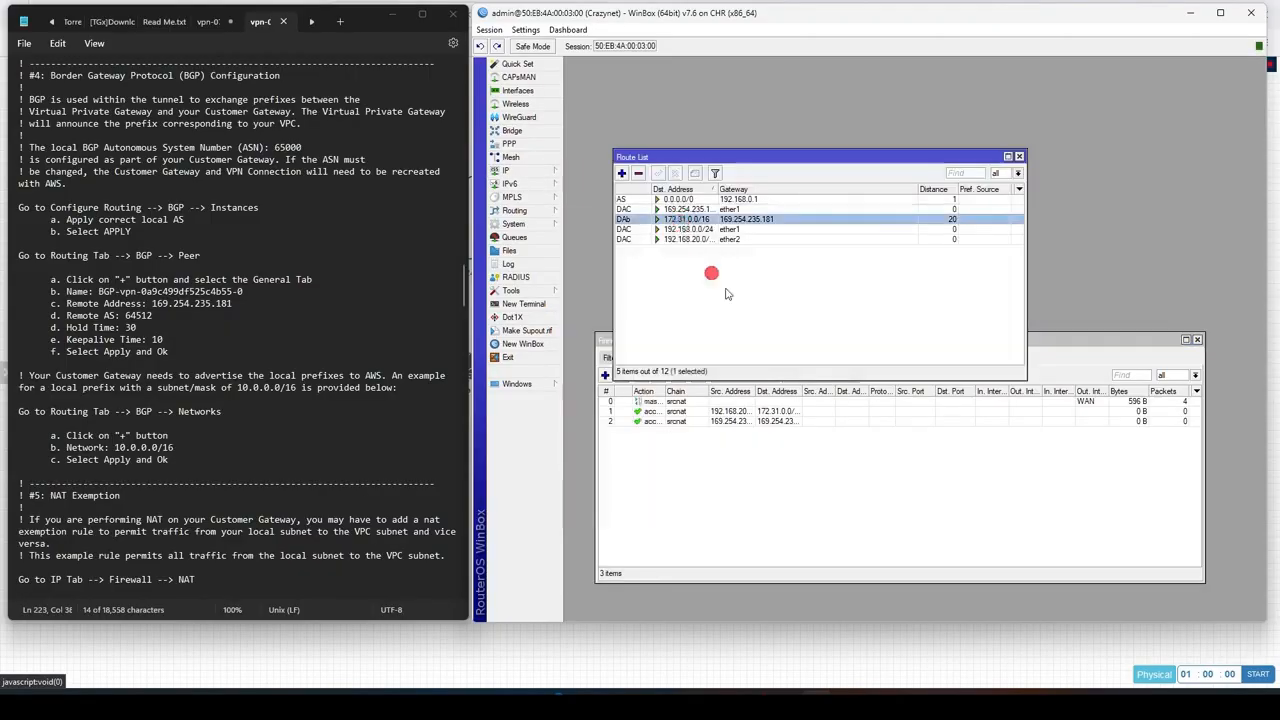
pyautogui.click(1020, 157)
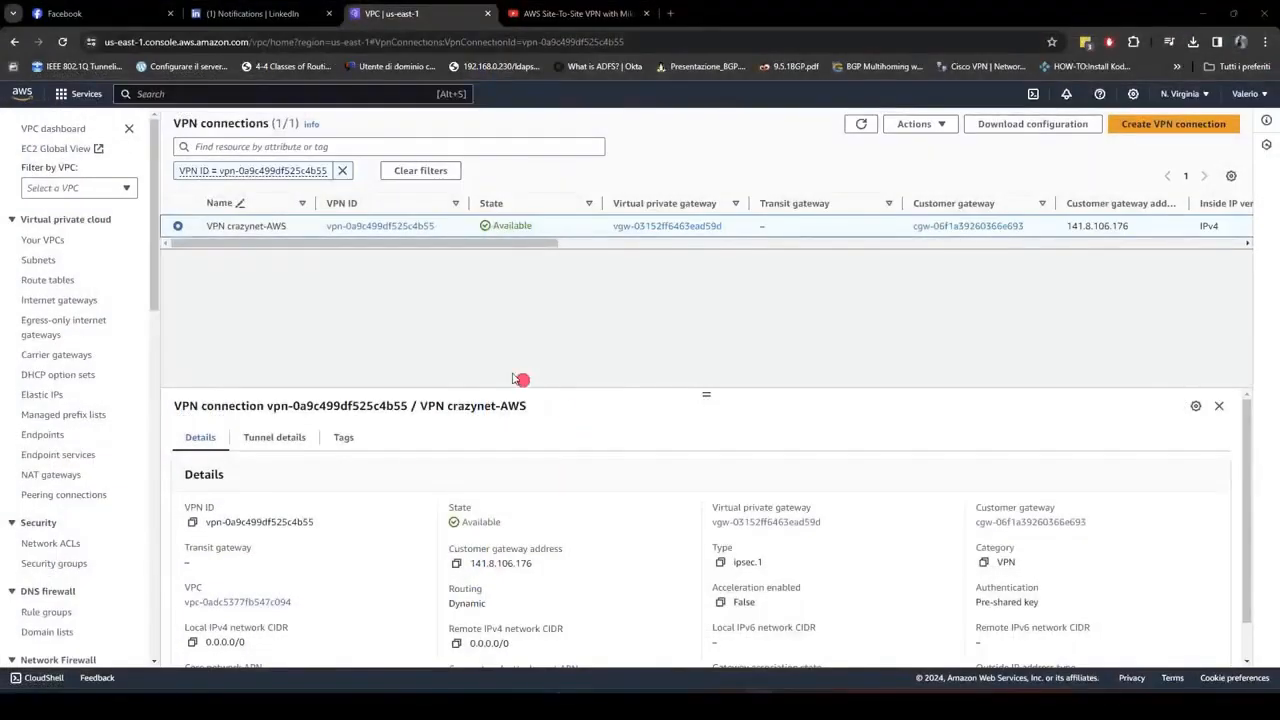
# Step: Switch to the AWS VPC console and open the VPN connection's tunnel details
pyautogui.click(305, 438)
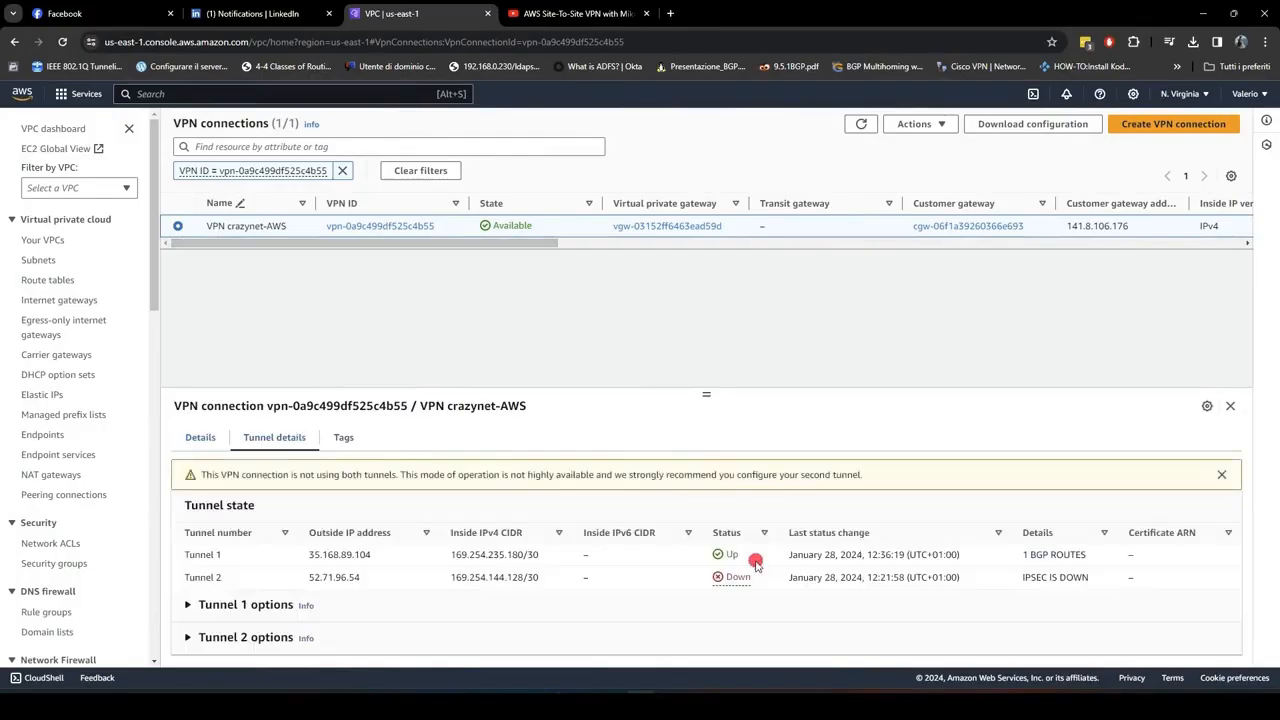